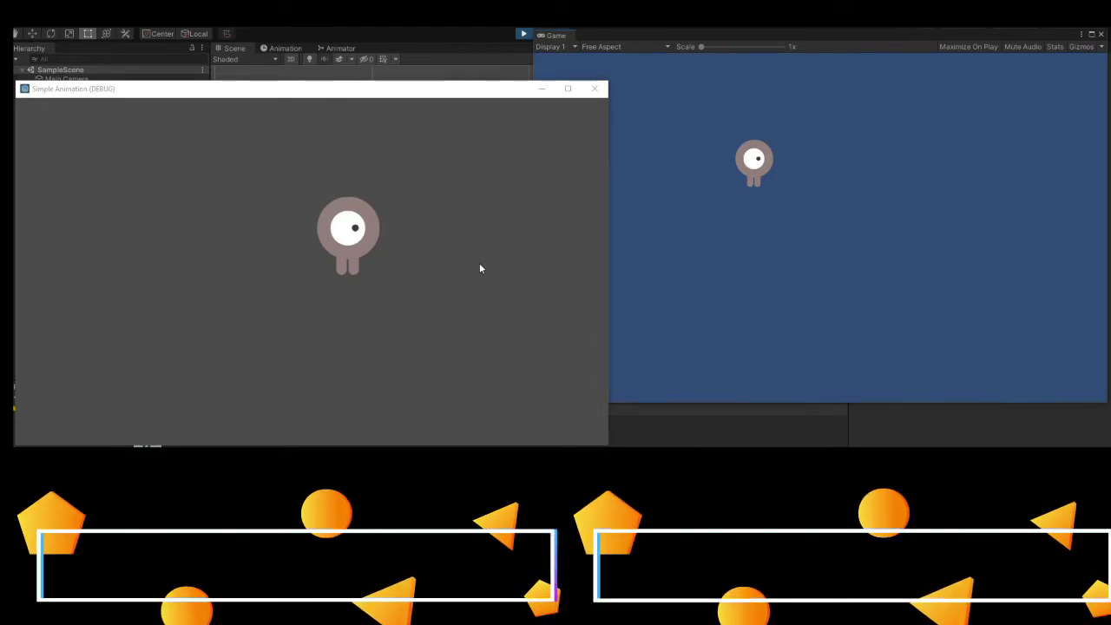
# - Focus the running Godot game window, then the running Unity game, to compare them
pyautogui.click(308, 122)
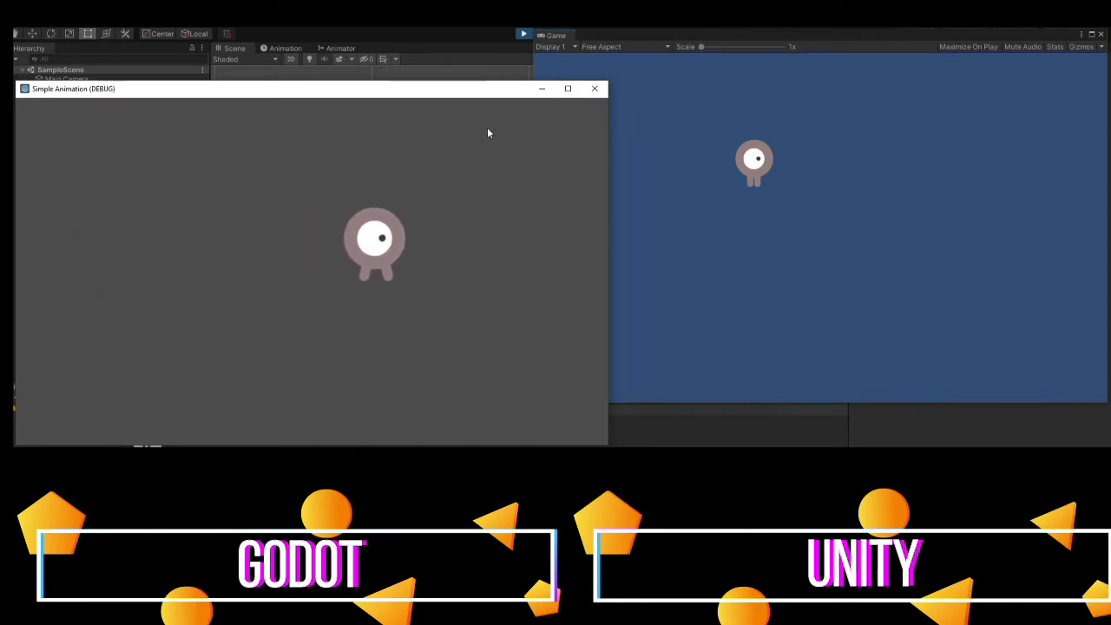
pyautogui.click(894, 187)
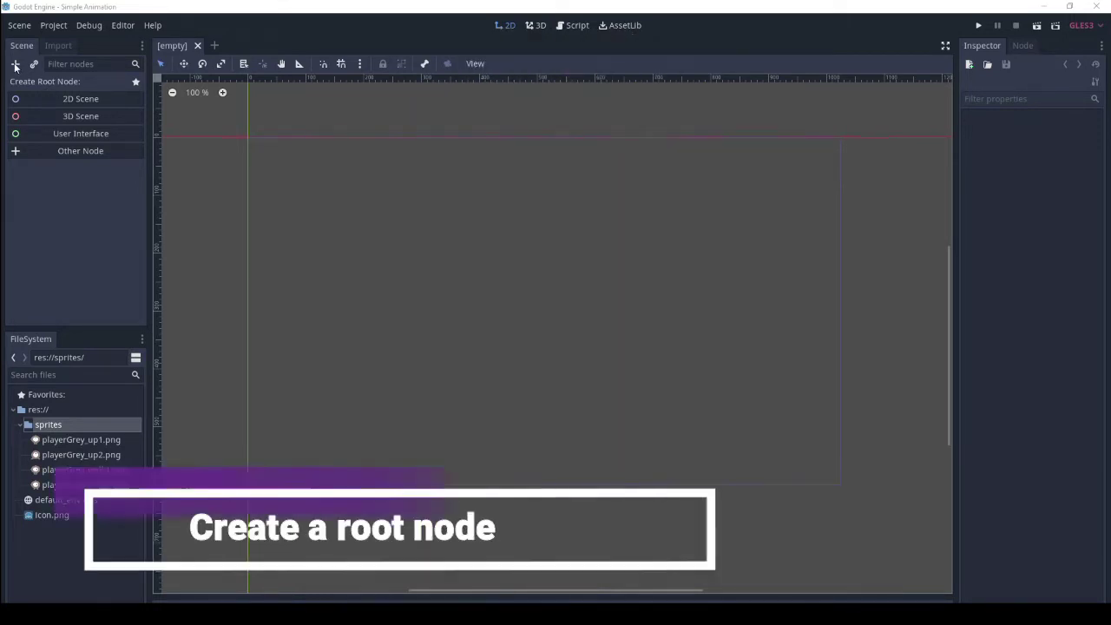
# - Create an AnimatedSprite root node with a new SpriteFrames resource open for editing
pyautogui.click(16, 64)
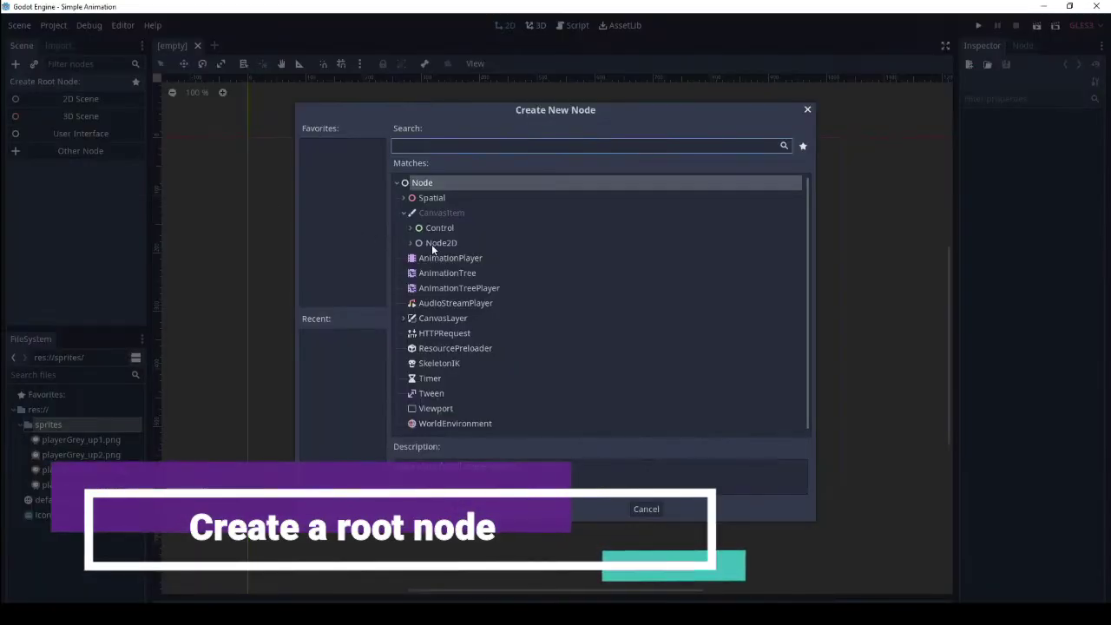
pyautogui.write('ania')
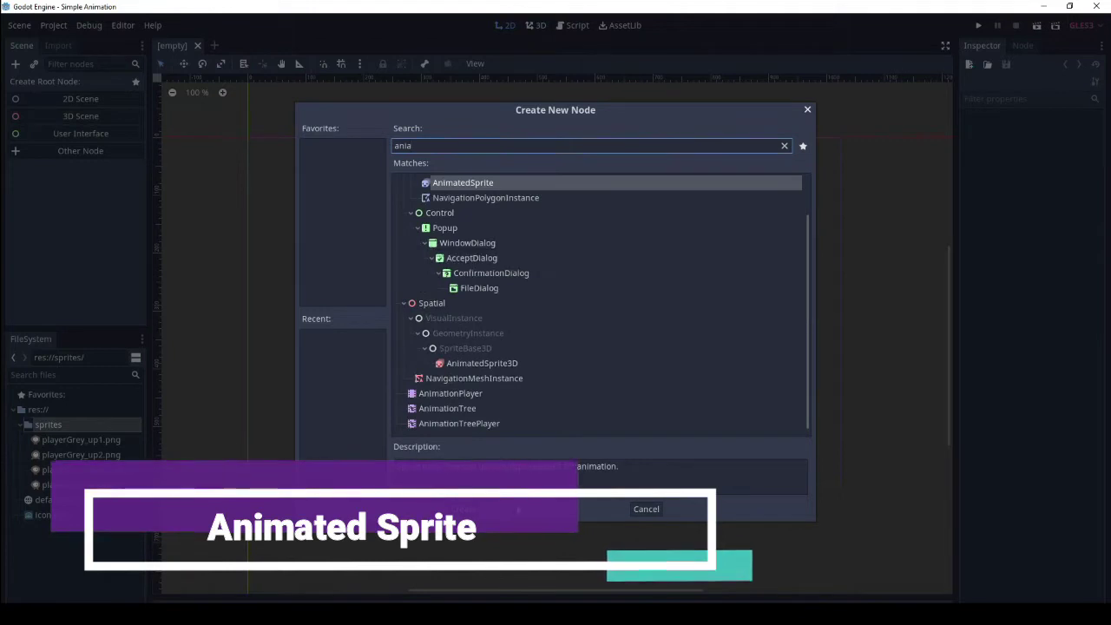
pyautogui.press('Return')
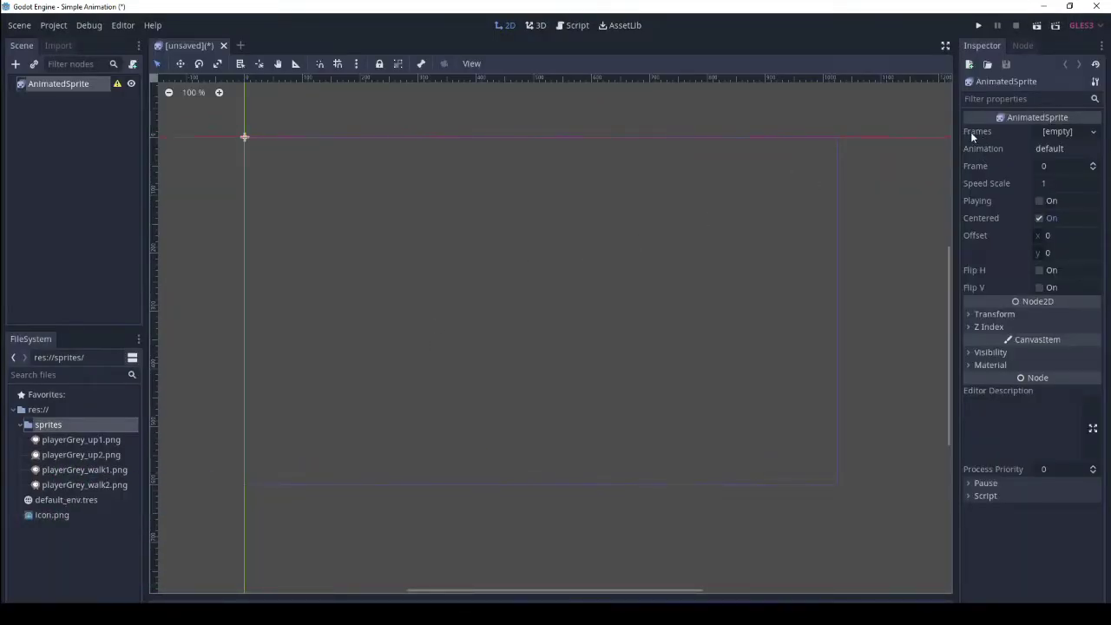
pyautogui.click(1083, 132)
pyautogui.click(1054, 146)
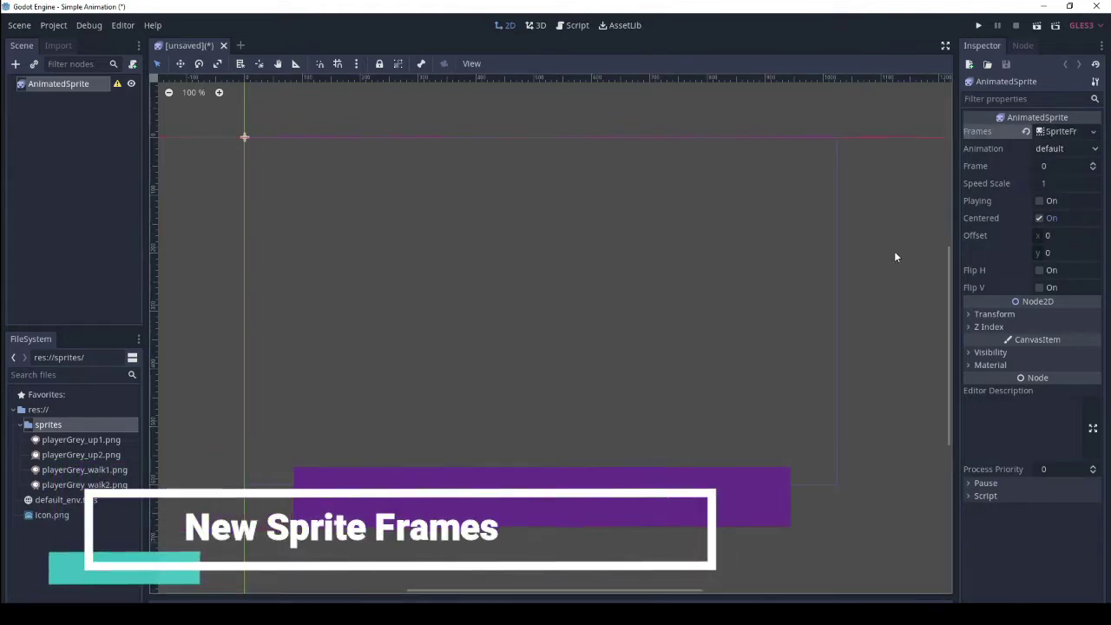
pyautogui.click(1061, 131)
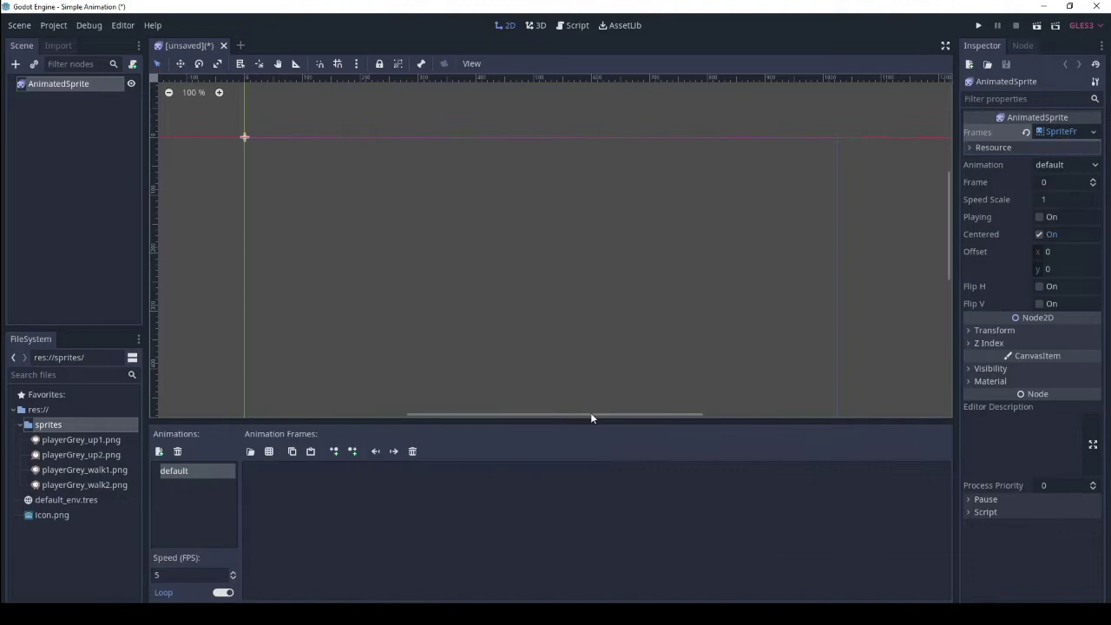
# - Add the walk1 and walk2 images as frames and rename the default animation to walk
pyautogui.click(58, 468)
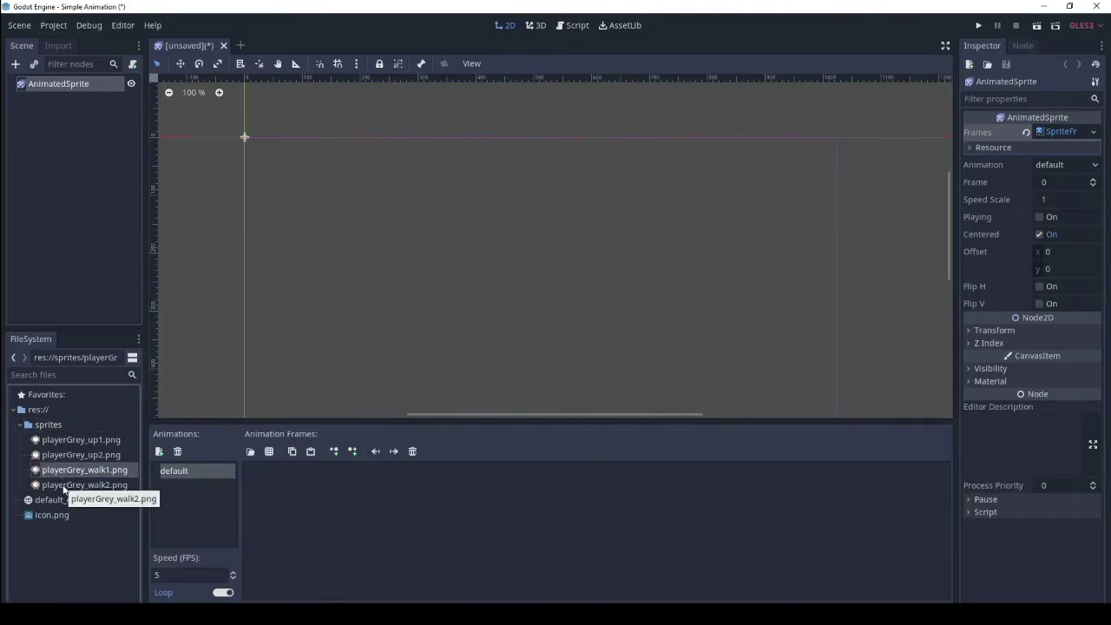
pyautogui.keyDown('shift'); pyautogui.click(64, 489); pyautogui.keyUp('shift')
pyautogui.moveTo(68, 475); pyautogui.dragTo(266, 487)
pyautogui.doubleClick(184, 470)
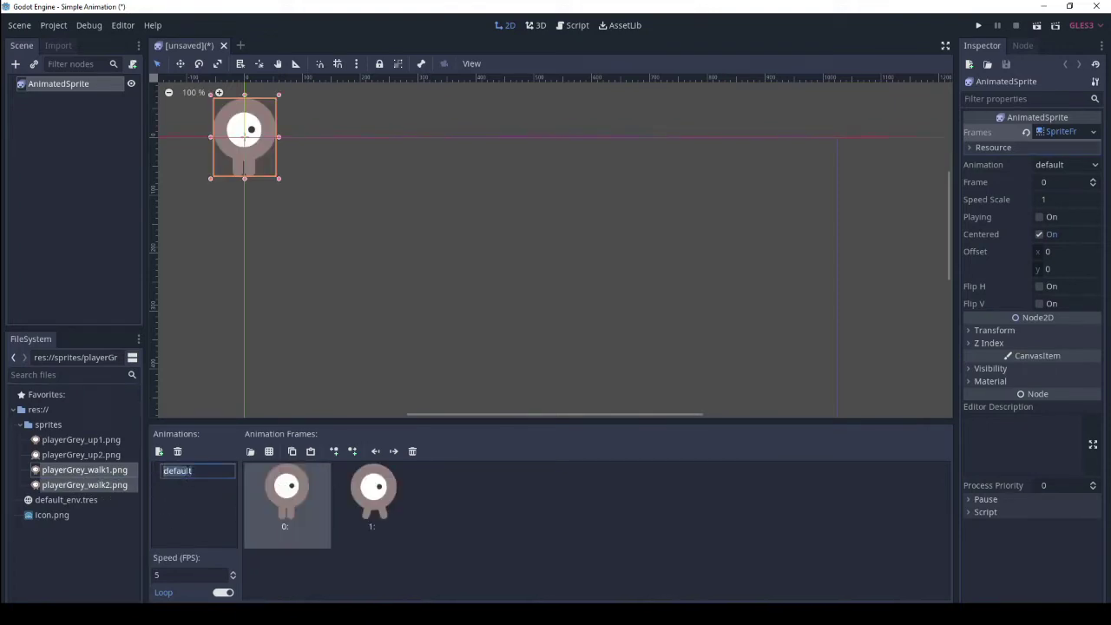
pyautogui.press('Return')
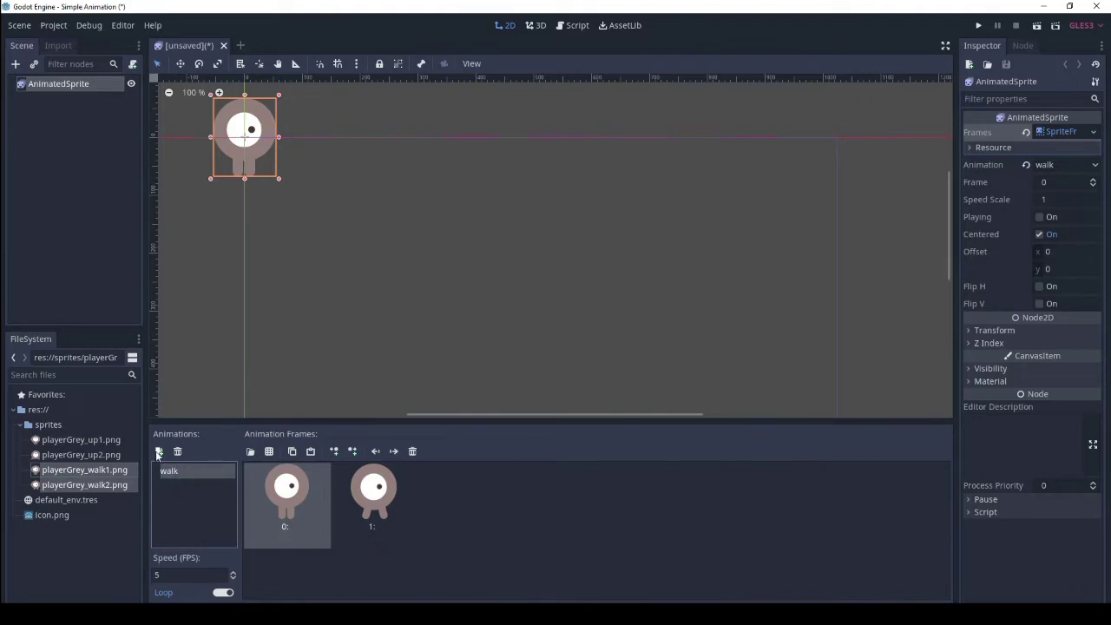
# - Add a second animation named fly using the two up images as frames
pyautogui.click(159, 452)
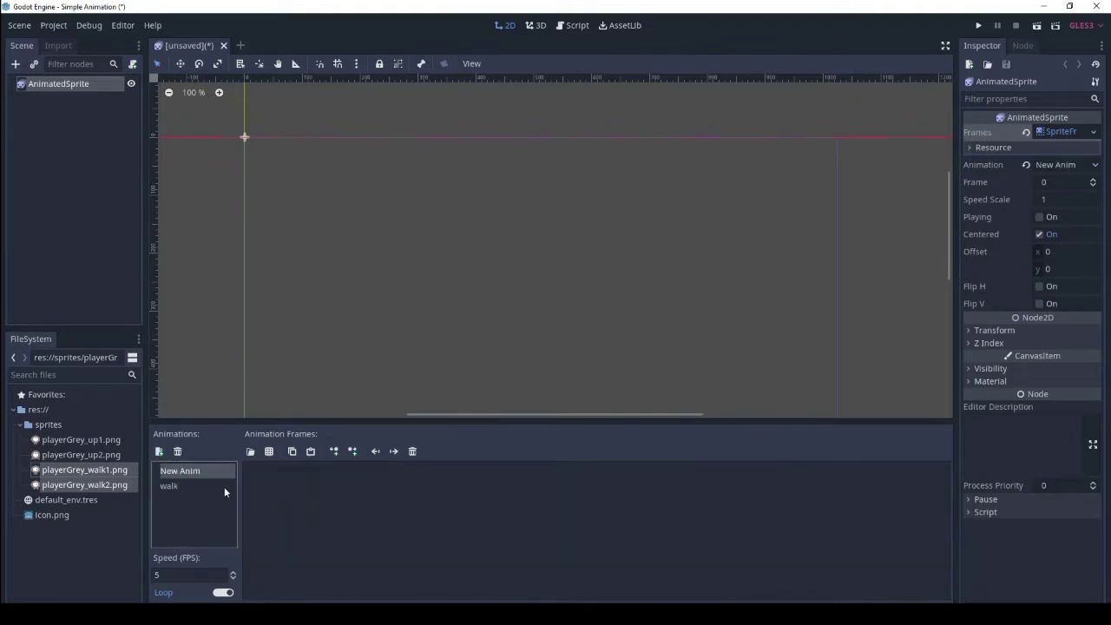
pyautogui.doubleClick(195, 472)
pyautogui.write('fly')
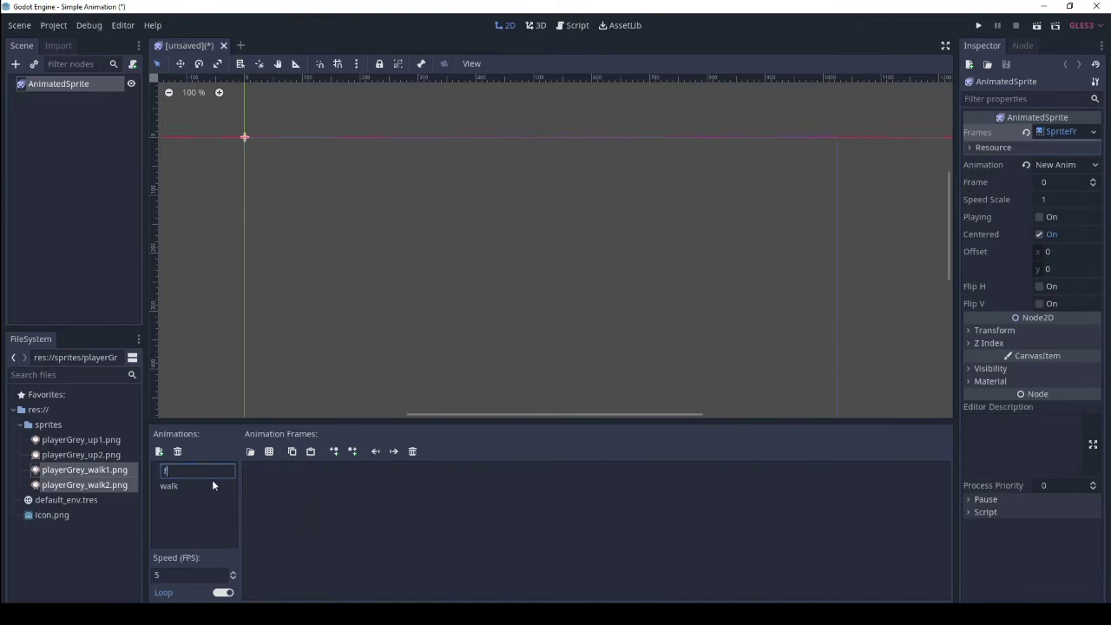
pyautogui.press('Return')
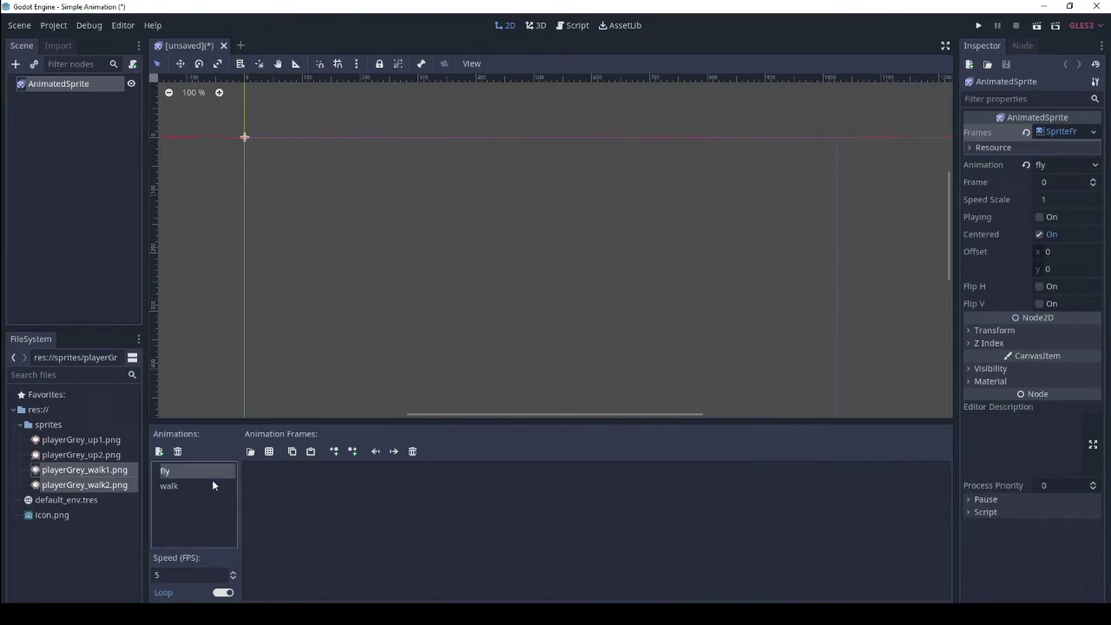
pyautogui.click(78, 441)
pyautogui.moveTo(258, 491); pyautogui.dragTo(262, 499)
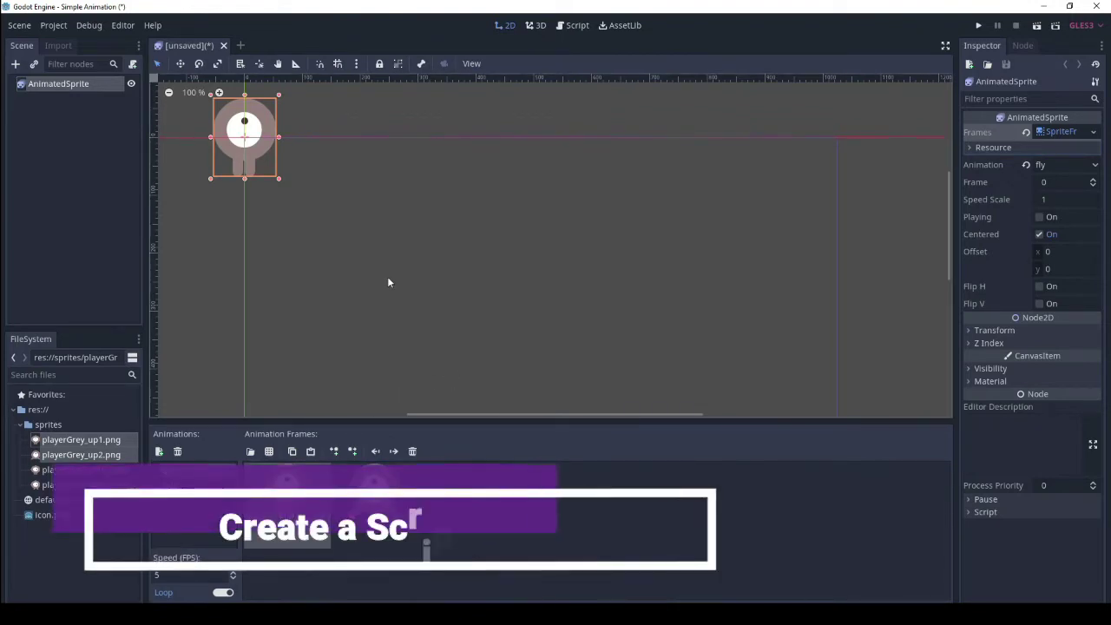
# - Rename the AnimatedSprite node to Player and attach a new Player.gd script
pyautogui.doubleClick(89, 83)
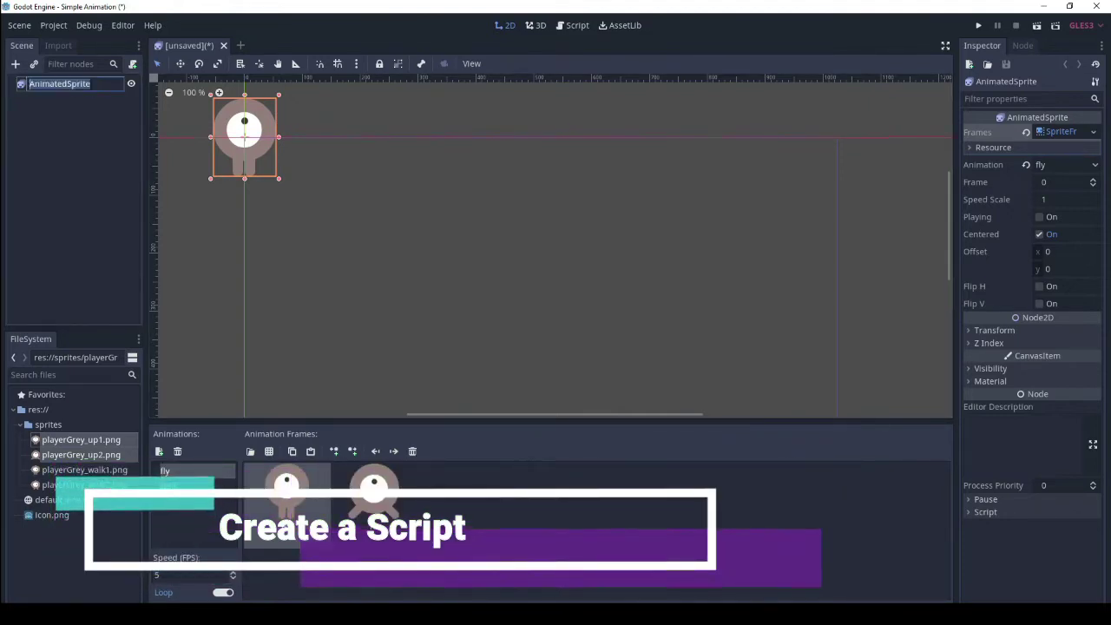
pyautogui.write('Player')
pyautogui.press('Return')
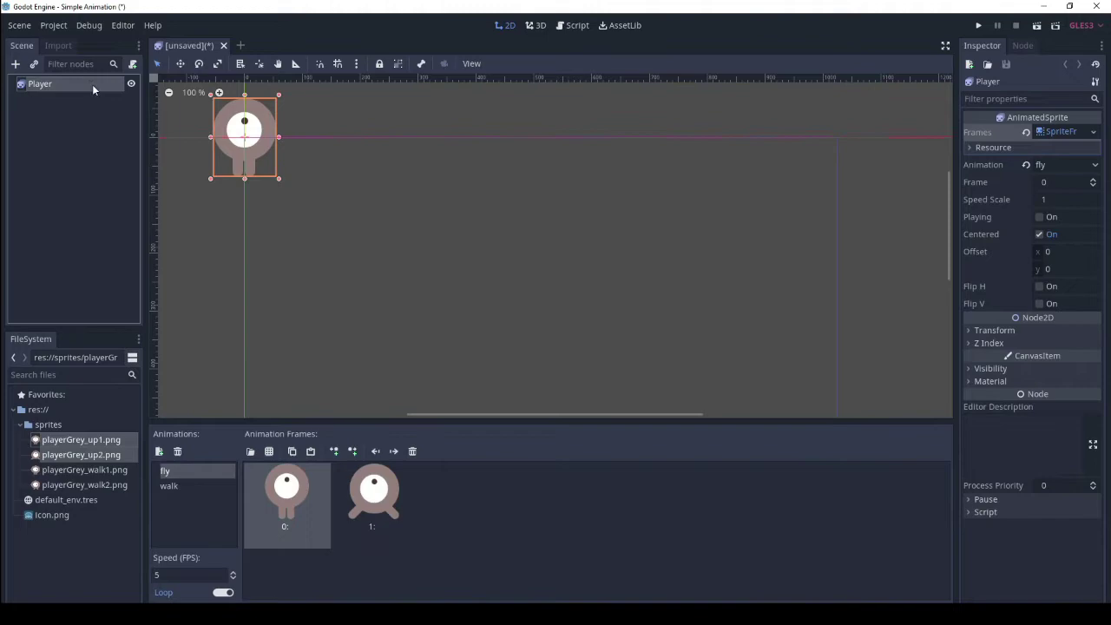
pyautogui.click(132, 66)
pyautogui.click(522, 395)
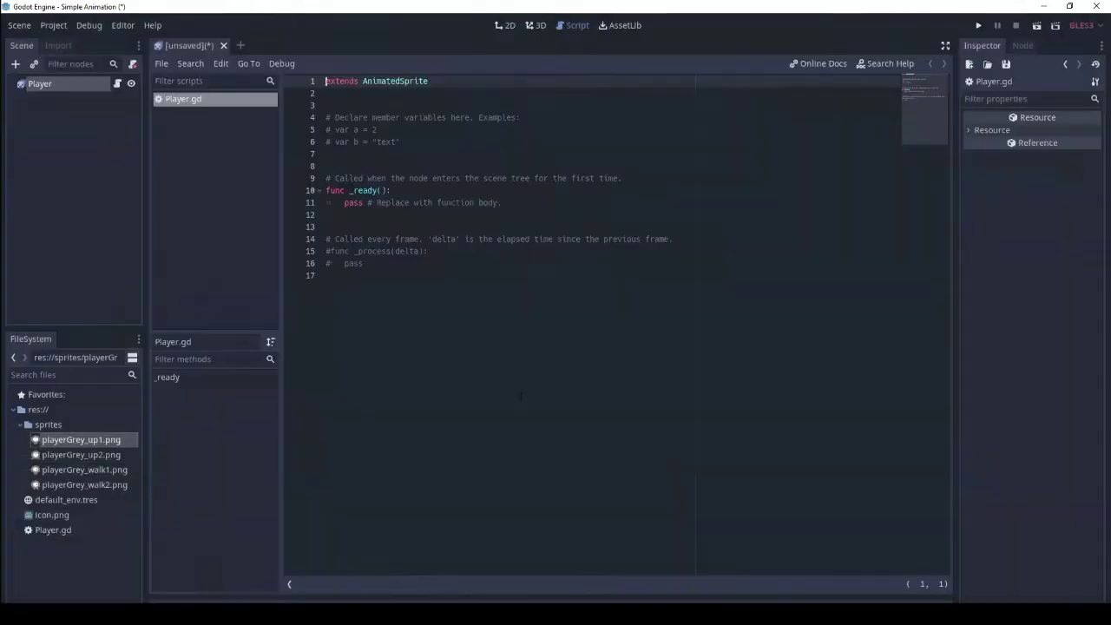
# - Replace the example comments with export var speed = 400 and a screensize set from get_viewport_rect().size
pyautogui.moveTo(407, 154); pyautogui.dragTo(328, 105)
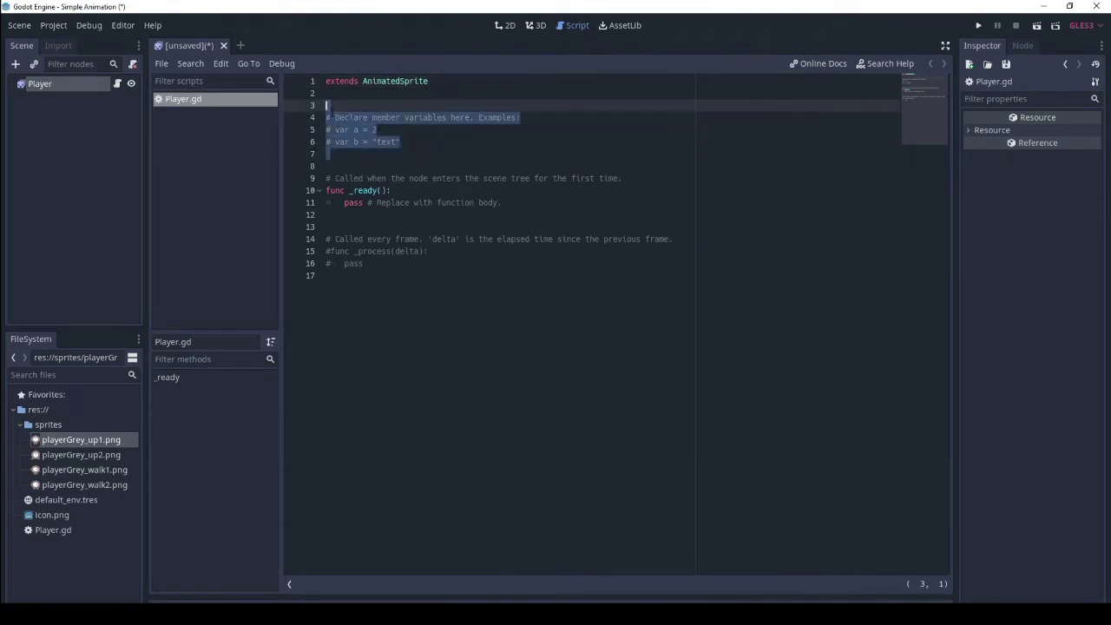
pyautogui.press('BackSpace')
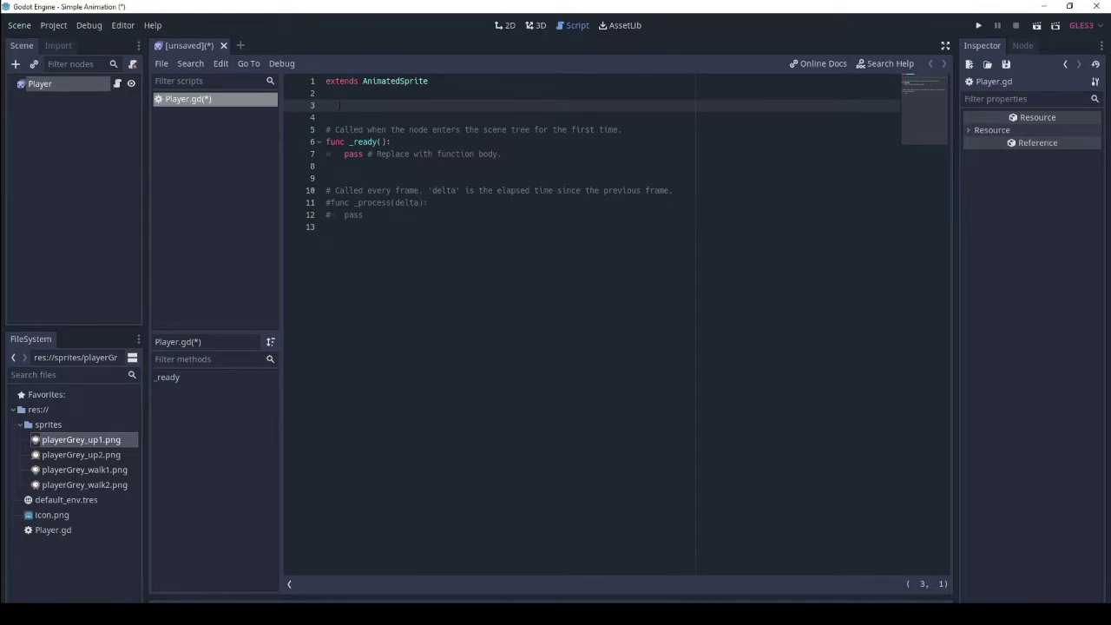
pyautogui.write('export var speed = 400')
pyautogui.press('Return')
pyautogui.write('var screensize')
pyautogui.moveTo(501, 166); pyautogui.dragTo(345, 165)
pyautogui.write('screensize = get_viewport_rect().size')
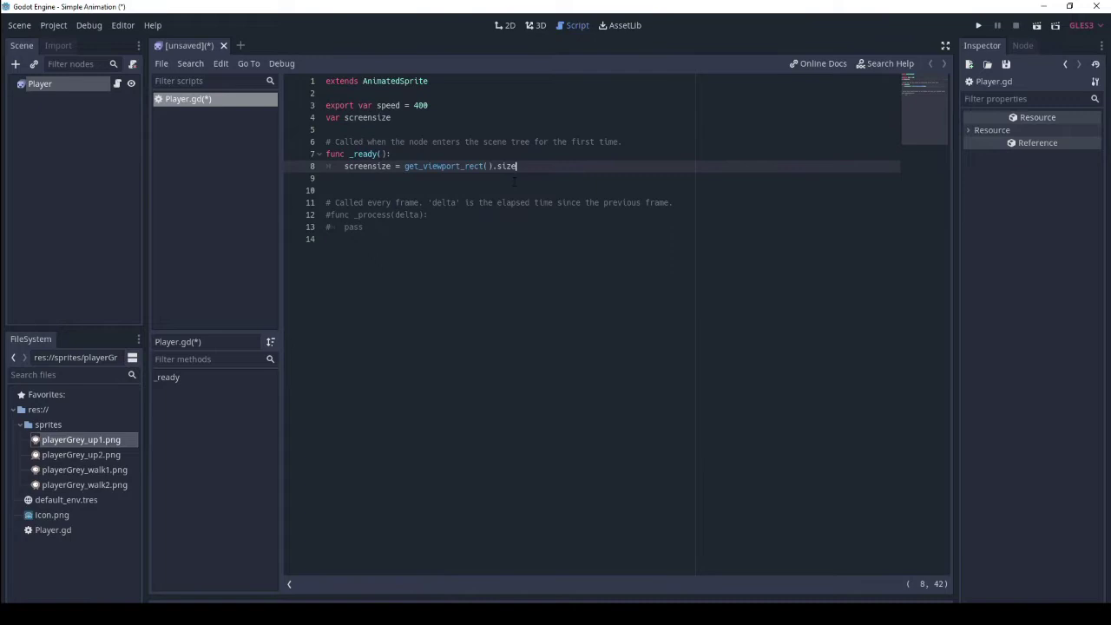
# - Add a move() function starting velocity at Vector2.ZERO and incrementing velocity.x on ui_right
pyautogui.press('Return')
pyautogui.press('Return')
pyautogui.write('func move():')
pyautogui.press('Return')
pyautogui.write('var velocity = Vector2.ZERO')
pyautogui.press('Return')
pyautogui.press('Return')
pyautogui.write('if Input.is_action_pressed("ui_right"):')
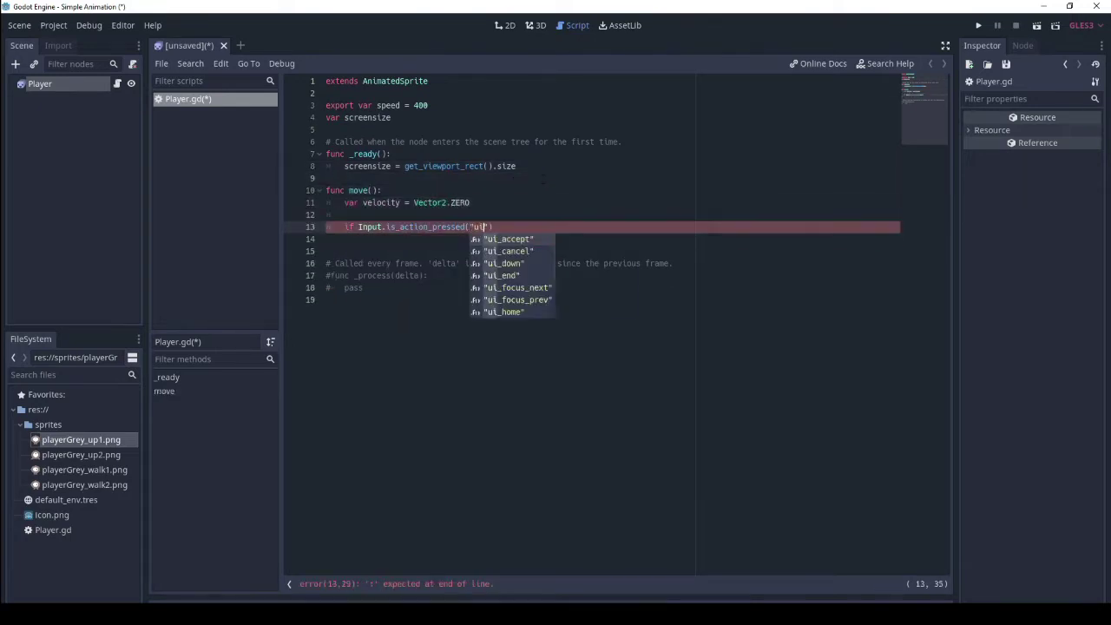
pyautogui.press('Return')
pyautogui.write('velocity.x += 1')
# - Add ui_left, ui_up and ui_down checks that adjust velocity in move()
pyautogui.press('Return')
pyautogui.press('BackSpace')
pyautogui.write('if Input.is_action_pressed("ui_left"):')
pyautogui.press('Return')
pyautogui.write('velocity.x -= 1')
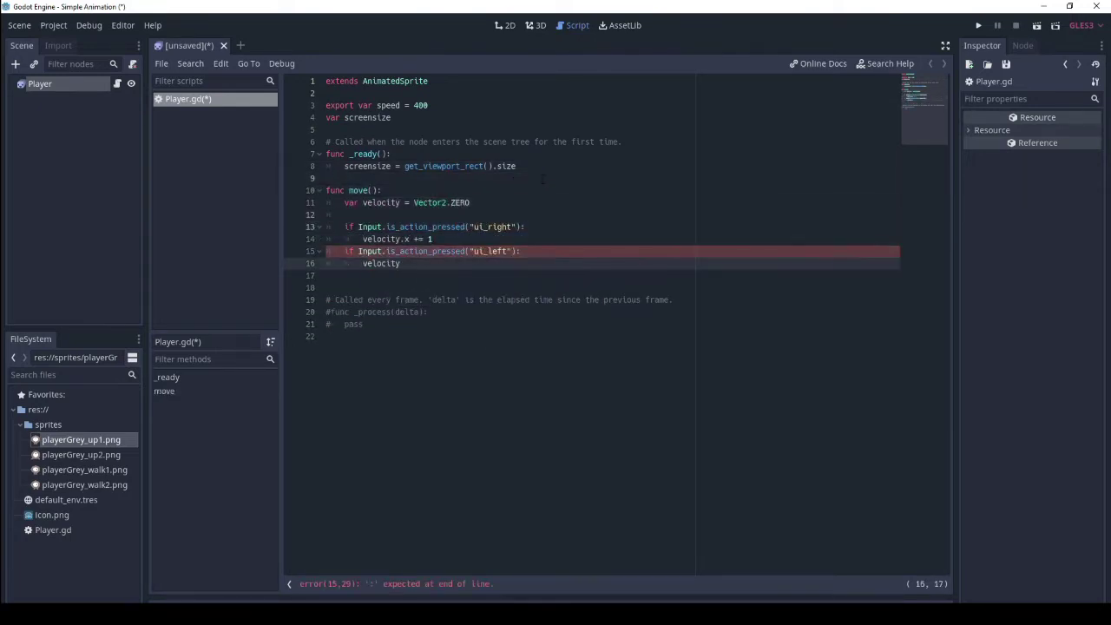
pyautogui.press('Return')
pyautogui.press('BackSpace')
pyautogui.write('if Input.is_action_pressed("ui_up"):')
pyautogui.press('Return')
pyautogui.write('velocity.y -= 1')
pyautogui.press('Return')
pyautogui.press('BackSpace')
pyautogui.write('if Input.is_action_pressed("ui_down"):')
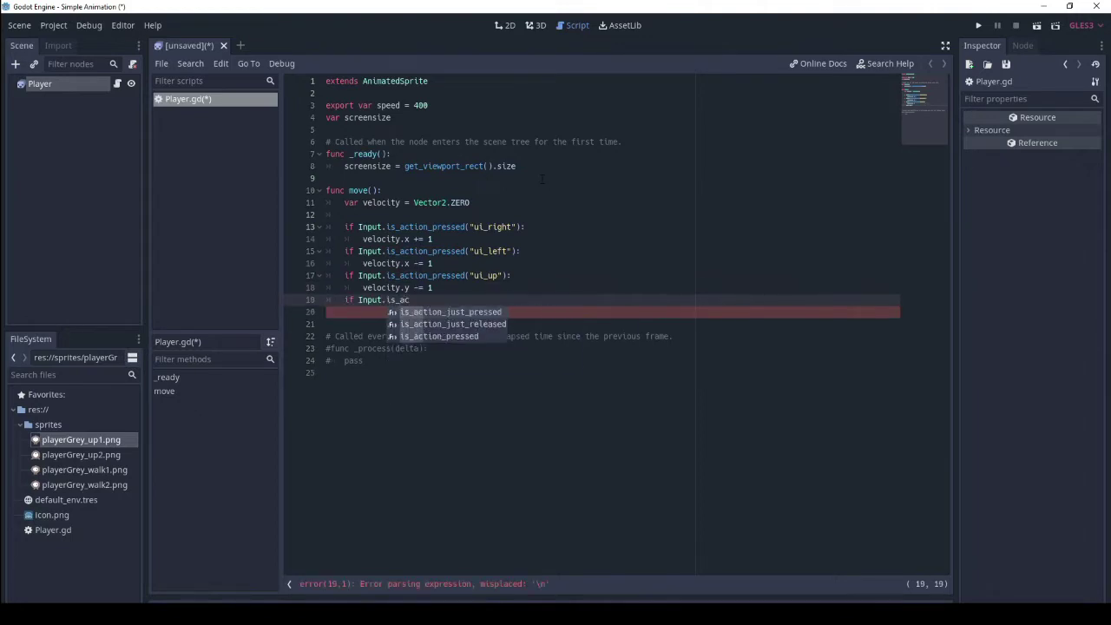
pyautogui.press('Return')
pyautogui.write('velocity += 1')
# - Scale non-zero velocity by speed and play, otherwise stop, then add position += velocity * delta
pyautogui.press('Return')
pyautogui.press('BackSpace')
pyautogui.press('Return')
pyautogui.write('if veloci')
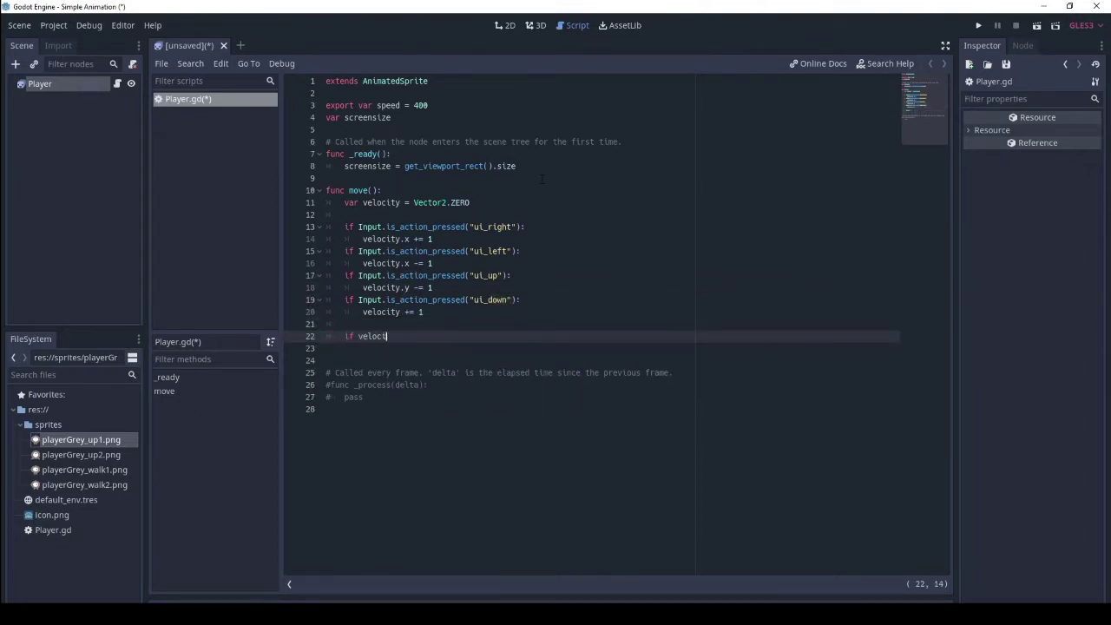
pyautogui.write('ty.length() > 0:')
pyautogui.press('Return')
pyautogui.write(') * speed')
pyautogui.press('Return')
pyautogui.write('play()')
pyautogui.press('Return')
pyautogui.press('BackSpace')
pyautogui.write('else:')
pyautogui.press('Return')
pyautogui.write('stop()')
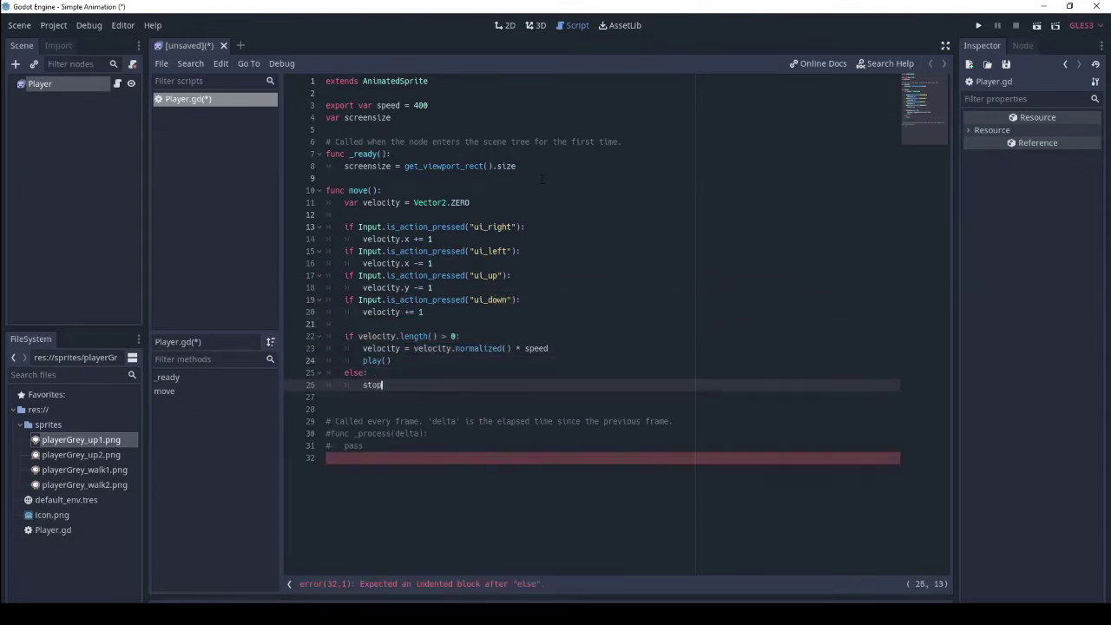
pyautogui.press('Return')
pyautogui.press('Return')
pyautogui.press('BackSpace')
pyautogui.write('position += velocity * delta')
# - Give move() a delta parameter and clamp position.x and position.y within screensize
pyautogui.click(376, 190)
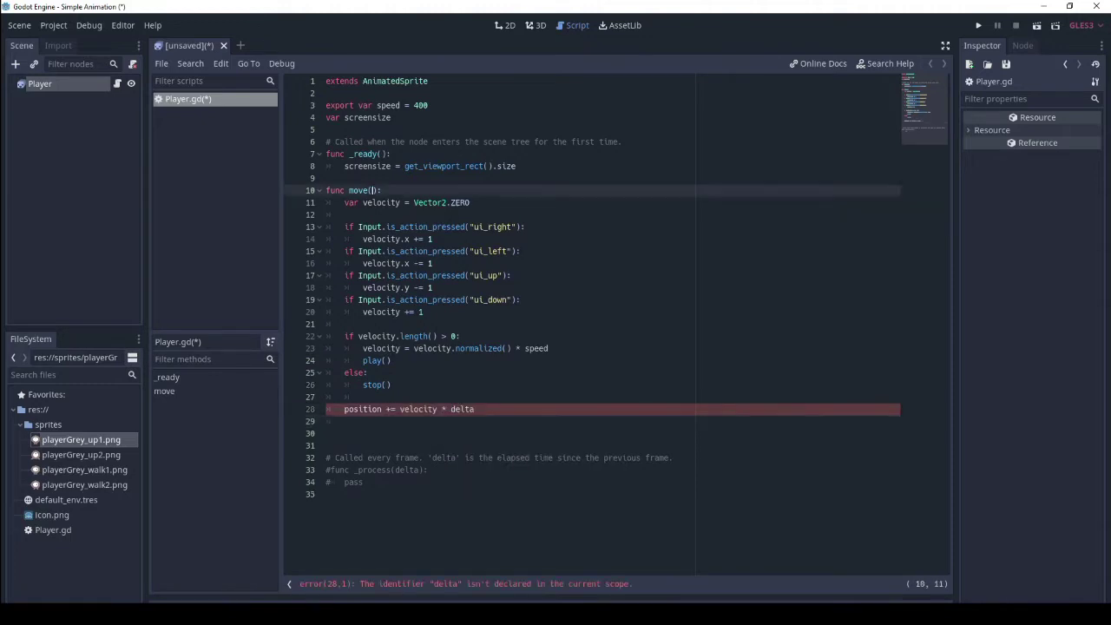
pyautogui.write('delta')
pyautogui.click(478, 457)
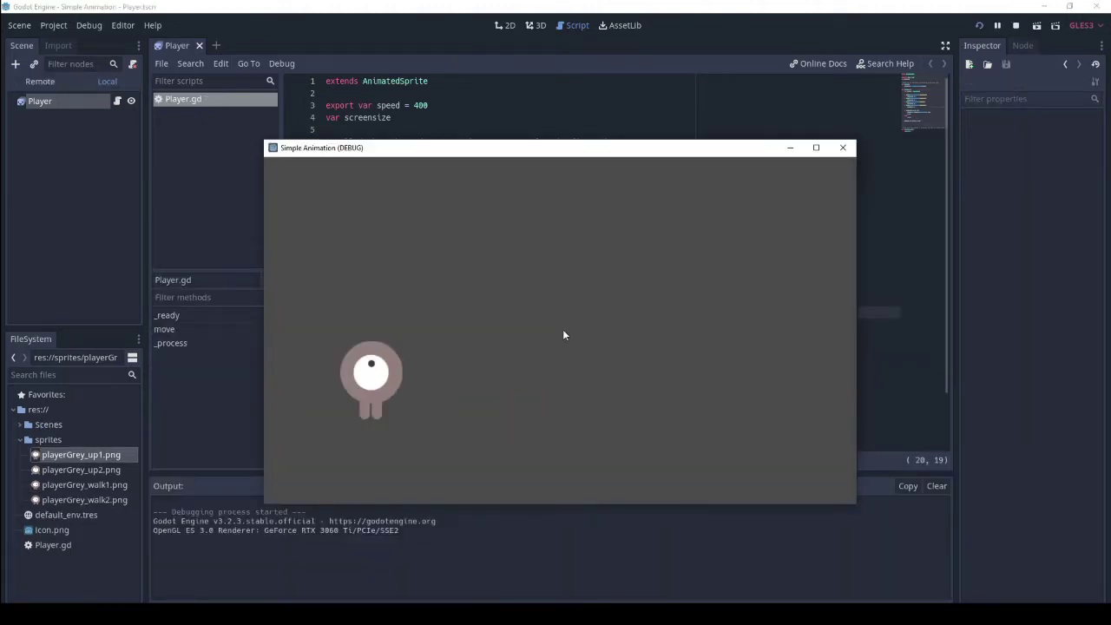
pyautogui.press('F8')
pyautogui.click(579, 421)
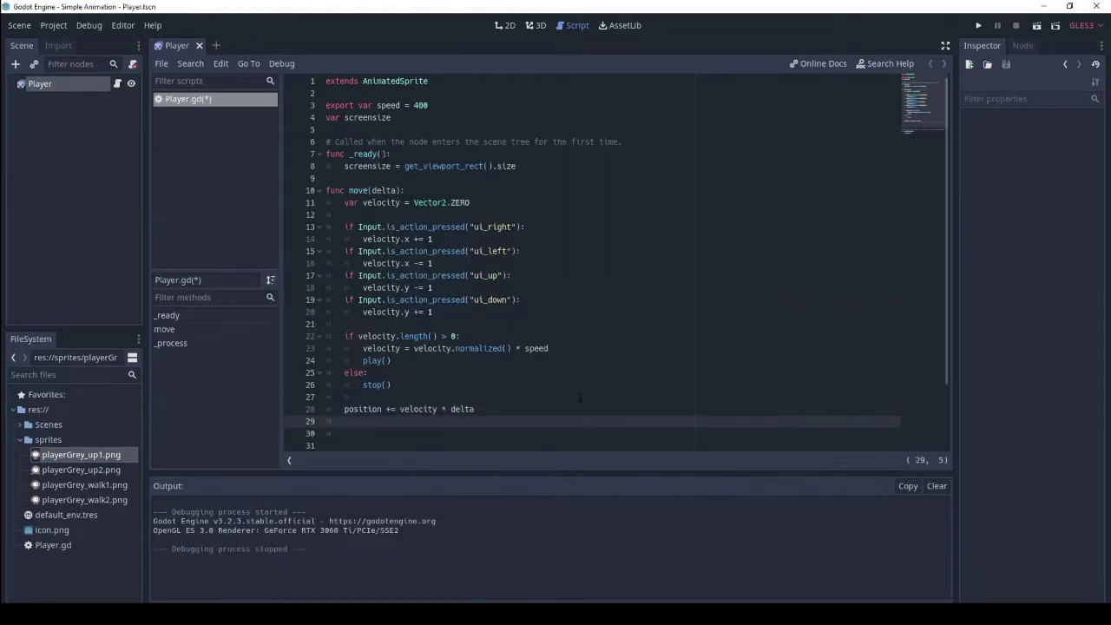
pyautogui.write('position.x = clamp(position.x,0')
pyautogui.write(',screensize.x)')
pyautogui.press('Return')
pyautogui.write('position.y = clamp(position.y,0,screensize.y)')
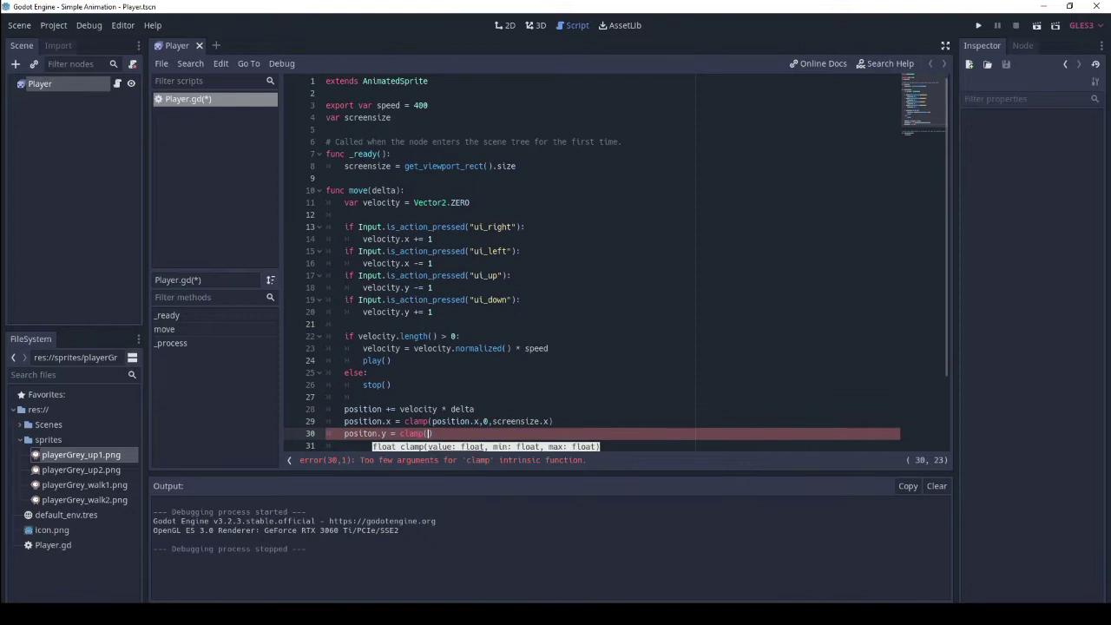
# - When velocity.x != 0, set animation "right" with flip_v false and flip_h = velocity.x < 0
pyautogui.scroll(-2, 580, 399)
pyautogui.click(389, 348)
pyautogui.click(345, 372)
pyautogui.write('if velocity.x != 0:')
pyautogui.press('Return')
pyautogui.write('animation = "right"')
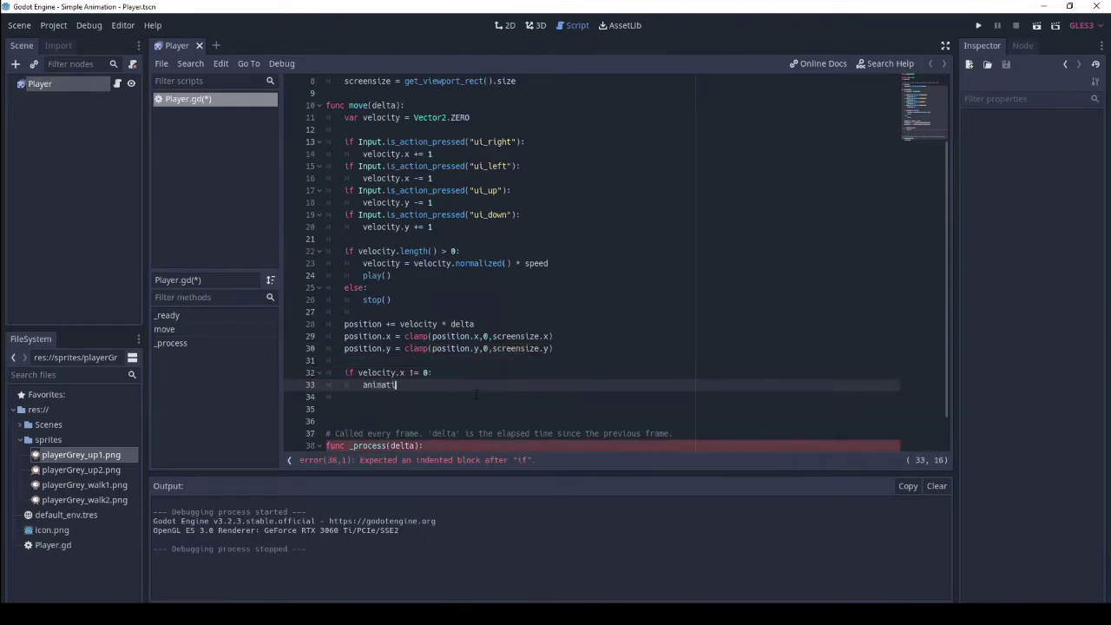
pyautogui.press('Return')
pyautogui.write('flip_v = false; ')
pyautogui.write('flip_h = velocity.x < 0')
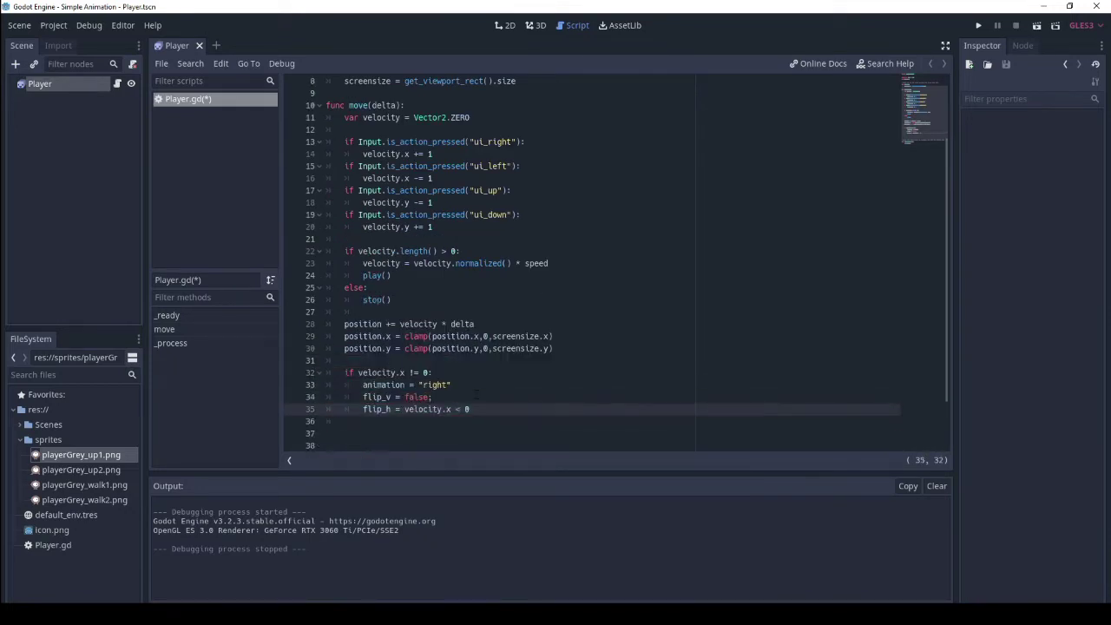
pyautogui.press('Return')
# - Add an elif velocity.y != 0 branch setting animation "up" and begin its flip line
pyautogui.press('BackSpace')
pyautogui.write('elif velocity.y != 0:')
pyautogui.press('Return')
pyautogui.write('animation = "up"')
pyautogui.press('Return')
pyautogui.write('fil')
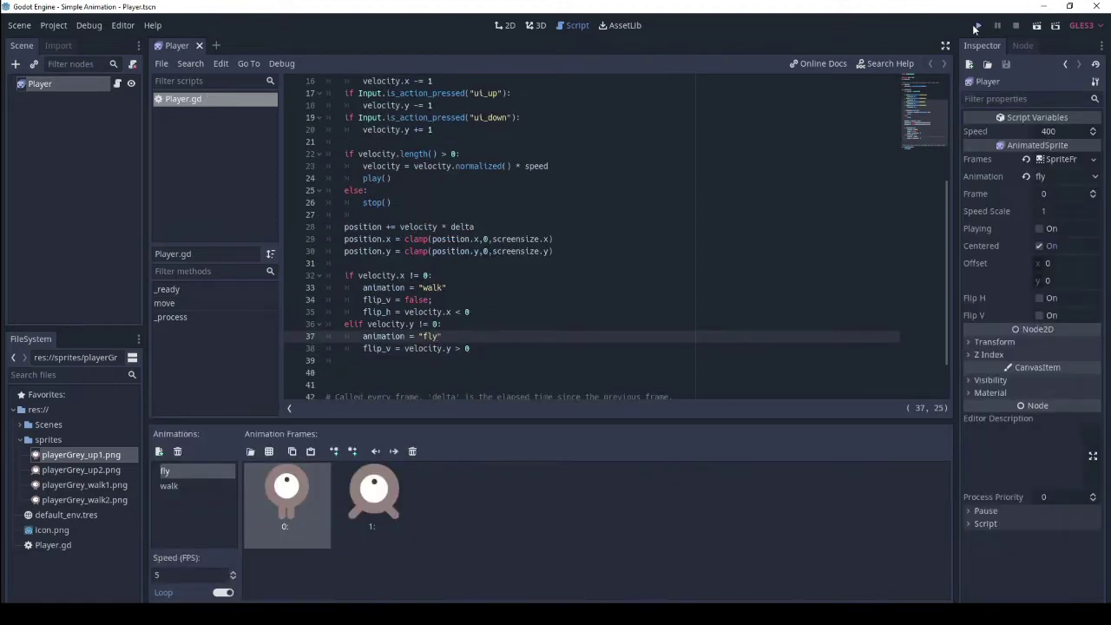
# - Run the game and steer the player up, down, left and right with the arrow keys
pyautogui.click(977, 26)
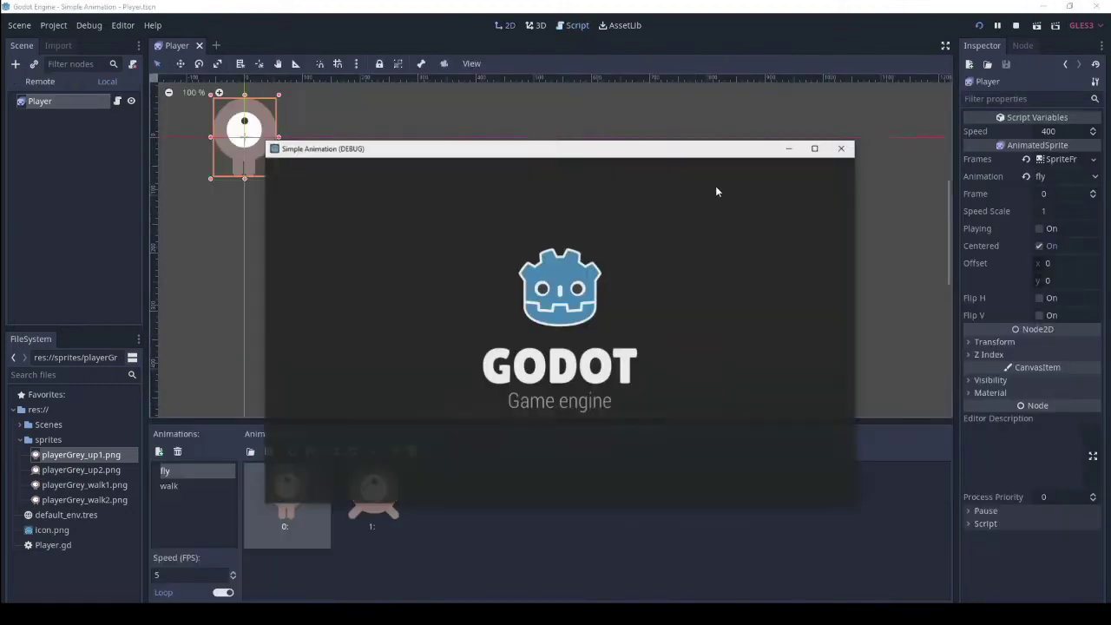
pyautogui.press('Down')
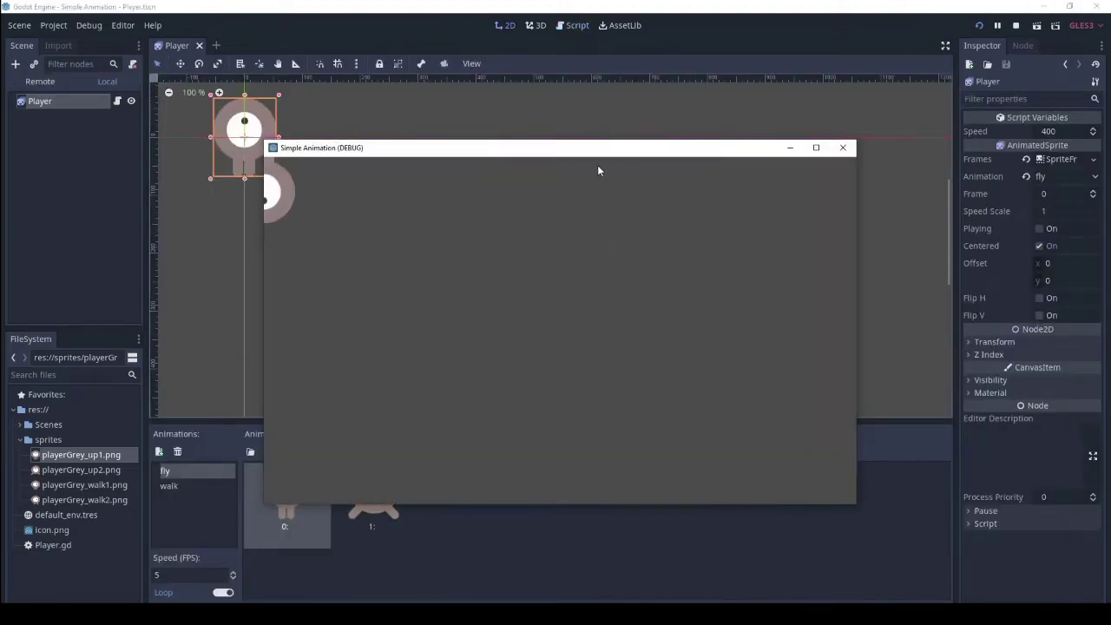
pyautogui.press('Right')
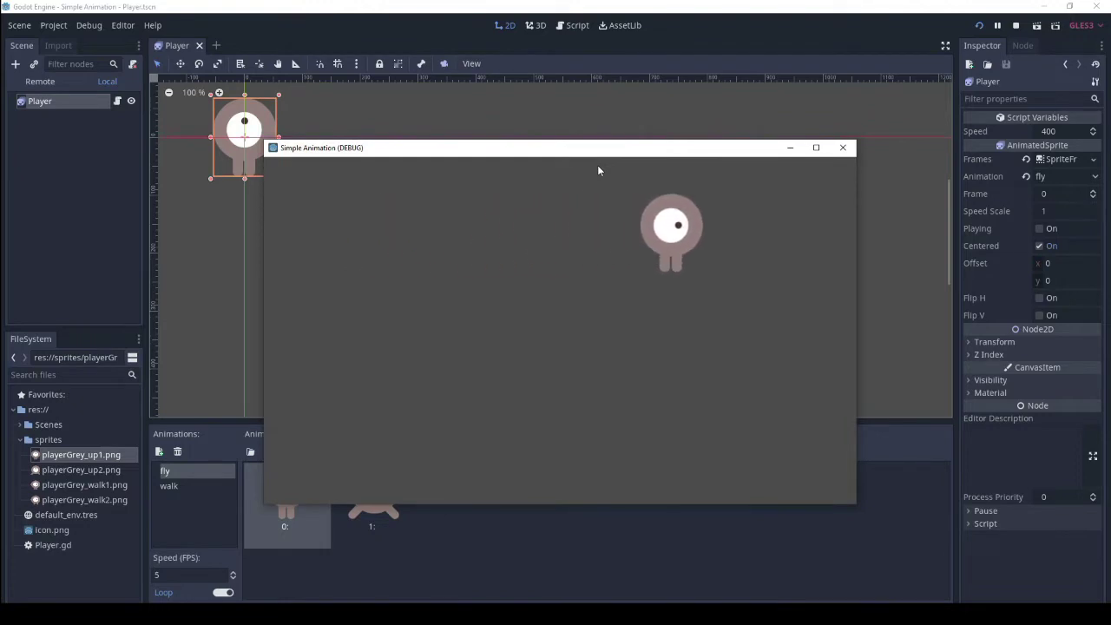
pyautogui.press('Left')
pyautogui.press('Down')
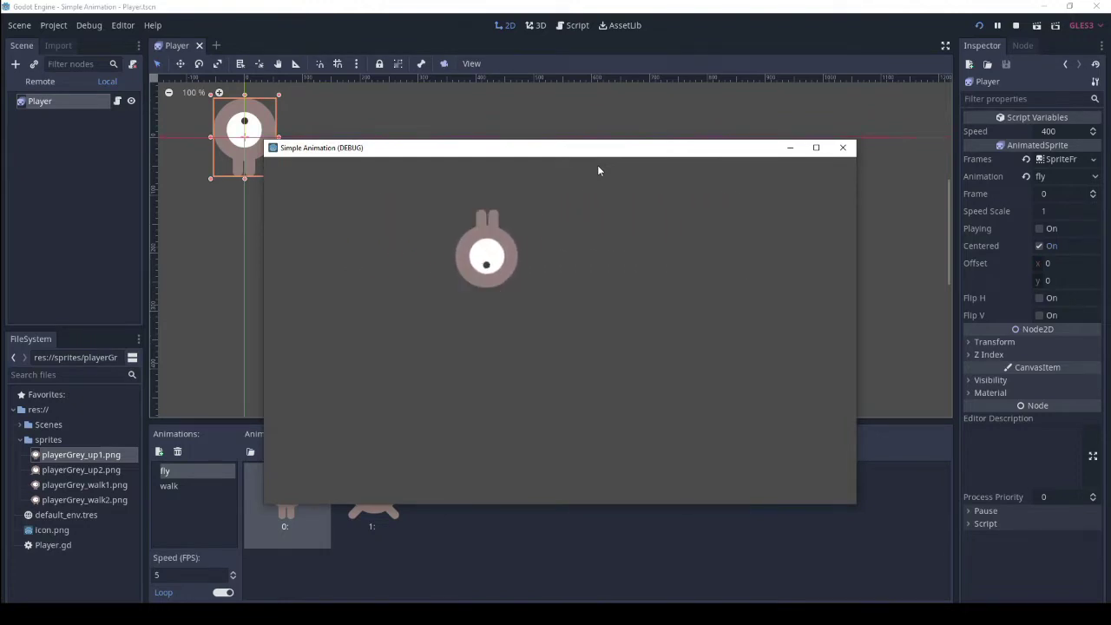
pyautogui.press('Up')
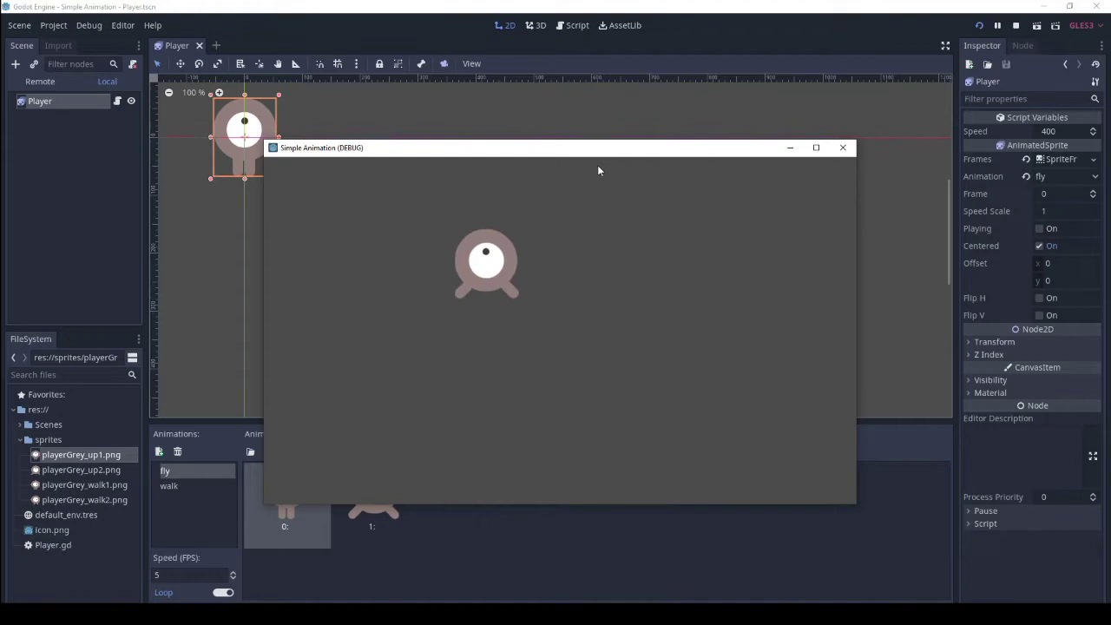
pyautogui.press('Left')
pyautogui.press('Right')
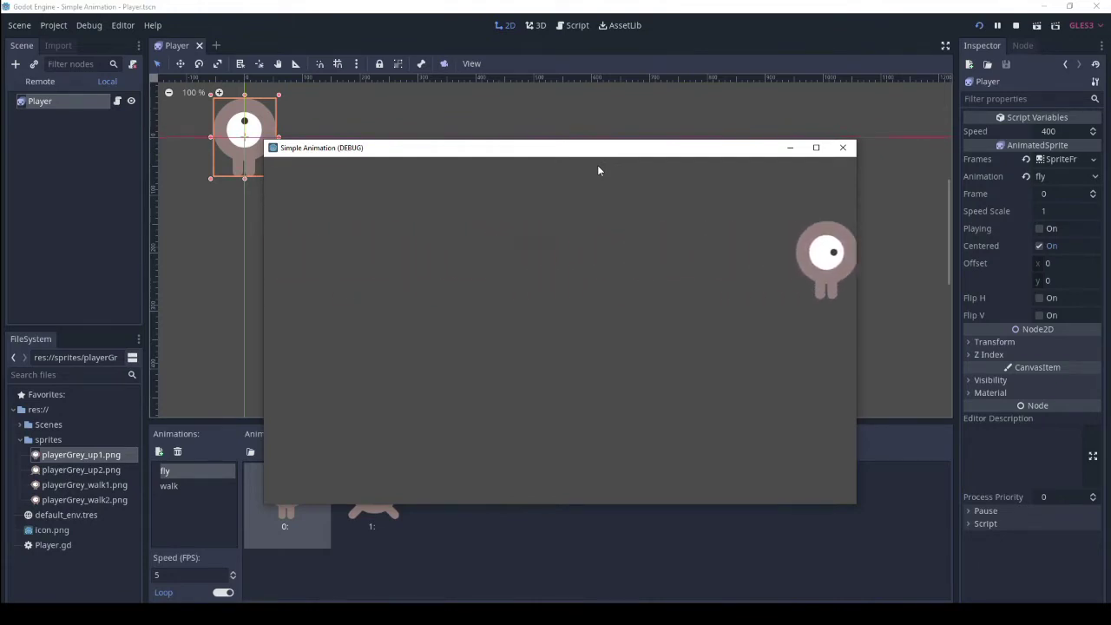
pyautogui.press('Left')
pyautogui.press('Up')
pyautogui.press('Down')
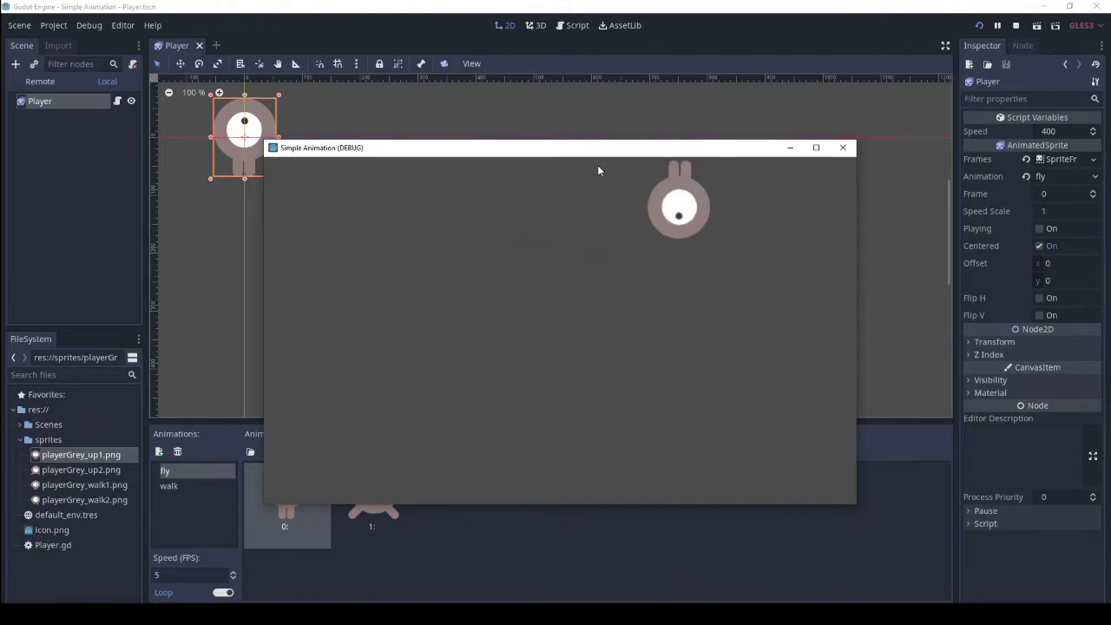
pyautogui.press('Up')
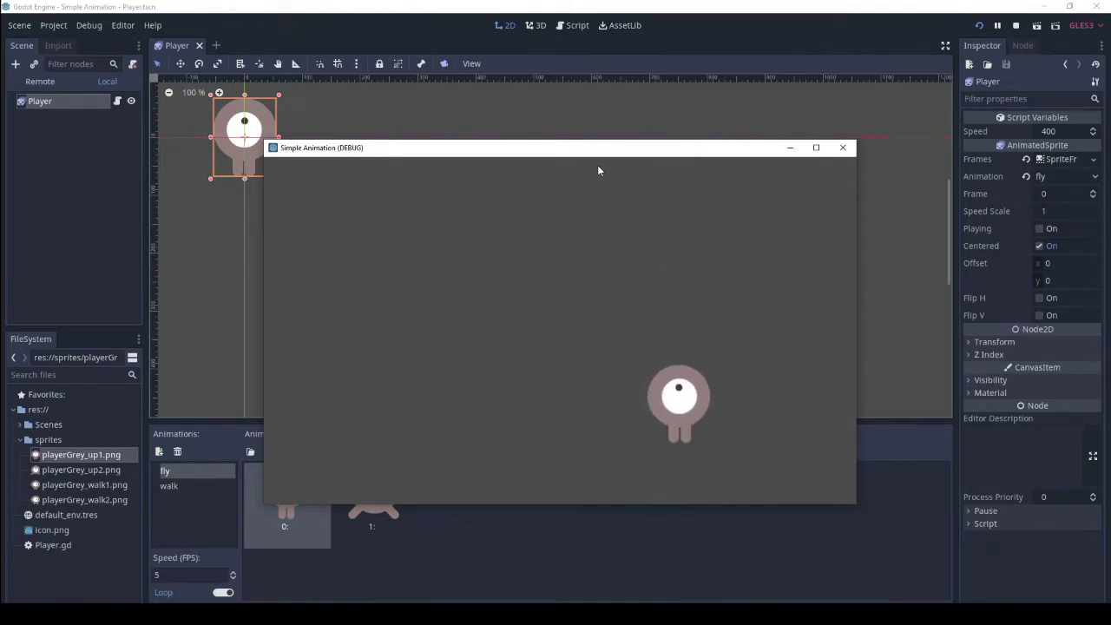
pyautogui.press('Down')
pyautogui.press('Left')
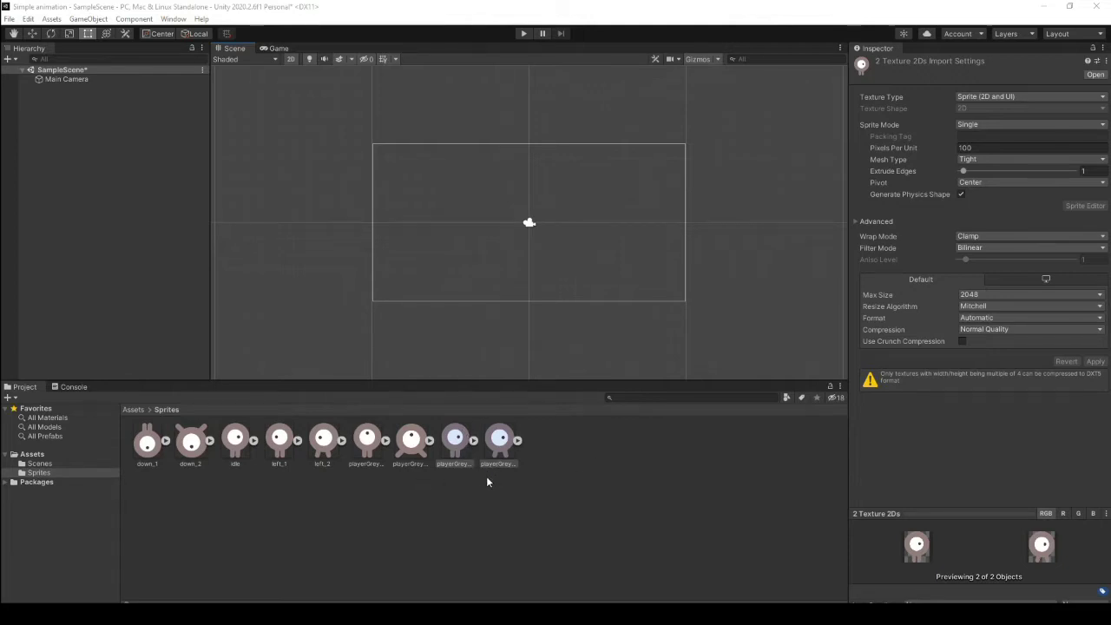
# - Select playerGrey_walk1 and the second walk sprite together in the Sprites folder
pyautogui.click(555, 460)
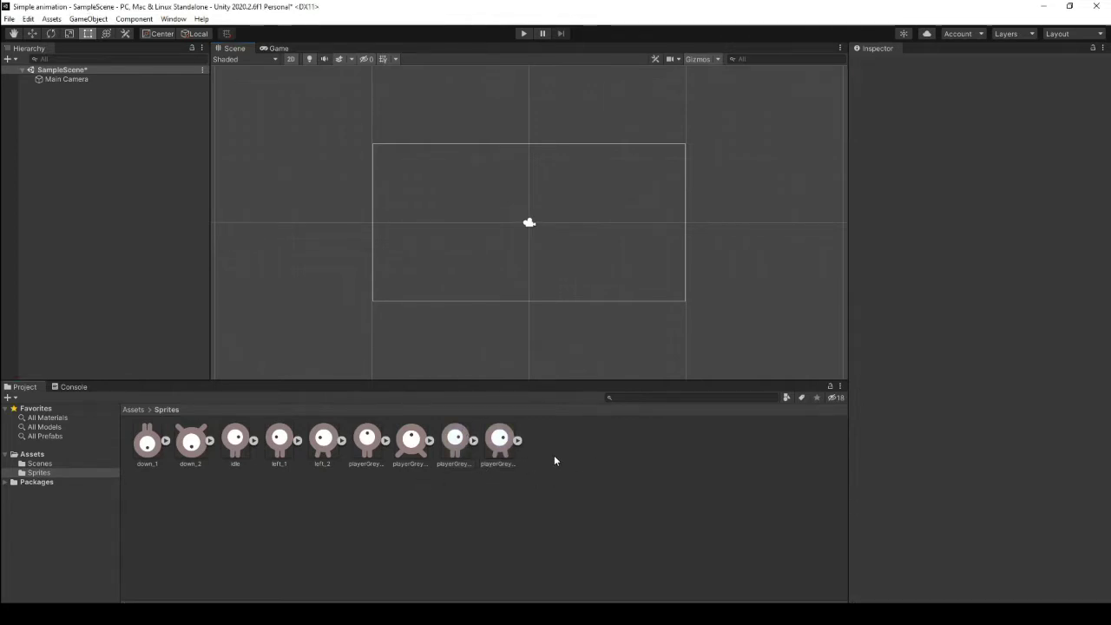
pyautogui.click(458, 440)
pyautogui.keyDown('ctrl'); pyautogui.click(500, 441); pyautogui.keyUp('ctrl')
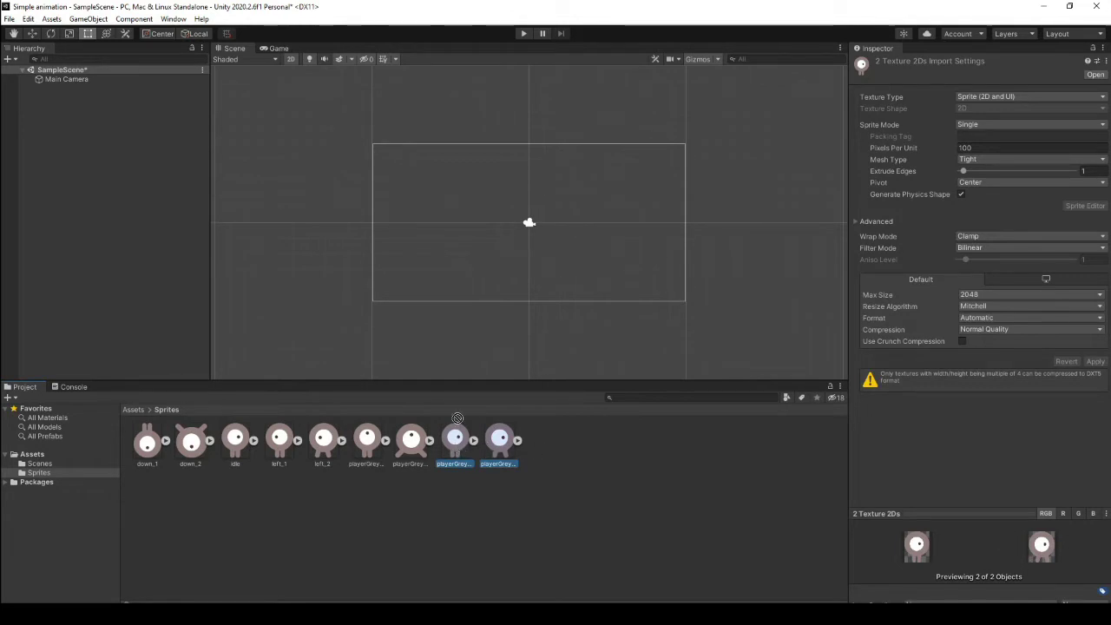
# - Drop the two walk sprites into the scene and create an animations folder under Assets
pyautogui.moveTo(457, 418); pyautogui.dragTo(433, 185)
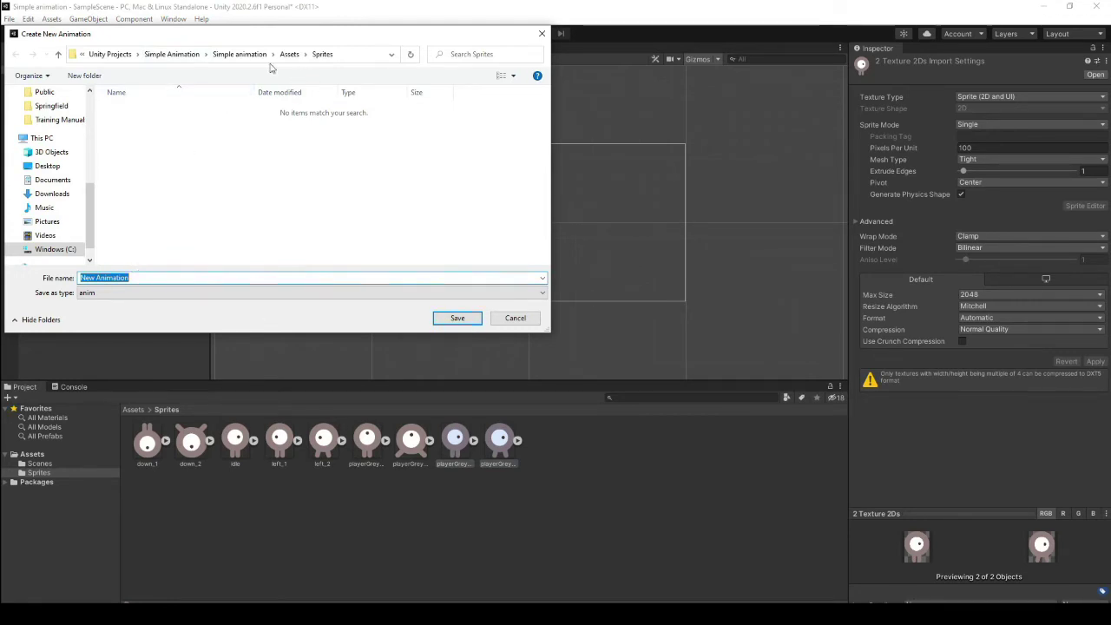
pyautogui.click(58, 56)
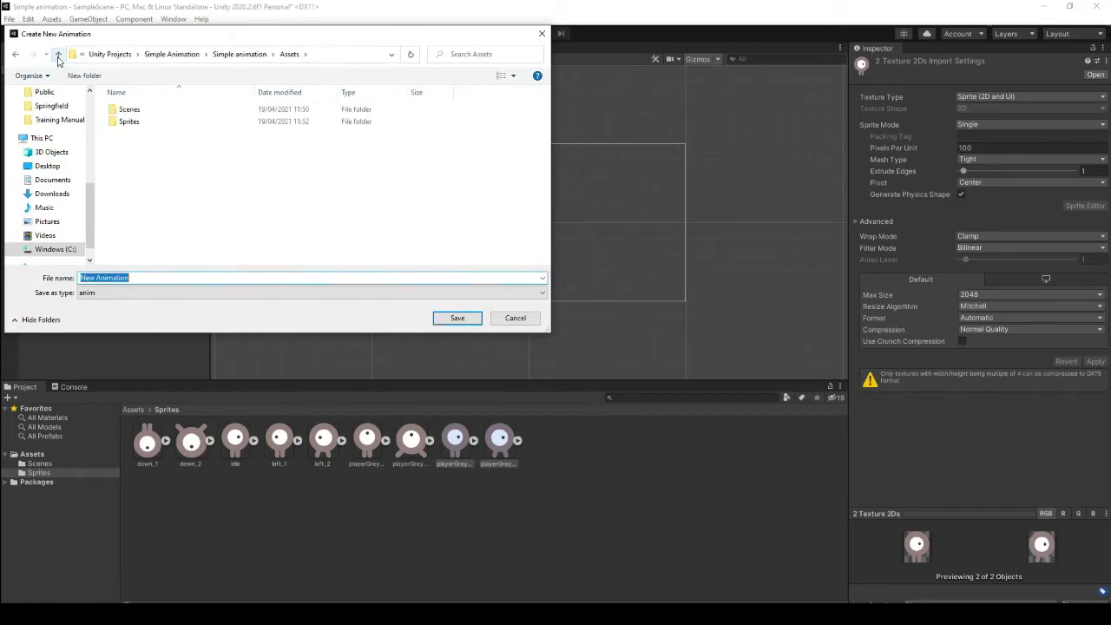
pyautogui.click(84, 76)
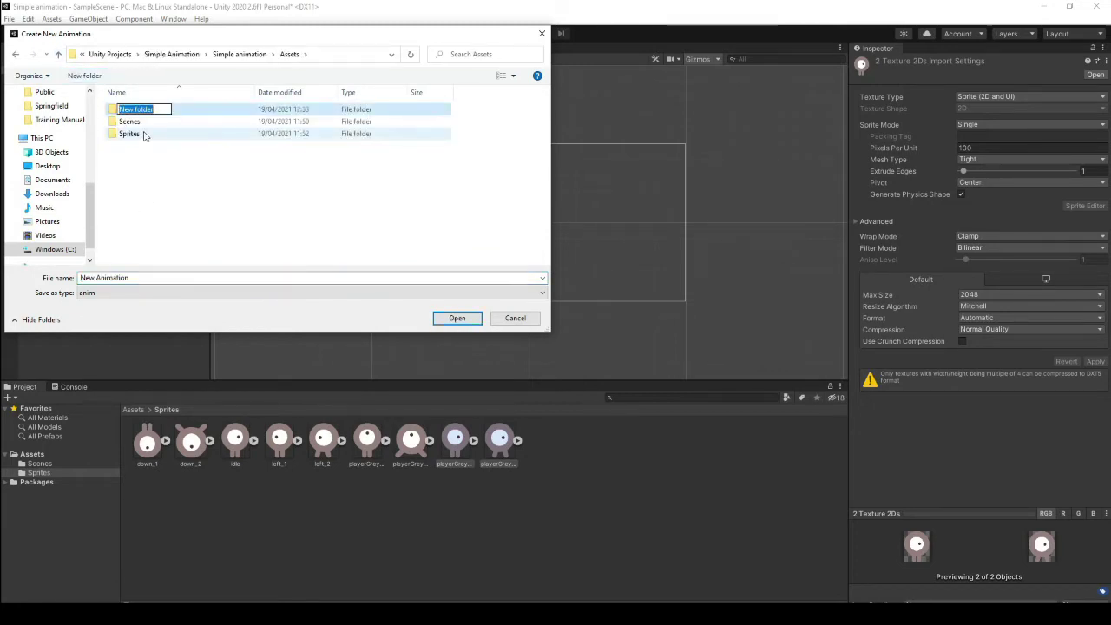
pyautogui.write('animations')
pyautogui.press('Return')
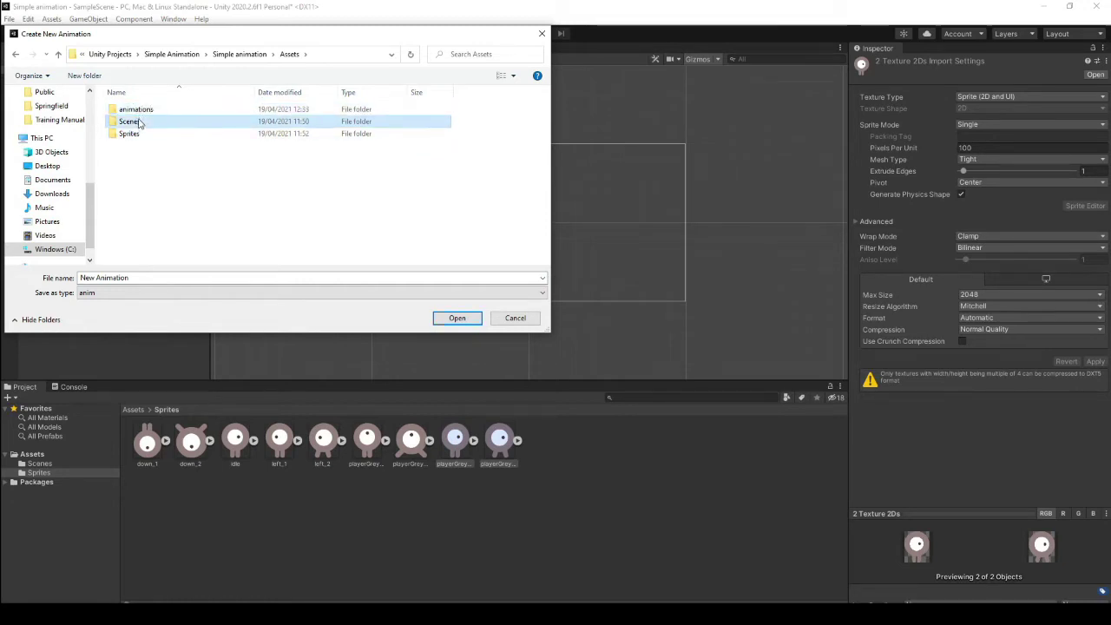
# - Save the new animation clip as right inside the animations folder
pyautogui.doubleClick(140, 109)
pyautogui.click(142, 276)
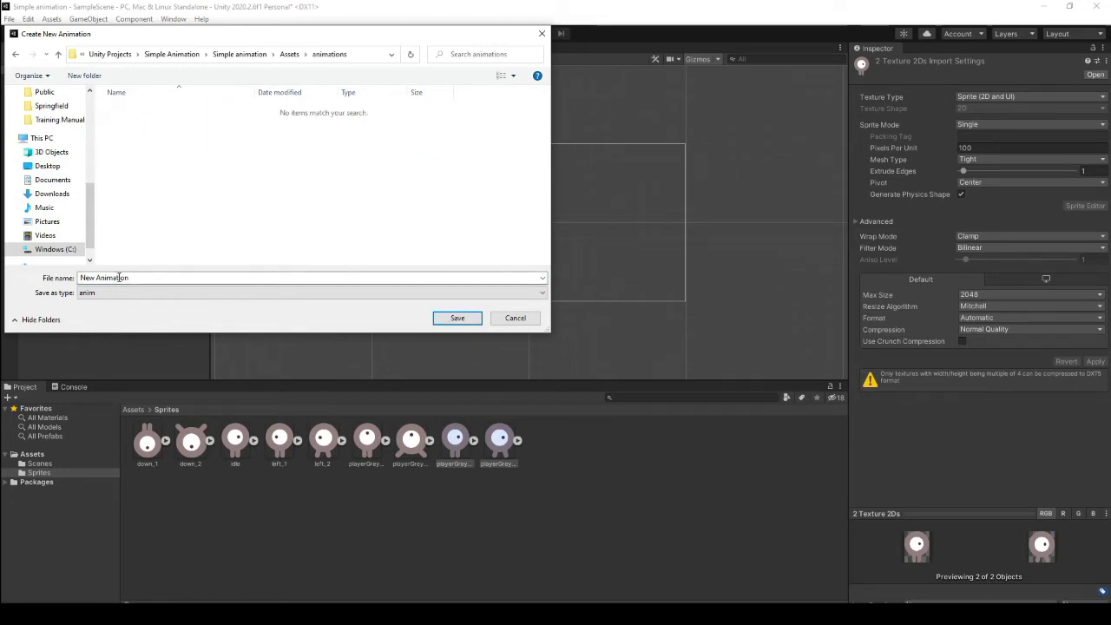
pyautogui.moveTo(80, 278); pyautogui.dragTo(130, 278)
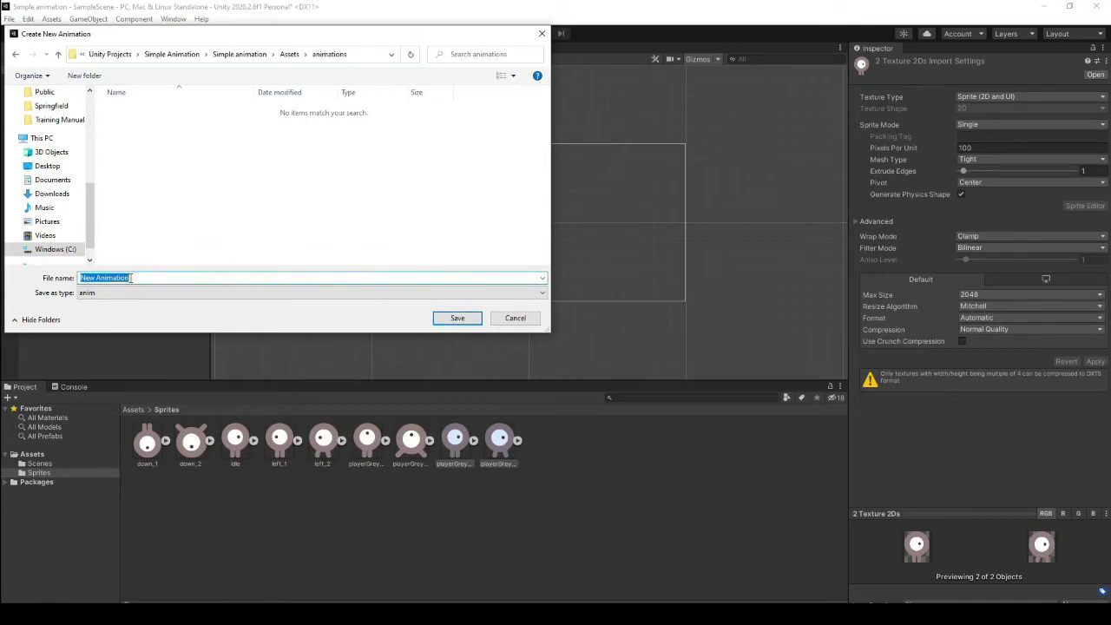
pyautogui.write('r')
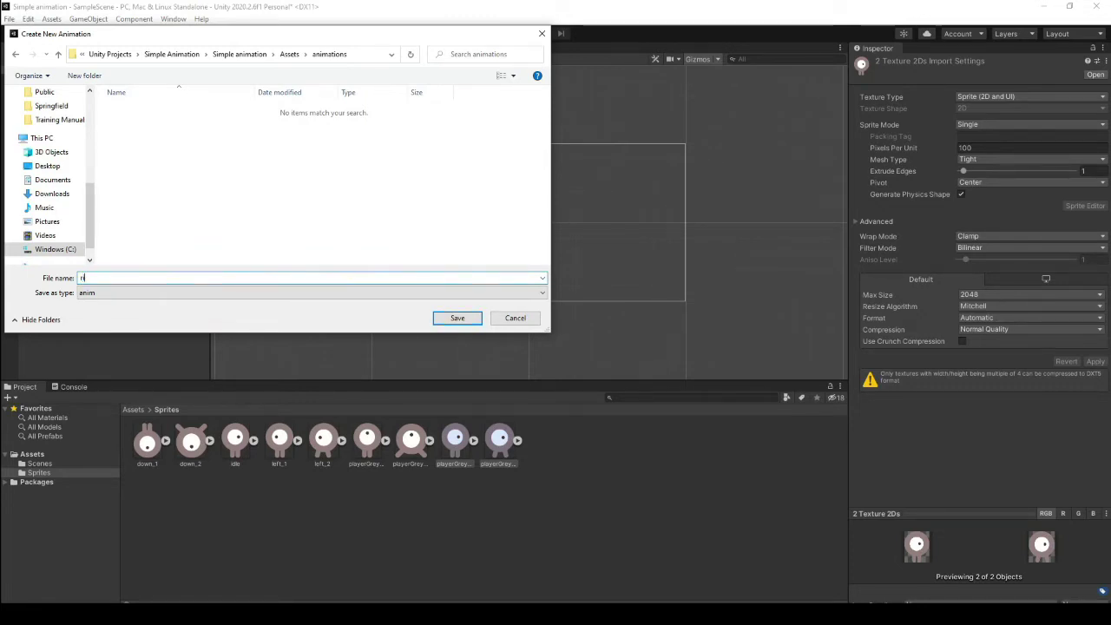
pyautogui.write('ight')
pyautogui.click(463, 319)
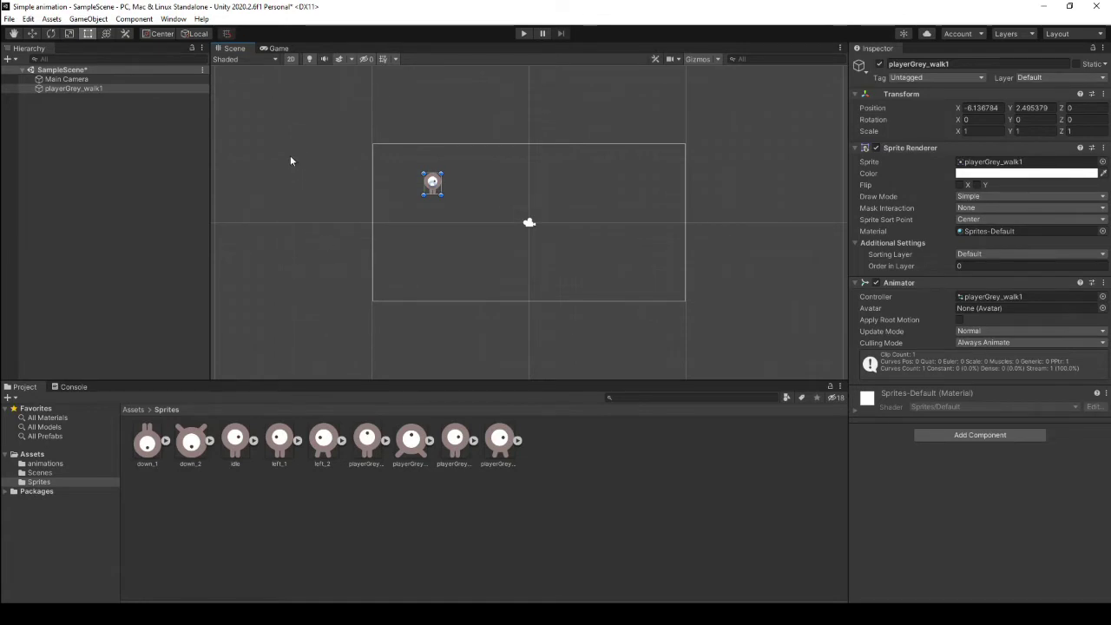
# - Open the right clip, dock the Animation window beside the Scene/Game tabs, and select playerGrey_walk1
pyautogui.click(45, 464)
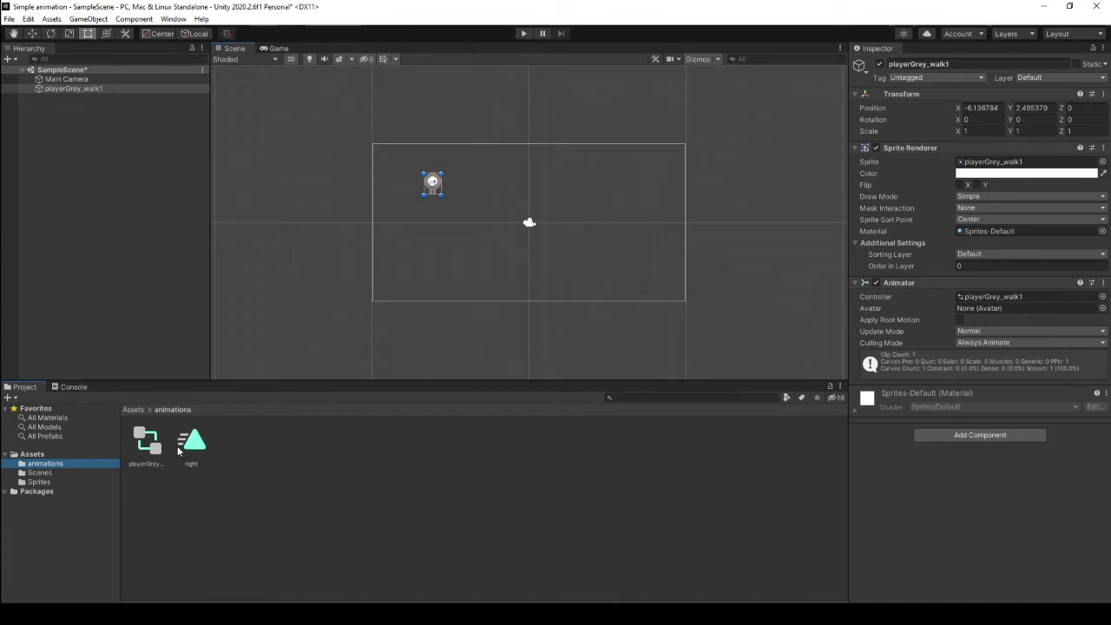
pyautogui.doubleClick(193, 442)
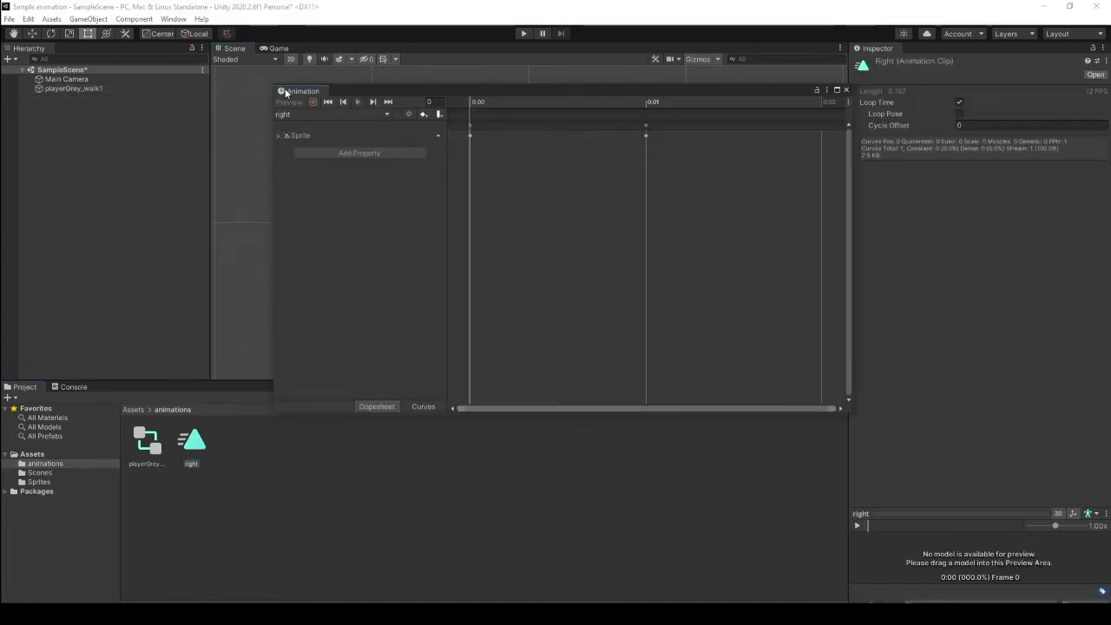
pyautogui.moveTo(292, 93); pyautogui.dragTo(318, 50)
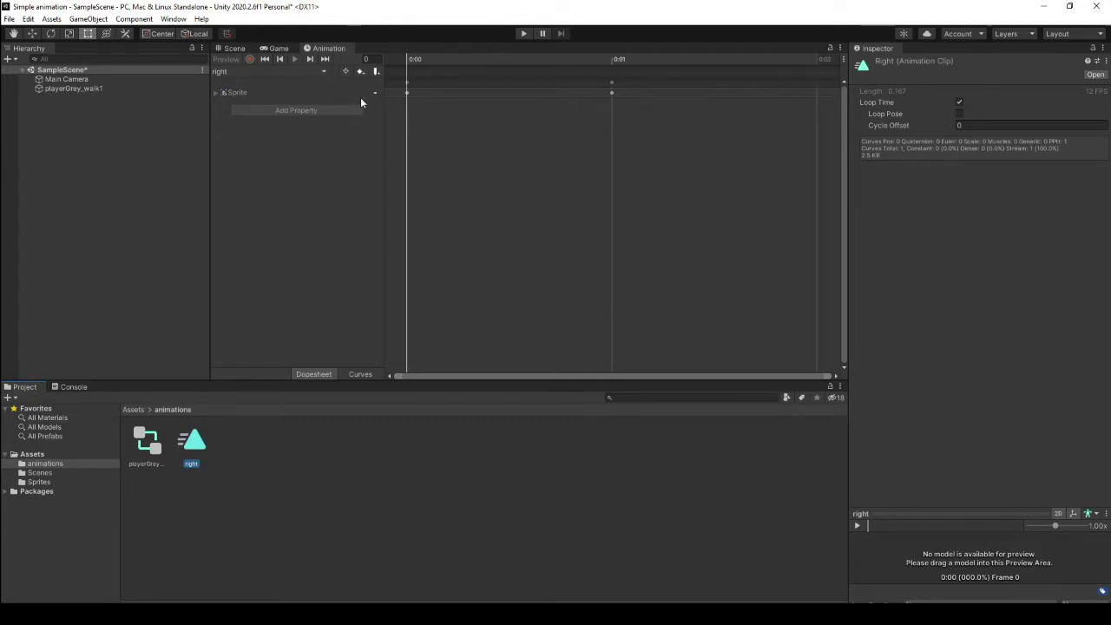
pyautogui.click(323, 72)
pyautogui.click(78, 89)
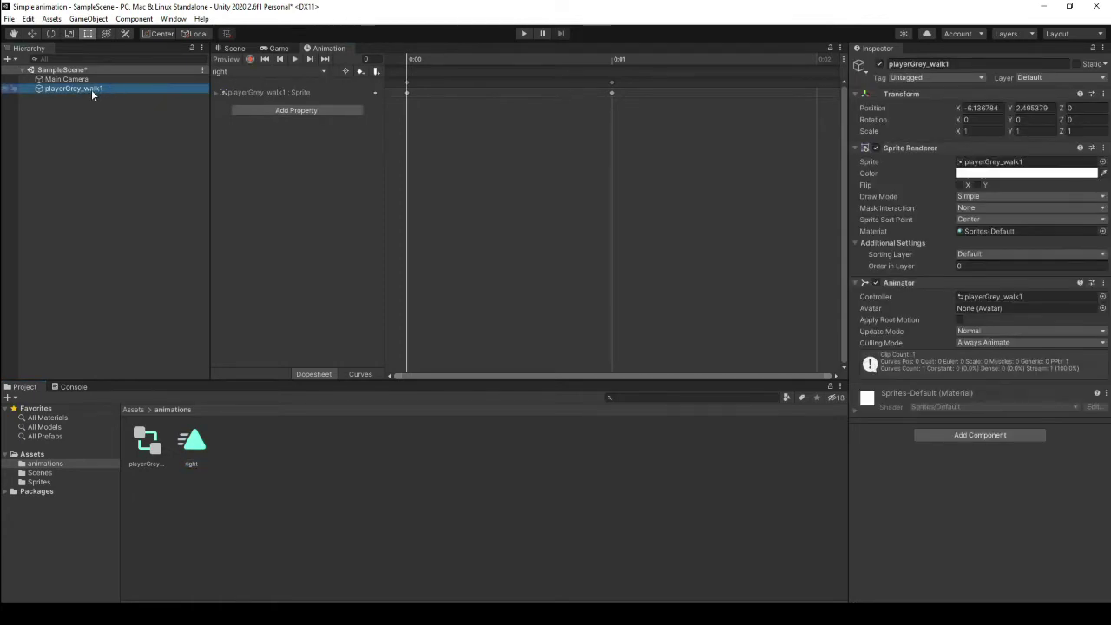
# - Create a new animation clip named left for the player object
pyautogui.click(323, 72)
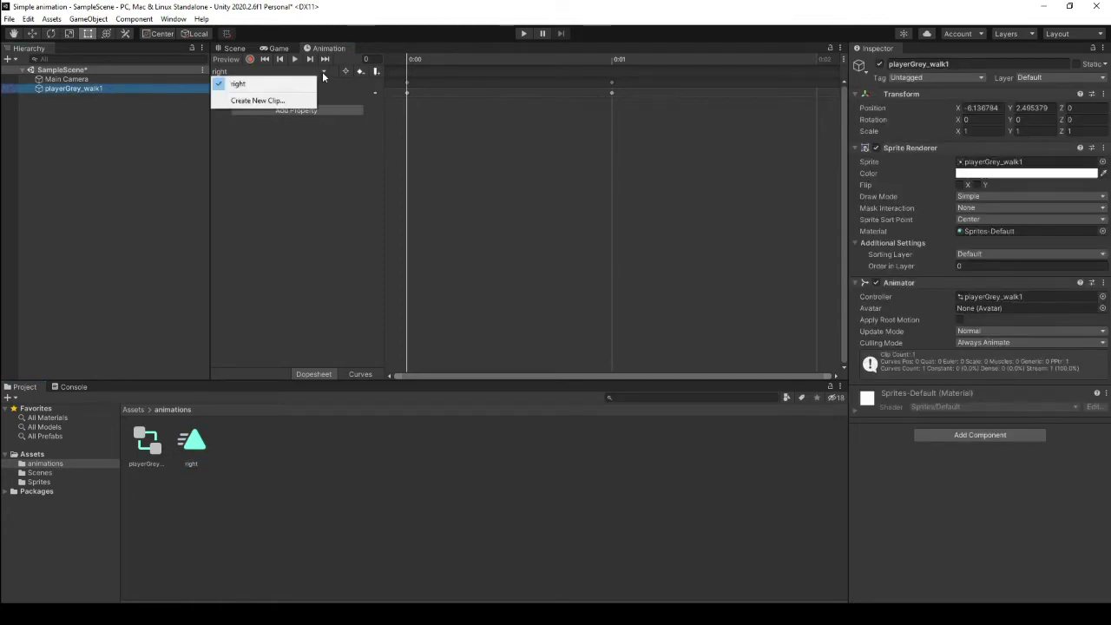
pyautogui.click(253, 99)
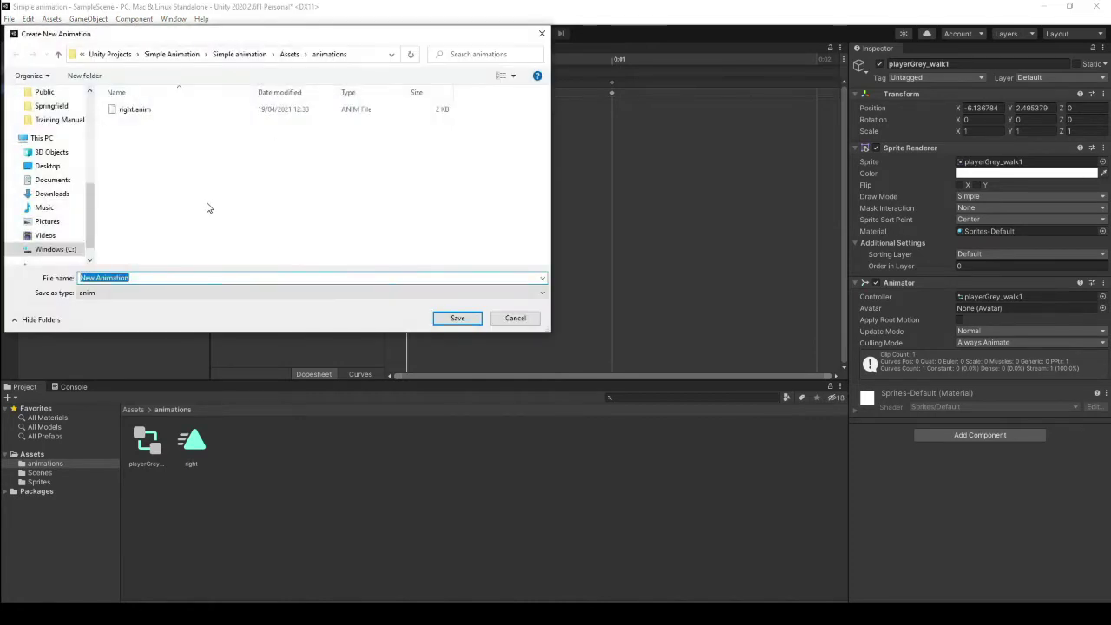
pyautogui.write('left')
pyautogui.press('Return')
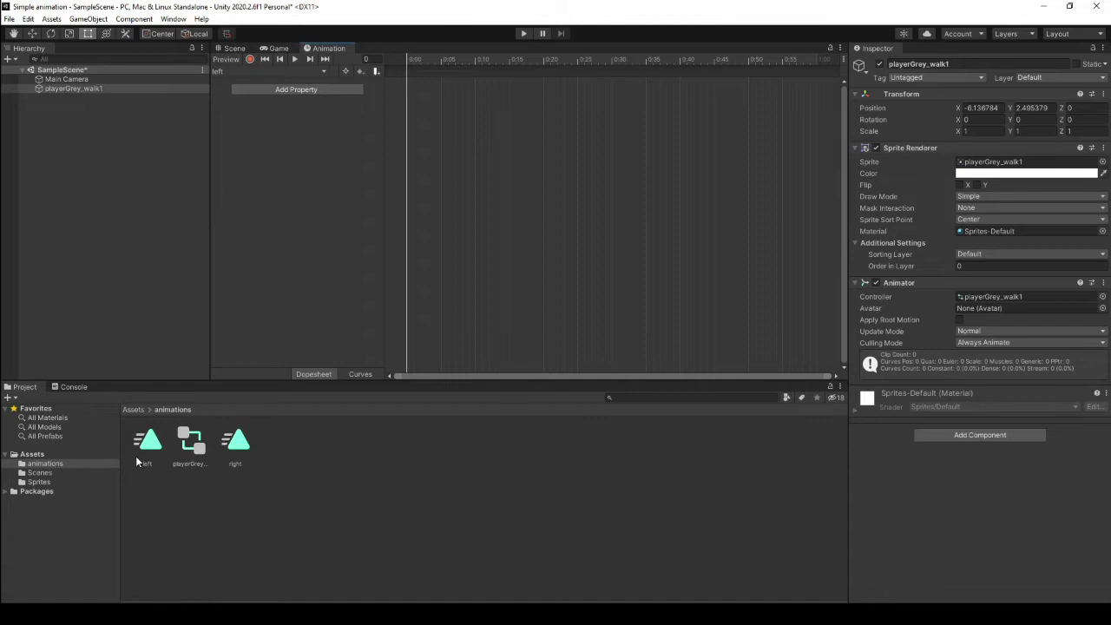
# - Add the left_1 sprite as the left clip's keyframe at frame 0
pyautogui.click(39, 482)
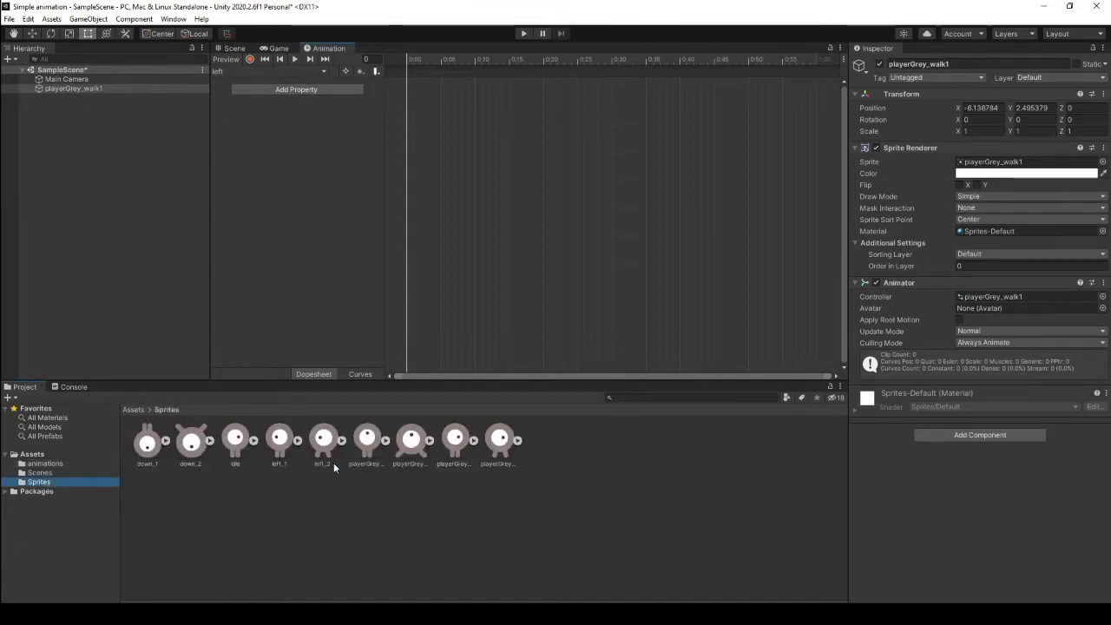
pyautogui.click(280, 441)
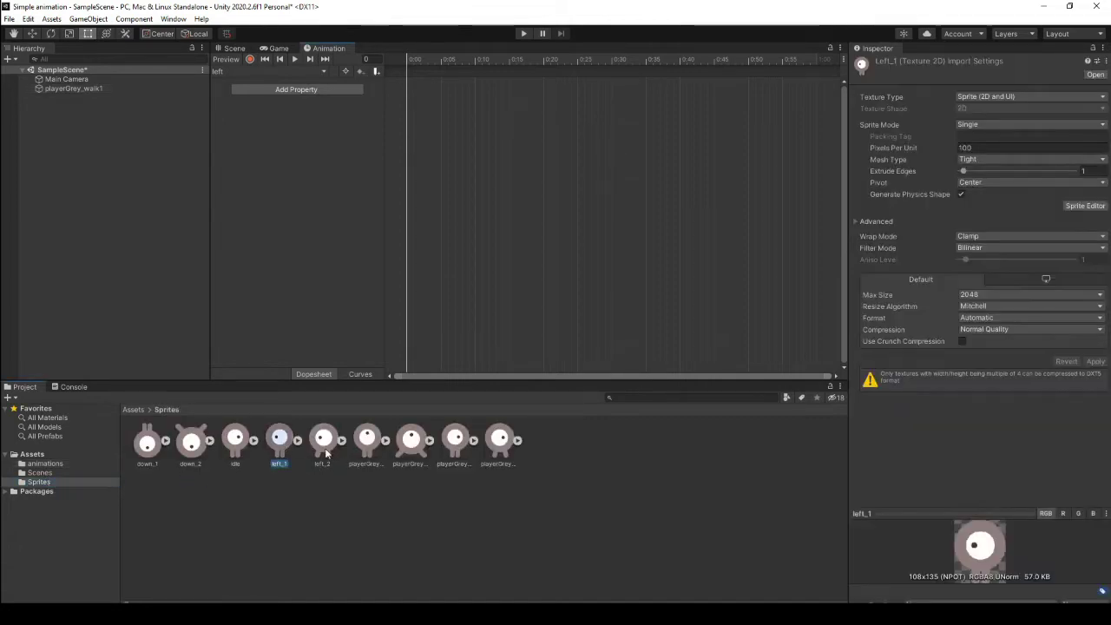
pyautogui.keyDown('shift'); pyautogui.click(320, 446); pyautogui.keyUp('shift')
pyautogui.click(304, 487)
pyautogui.click(280, 440)
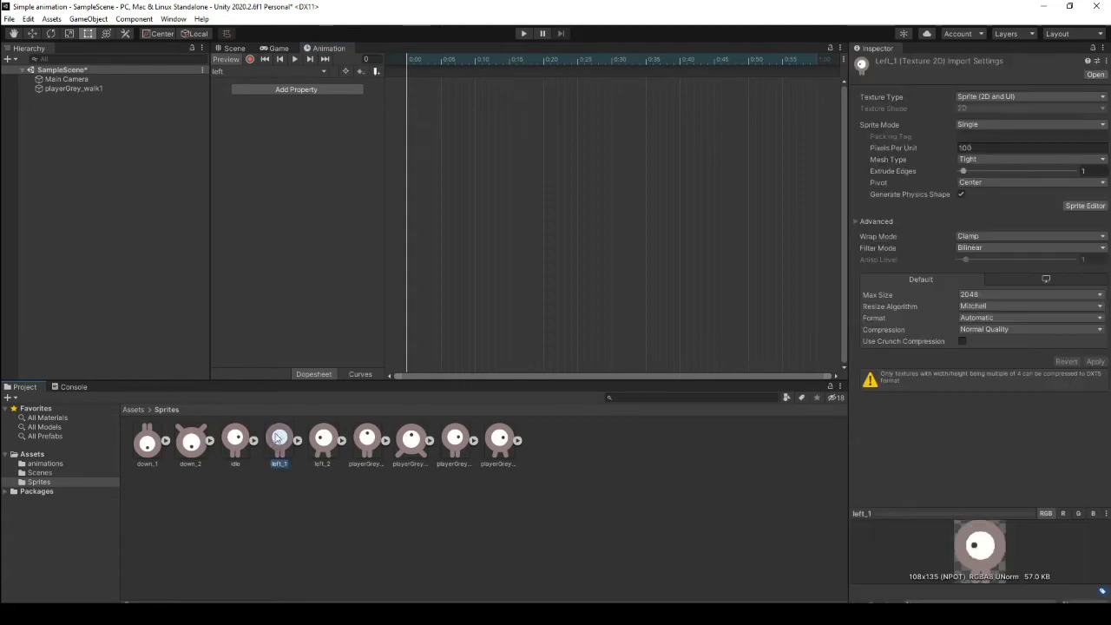
pyautogui.moveTo(280, 440); pyautogui.dragTo(409, 79)
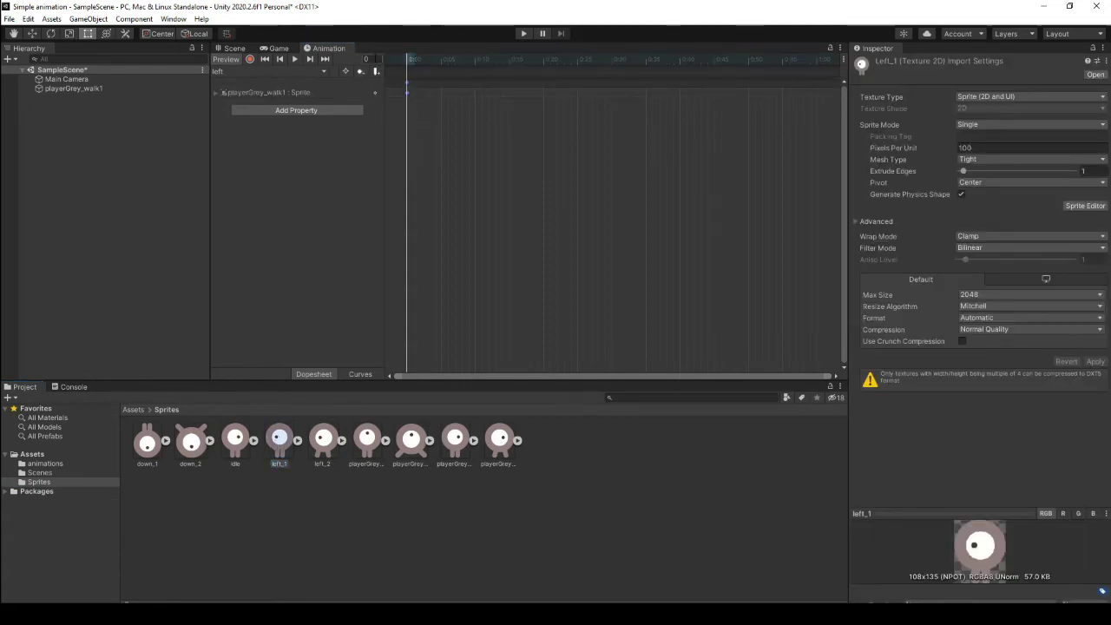
# - Add the left_2 sprite as a keyframe at frame 12 and reselect playerGrey_walk1
pyautogui.click(363, 59)
pyautogui.write('12')
pyautogui.press('Return')
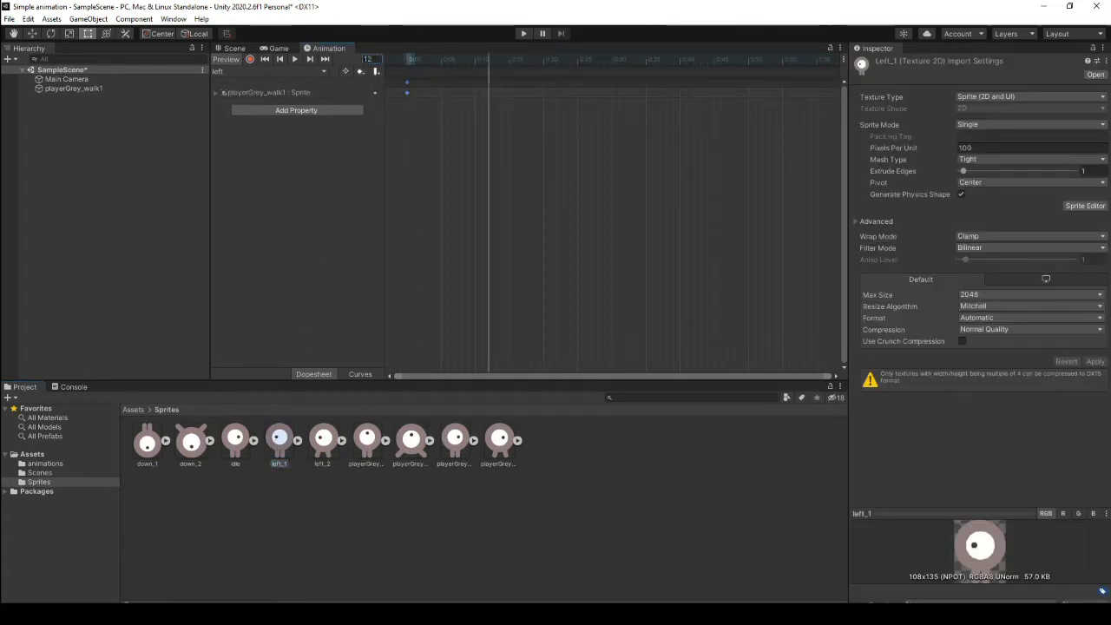
pyautogui.moveTo(332, 441); pyautogui.dragTo(491, 86)
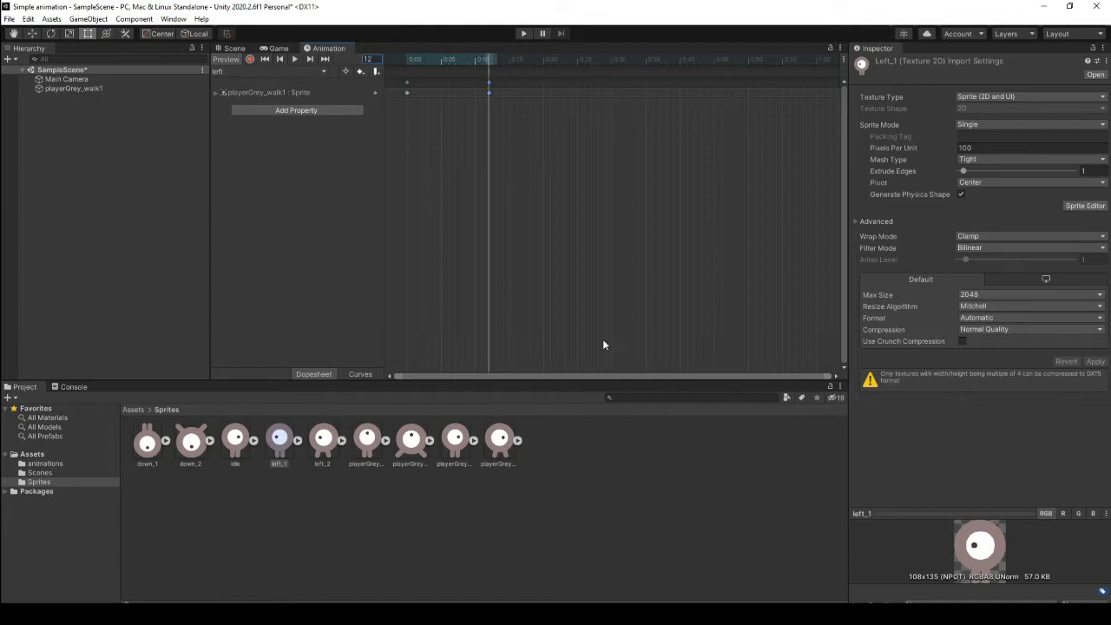
pyautogui.click(137, 90)
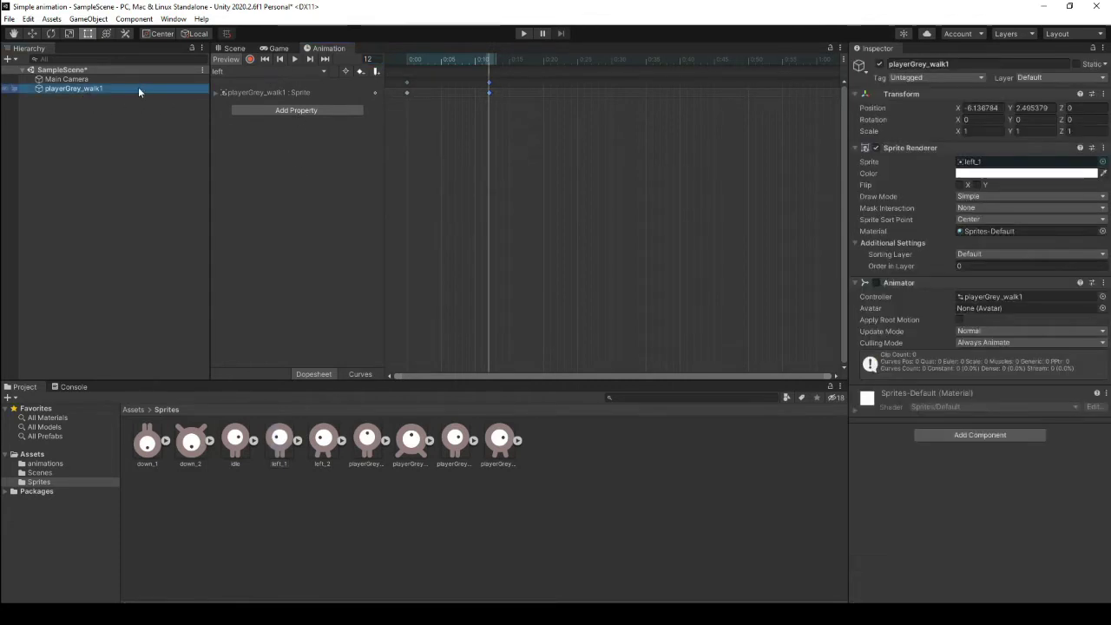
# - Create a new animation clip and save it as 'up'
pyautogui.click(278, 71)
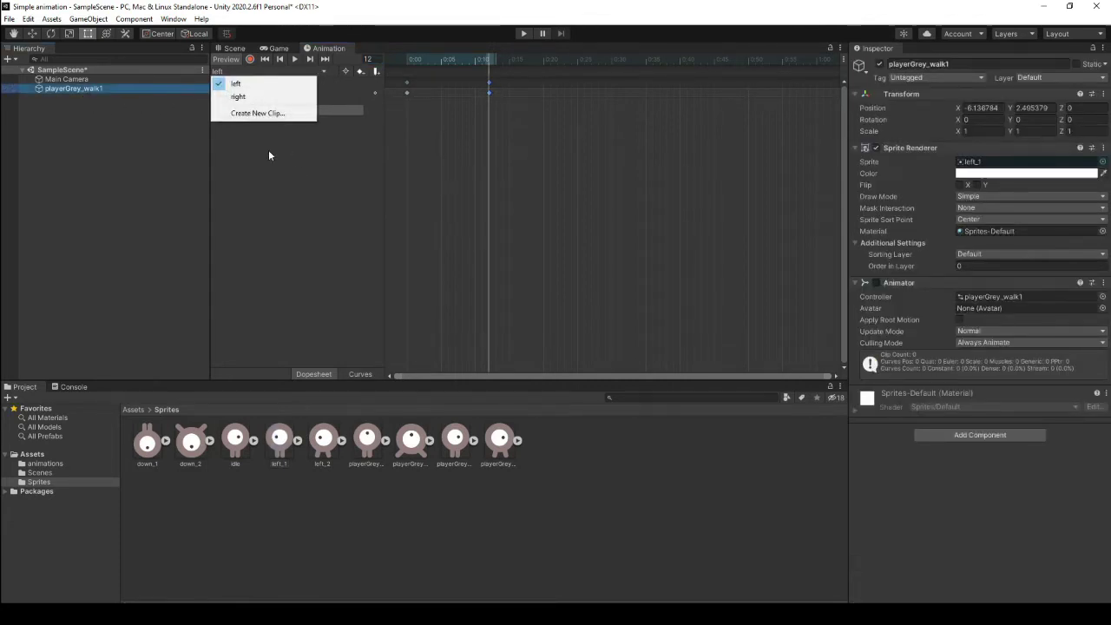
pyautogui.click(251, 114)
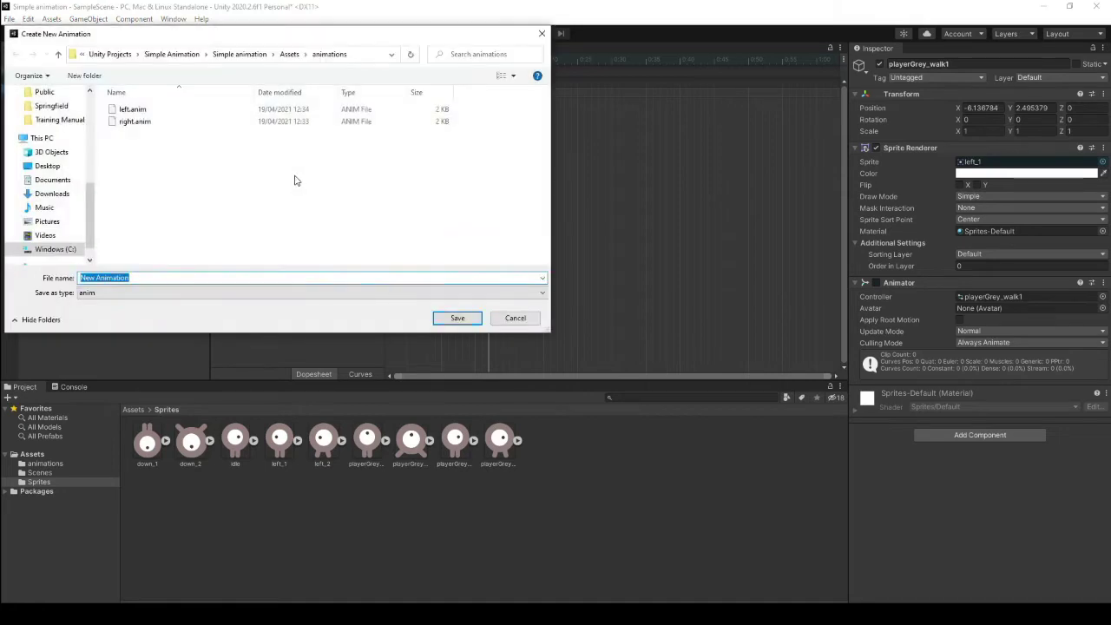
pyautogui.write('up')
pyautogui.press('Return')
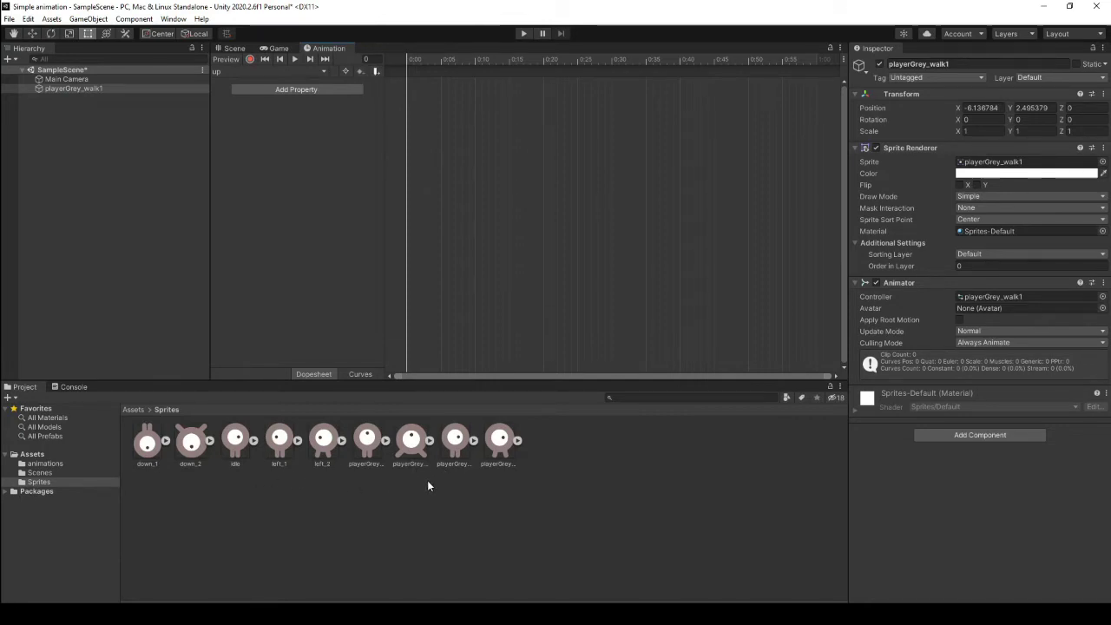
# - Key playerGrey_up1 at frame 0 and playerGrey_up2 at frame 12 on the up clip's Sprite track
pyautogui.click(365, 441)
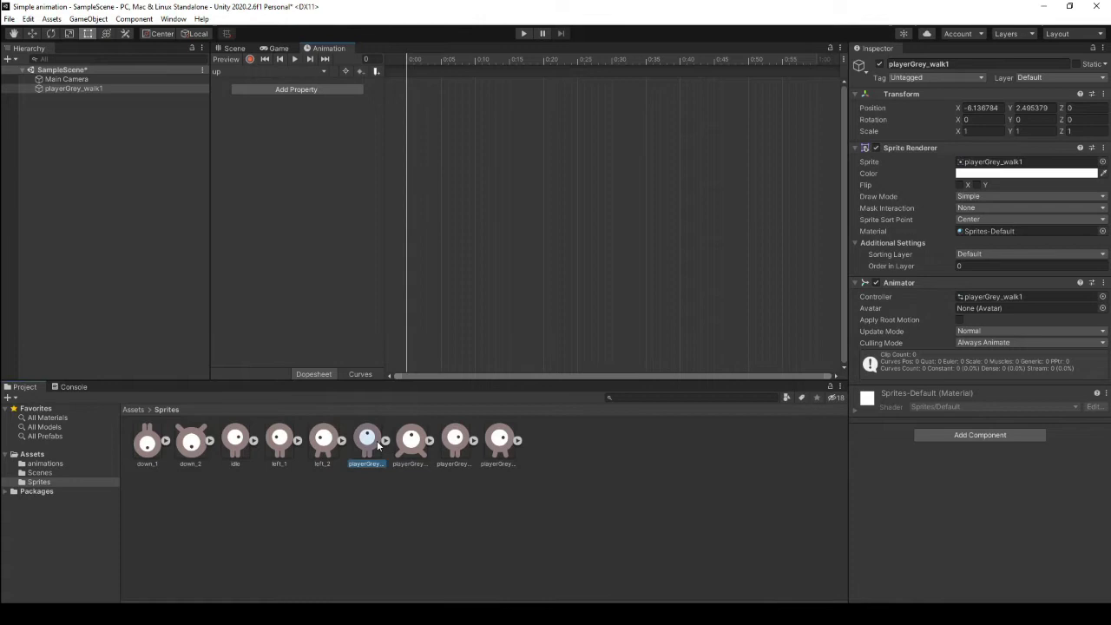
pyautogui.keyDown('shift'); pyautogui.click(414, 446); pyautogui.keyUp('shift')
pyautogui.click(411, 442)
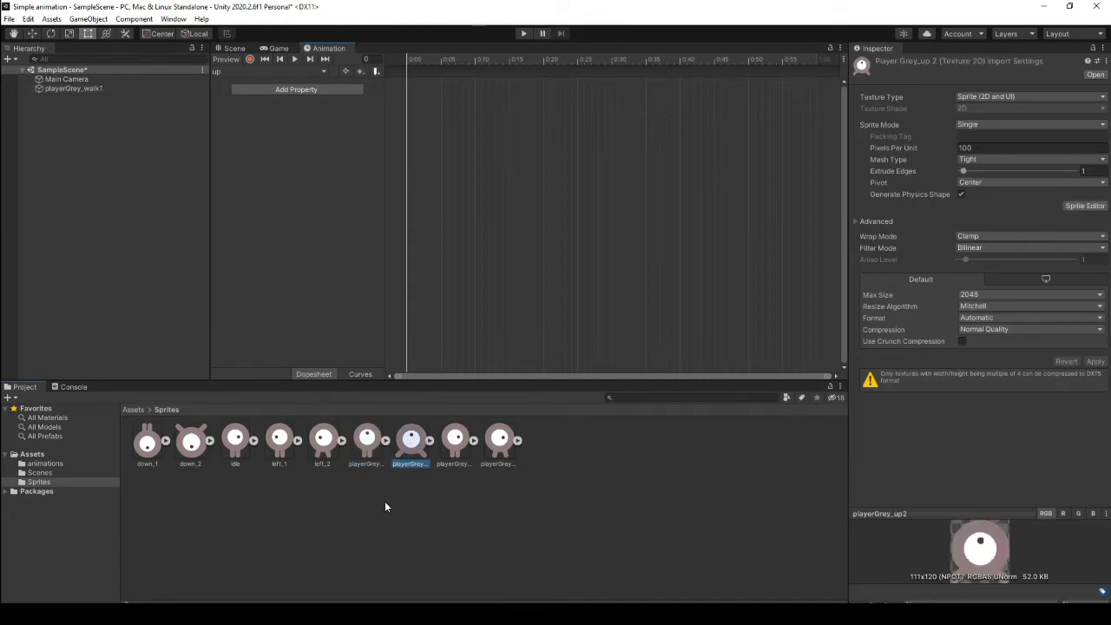
pyautogui.click(385, 504)
pyautogui.moveTo(365, 439); pyautogui.dragTo(405, 86)
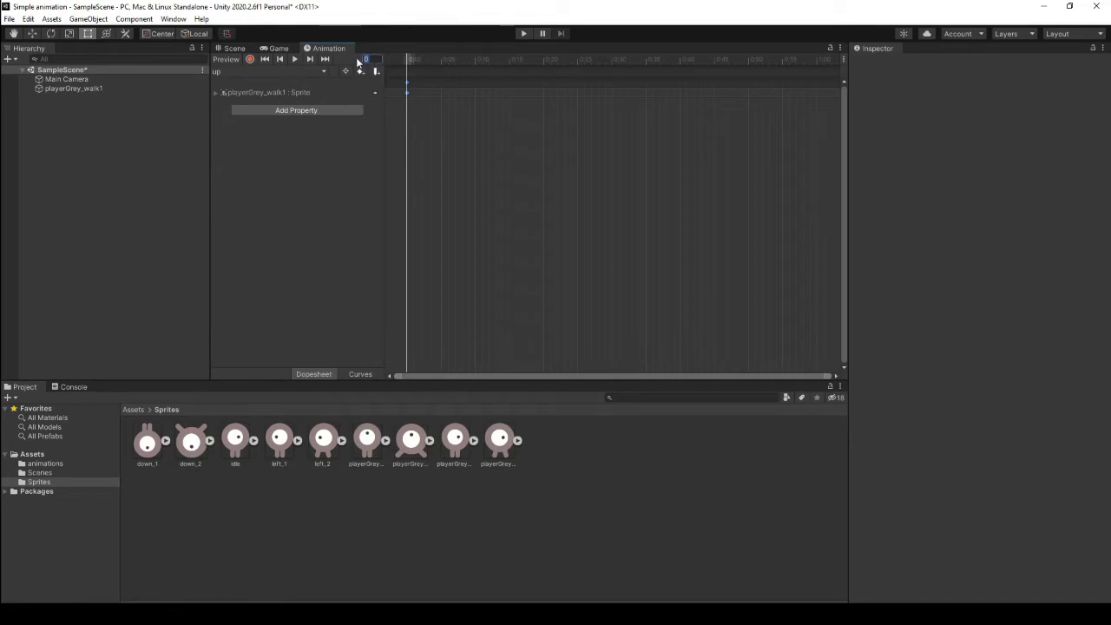
pyautogui.write('12')
pyautogui.press('Return')
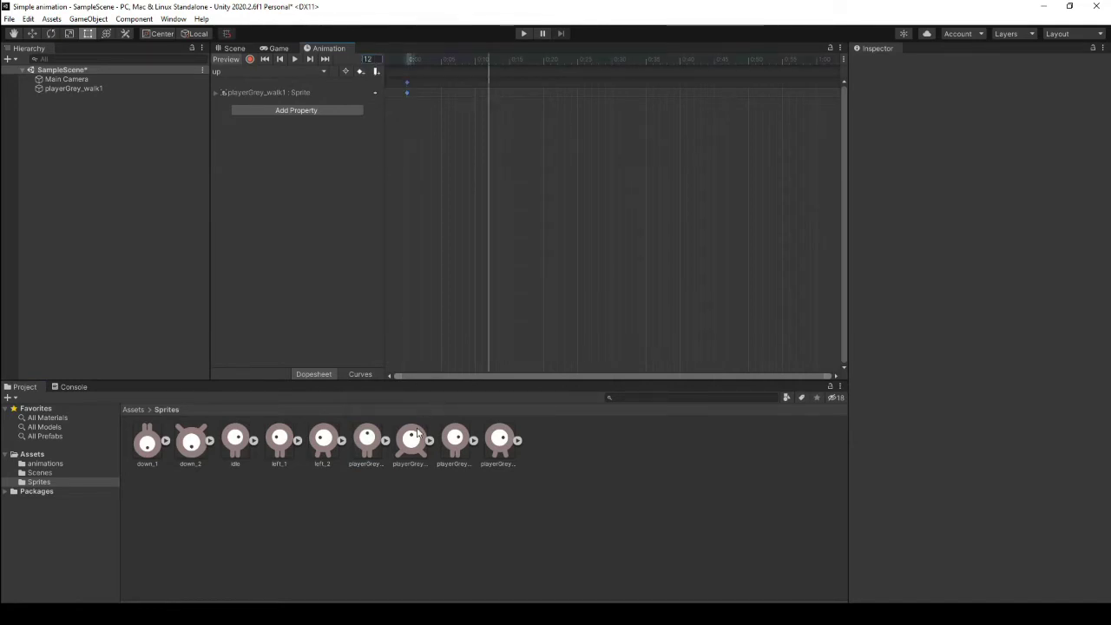
pyautogui.moveTo(412, 443); pyautogui.dragTo(488, 89)
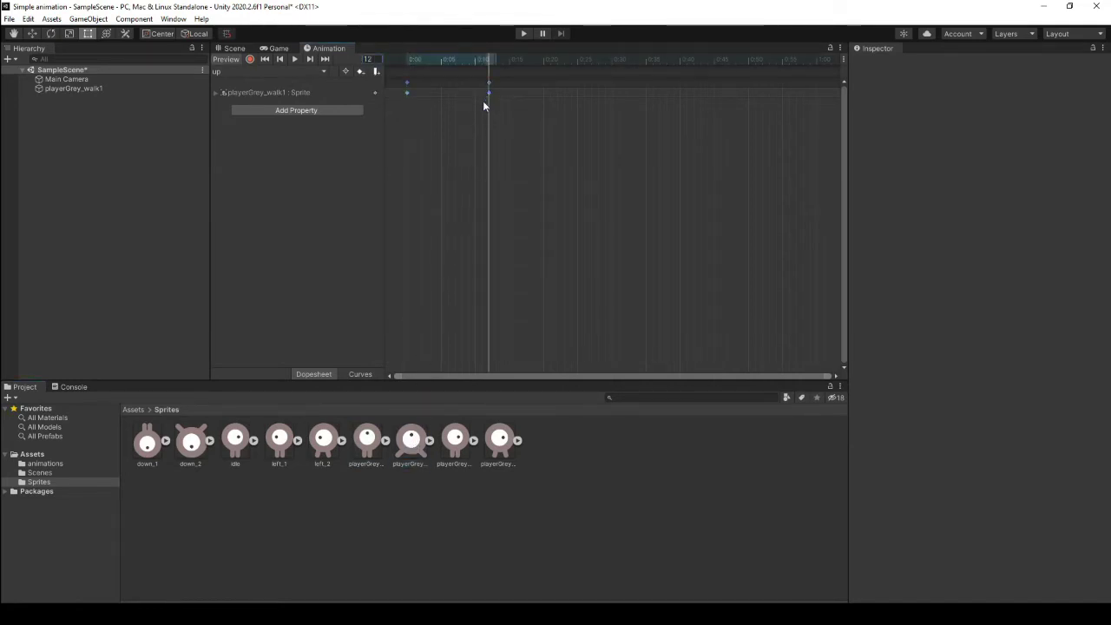
# - Create a 'down' clip for the player with down_1 at frame 0 and down_2 at frame 12
pyautogui.click(73, 89)
pyautogui.click(323, 71)
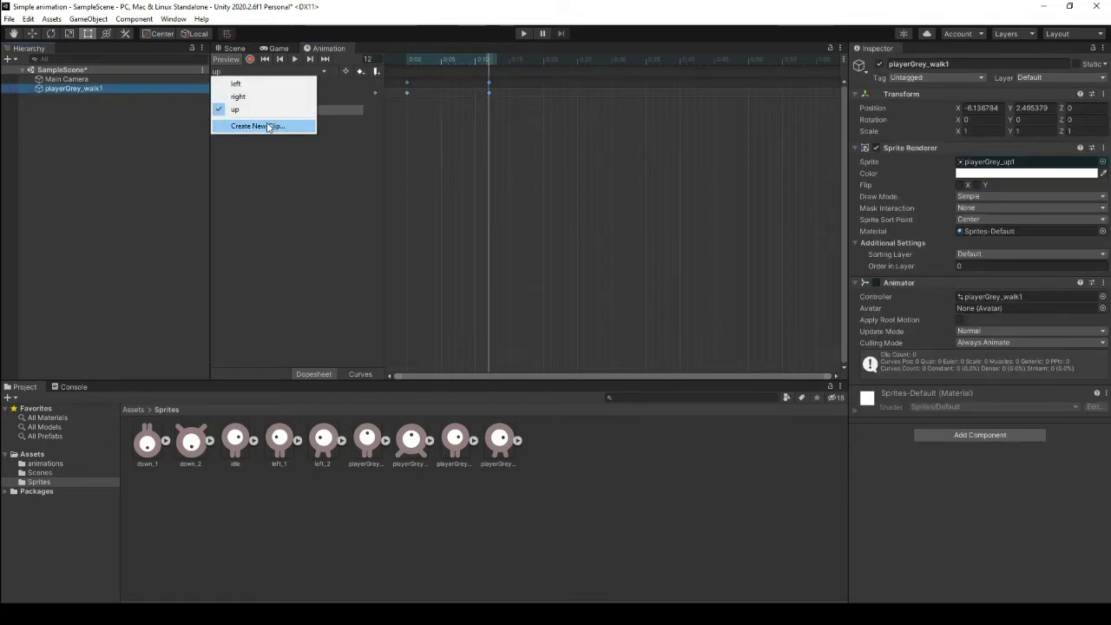
pyautogui.click(269, 126)
pyautogui.write('down')
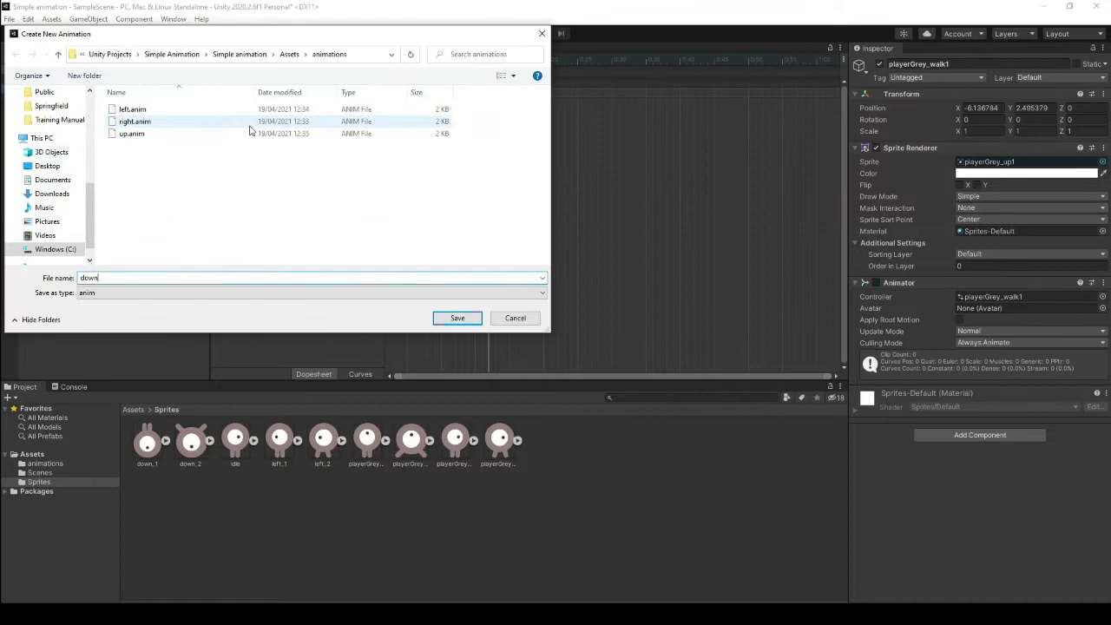
pyautogui.press('Return')
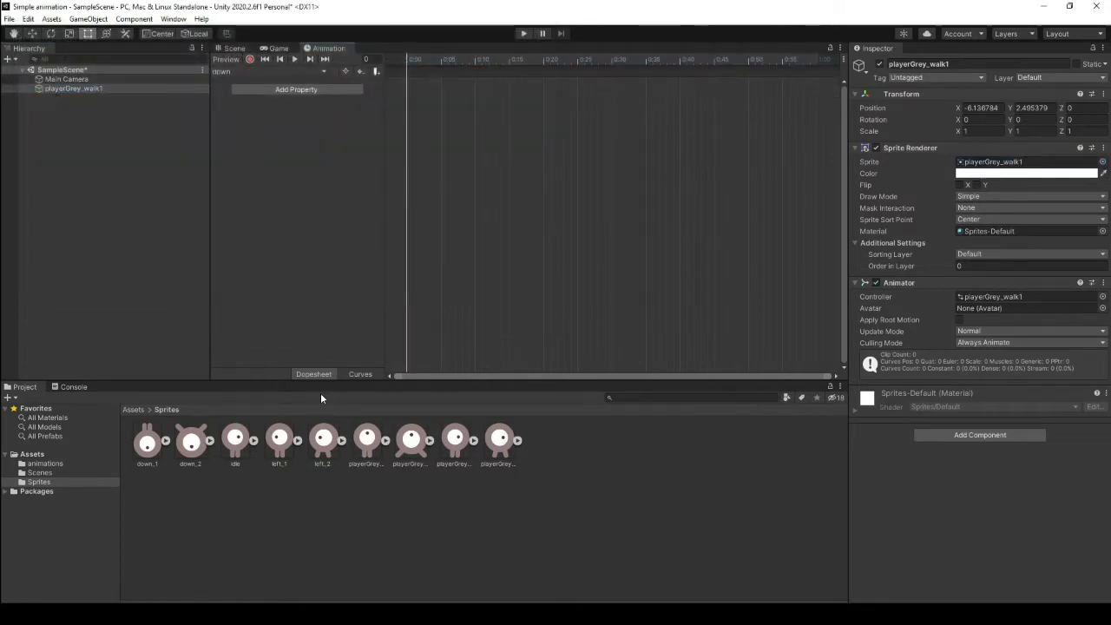
pyautogui.moveTo(144, 444); pyautogui.dragTo(407, 77)
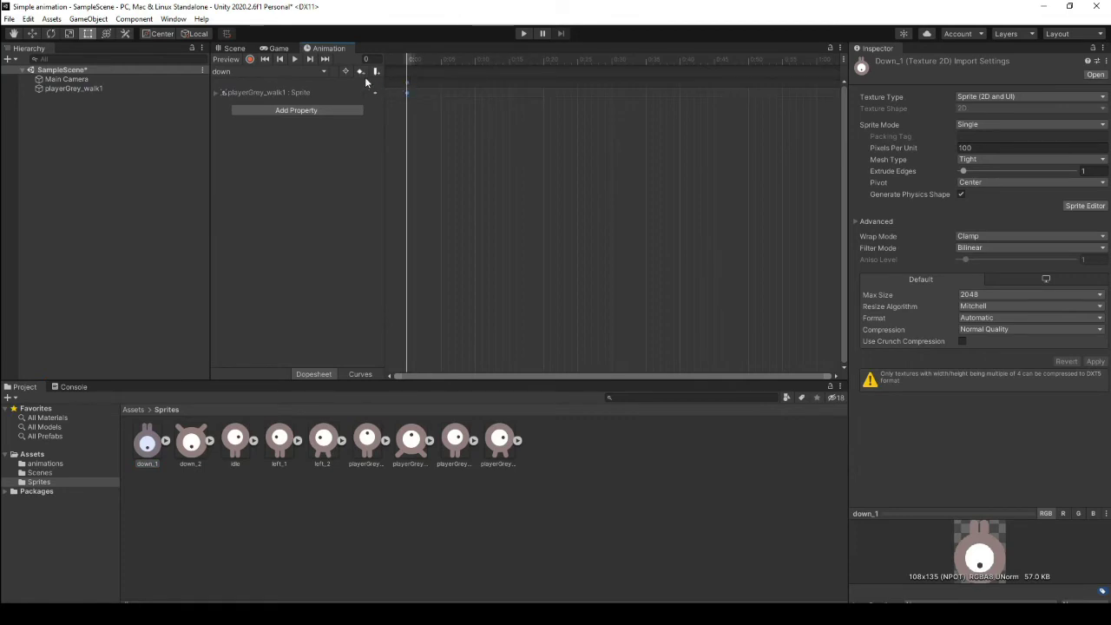
pyautogui.write('12')
pyautogui.press('Return')
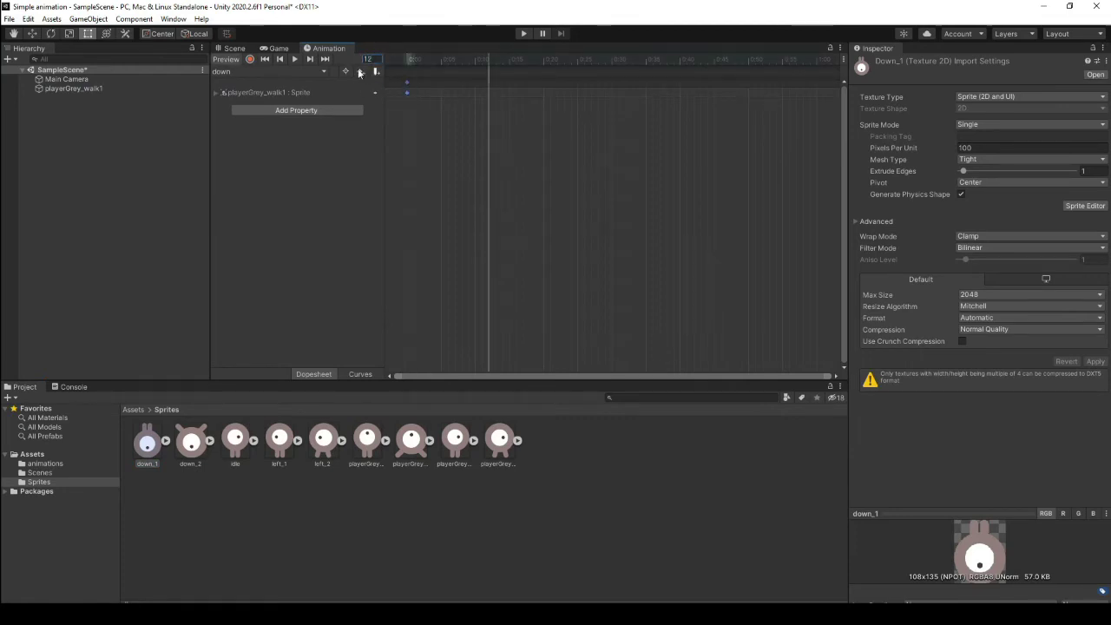
pyautogui.moveTo(190, 444); pyautogui.dragTo(489, 87)
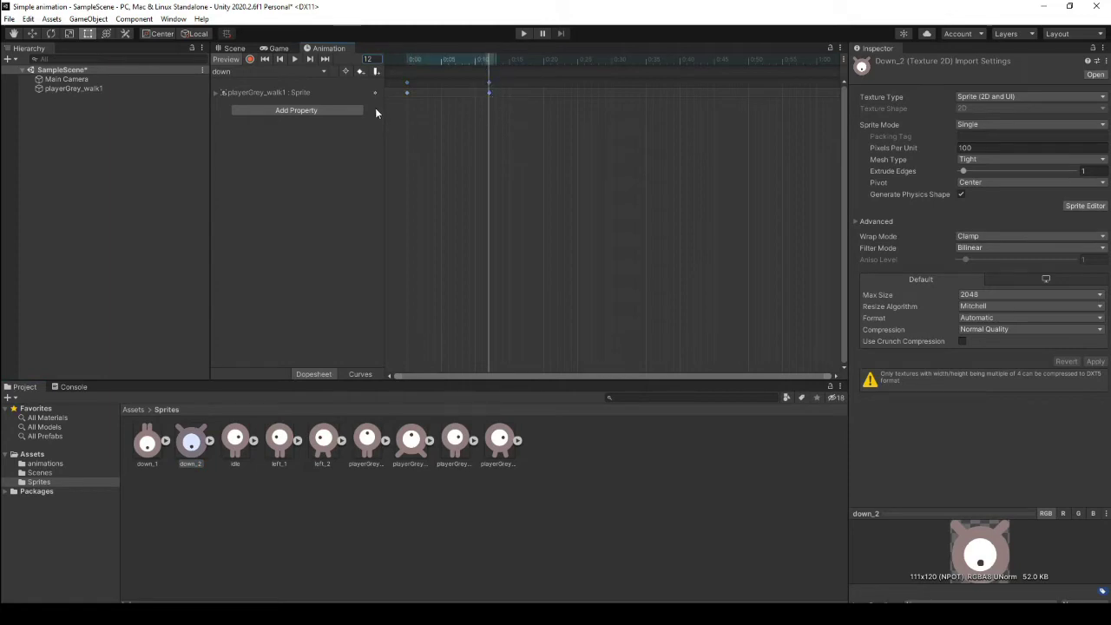
# - Create an 'idle' clip holding the idle sprite at 0:00, then show the animations folder
pyautogui.click(323, 72)
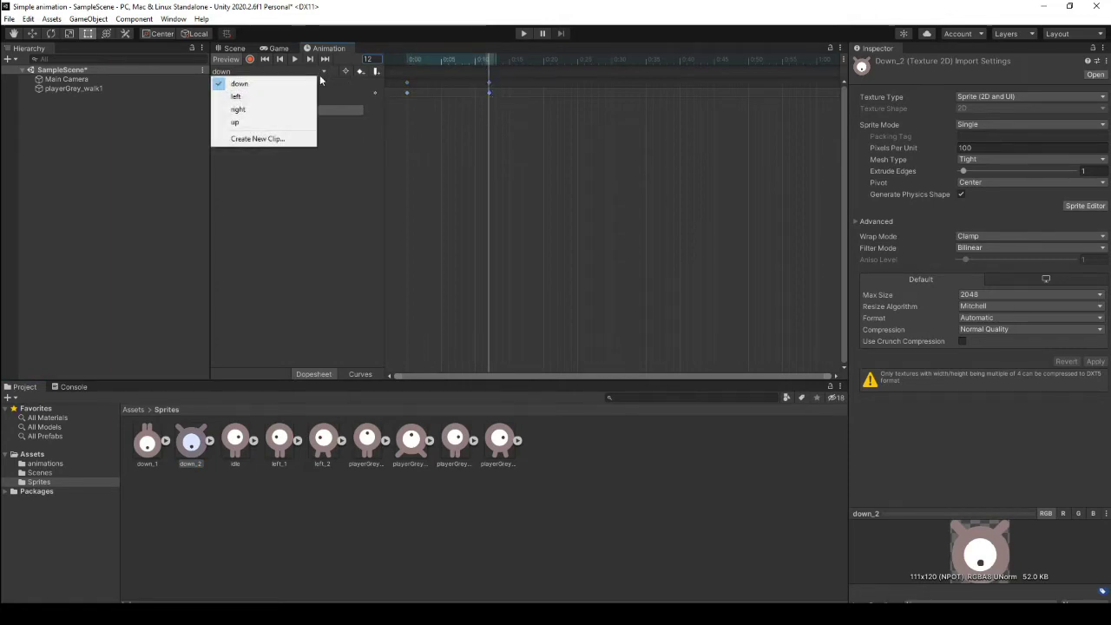
pyautogui.click(256, 139)
pyautogui.write('idle')
pyautogui.press('Return')
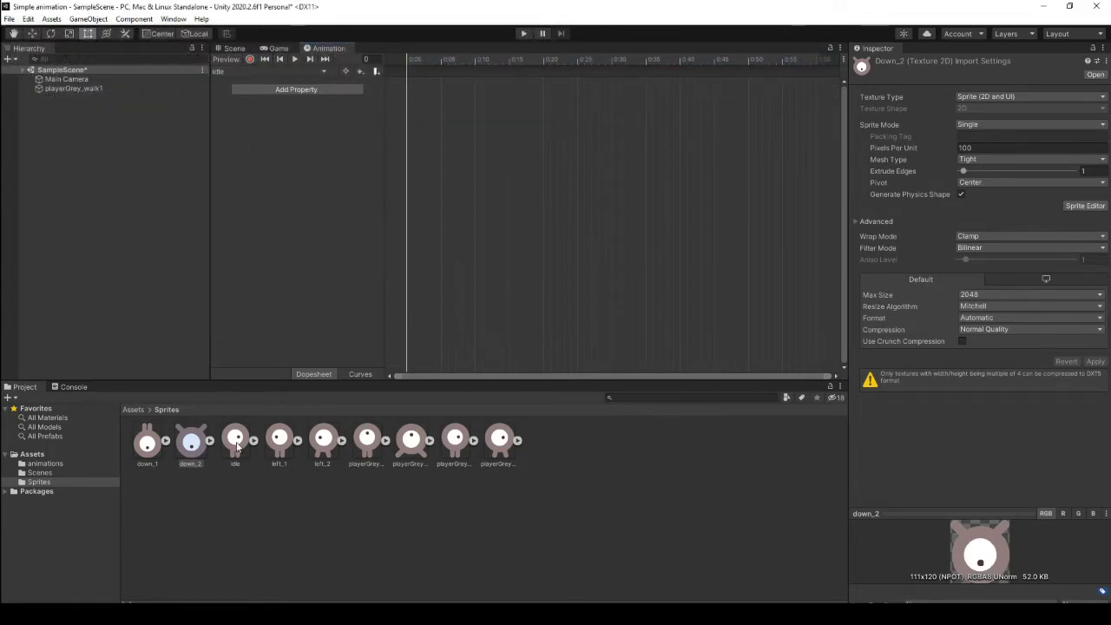
pyautogui.moveTo(237, 445); pyautogui.dragTo(406, 87)
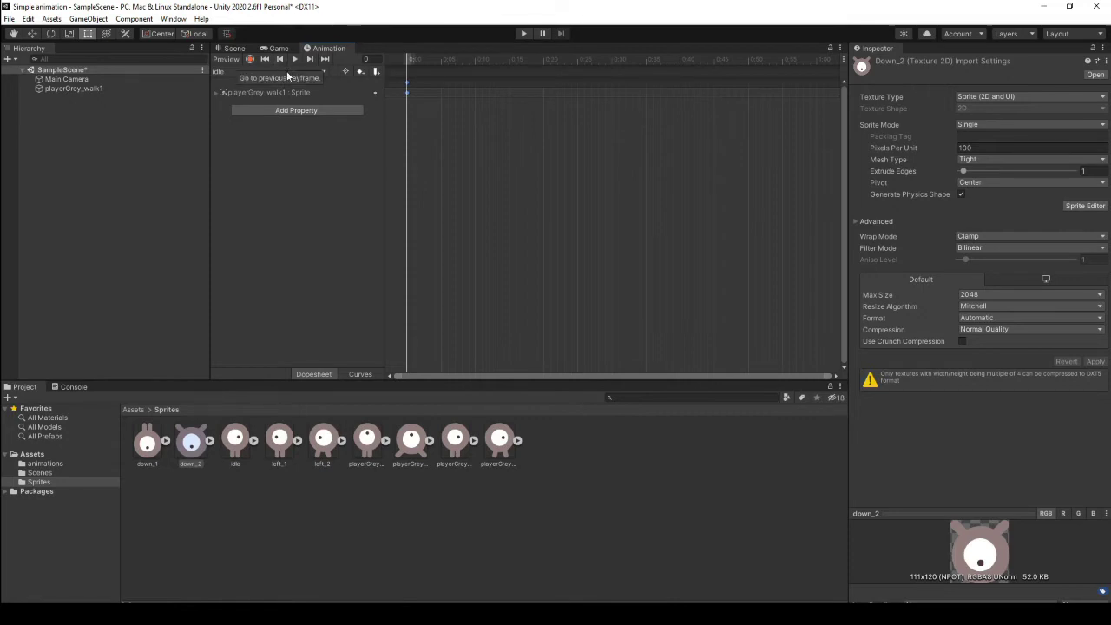
pyautogui.click(45, 465)
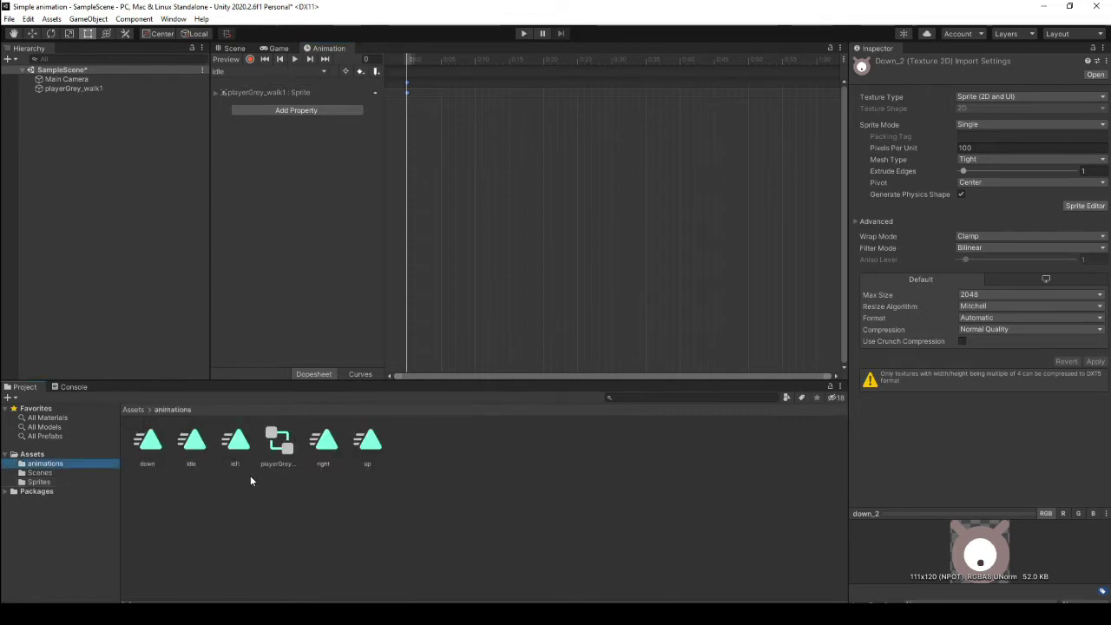
# - Open the playerGrey_walk1 controller and lay out left, right, up and down states around a central idle, Exit nearby
pyautogui.doubleClick(283, 441)
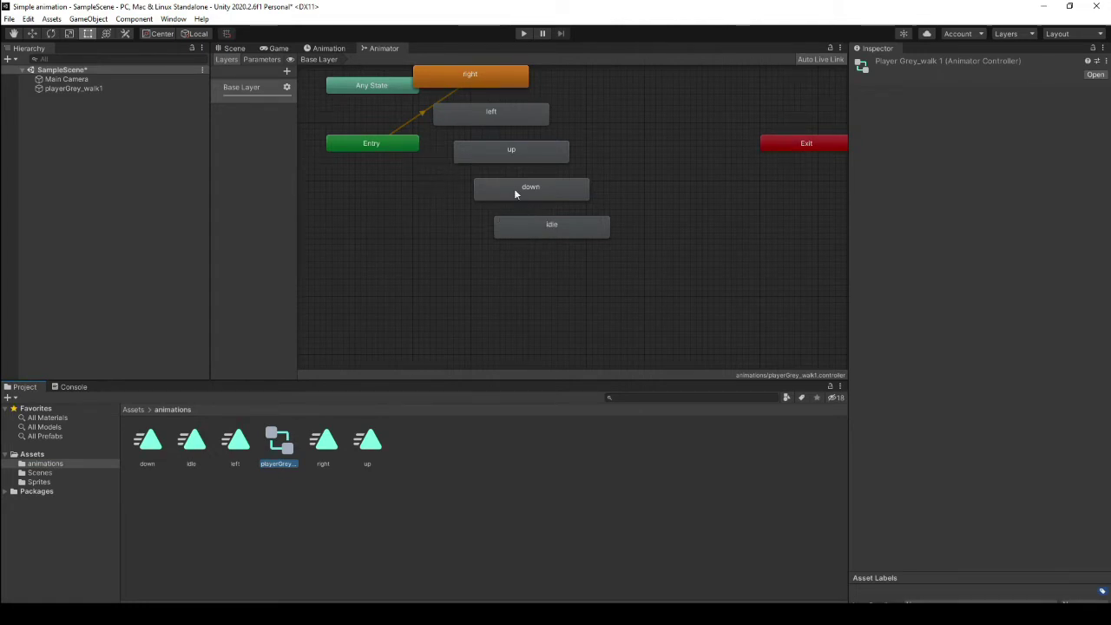
pyautogui.moveTo(492, 116); pyautogui.dragTo(387, 223)
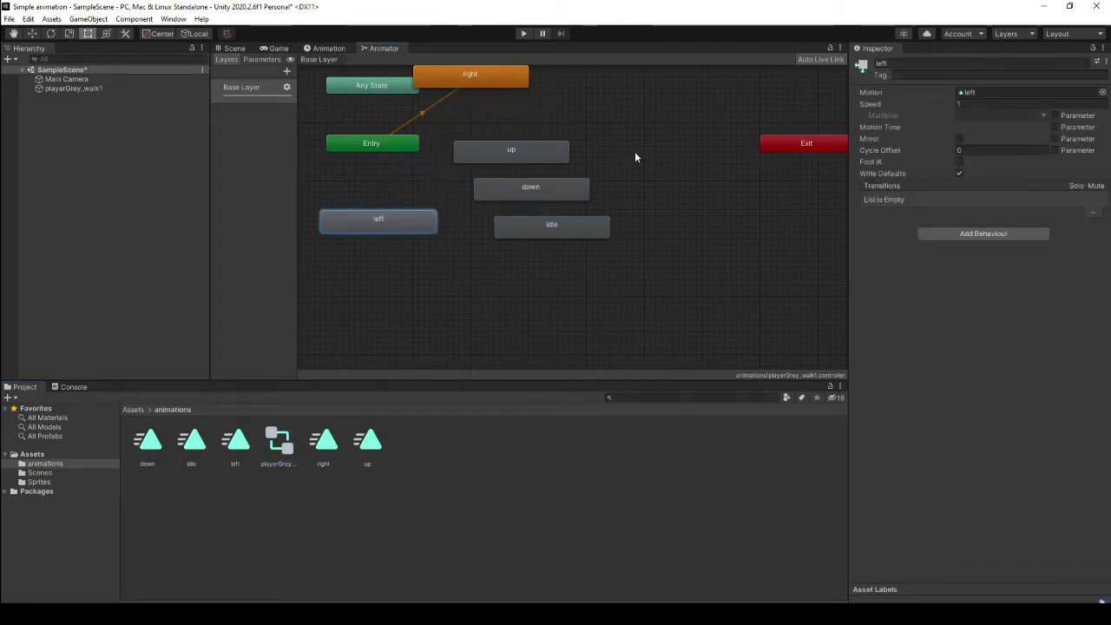
pyautogui.moveTo(486, 79); pyautogui.dragTo(722, 227)
pyautogui.moveTo(512, 152); pyautogui.dragTo(540, 128)
pyautogui.moveTo(529, 192); pyautogui.dragTo(550, 316)
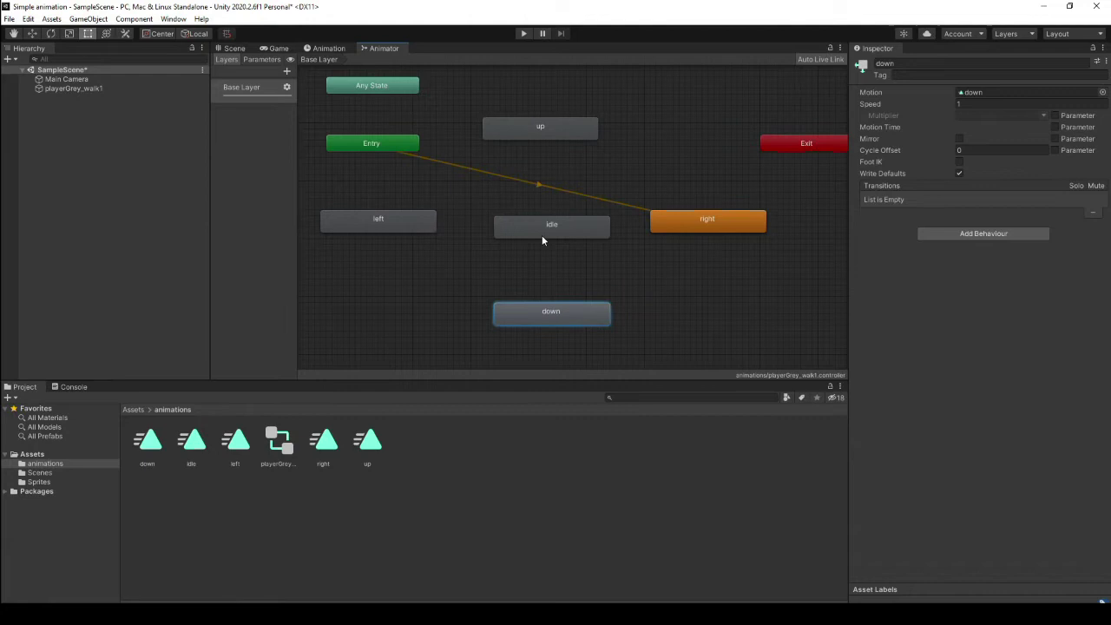
pyautogui.moveTo(542, 235)
pyautogui.mouseDown()
pyautogui.moveTo(530, 240)
pyautogui.moveTo(533, 225)
pyautogui.mouseUp()
pyautogui.moveTo(540, 315); pyautogui.dragTo(556, 287)
pyautogui.moveTo(769, 148); pyautogui.dragTo(699, 134)
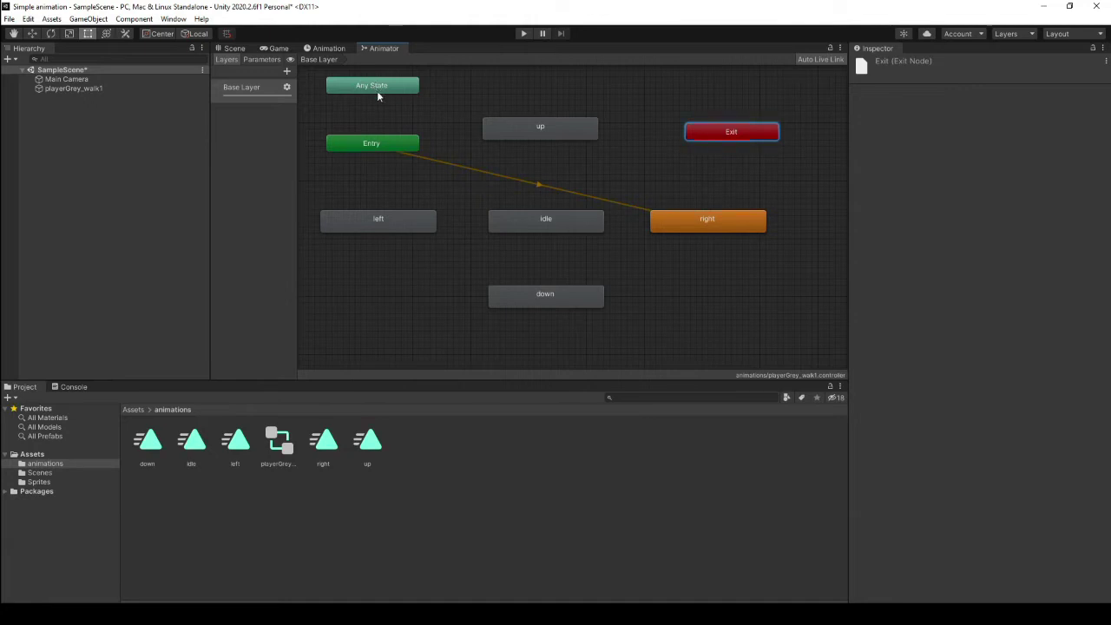
# - Set the idle state as the Layer Default State so Entry leads to idle
pyautogui.rightClick(538, 185)
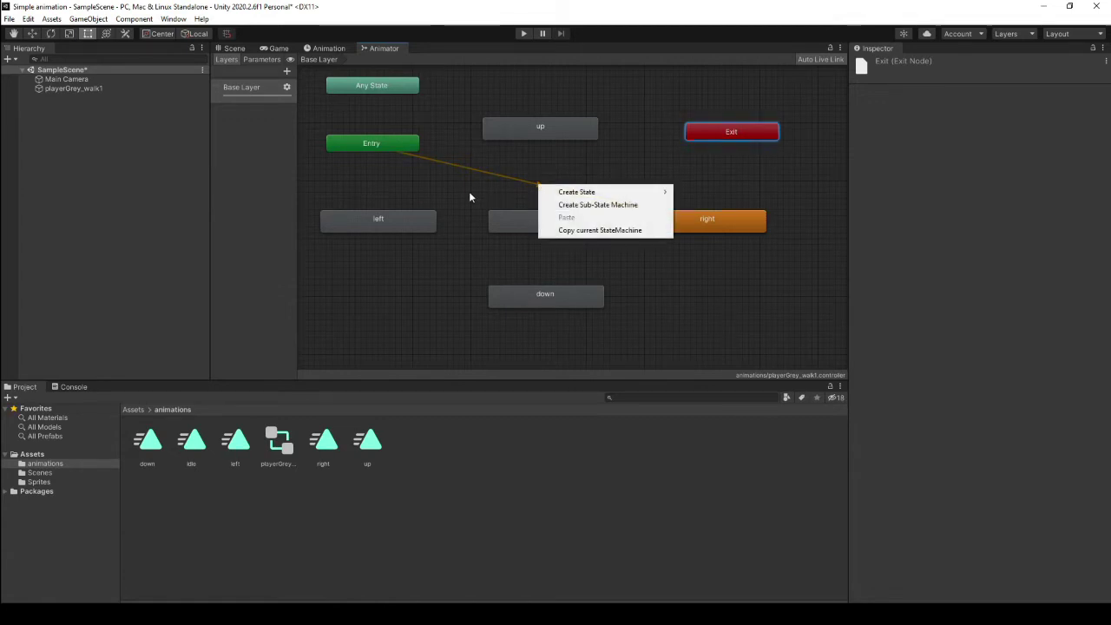
pyautogui.click(517, 219)
pyautogui.rightClick(519, 225)
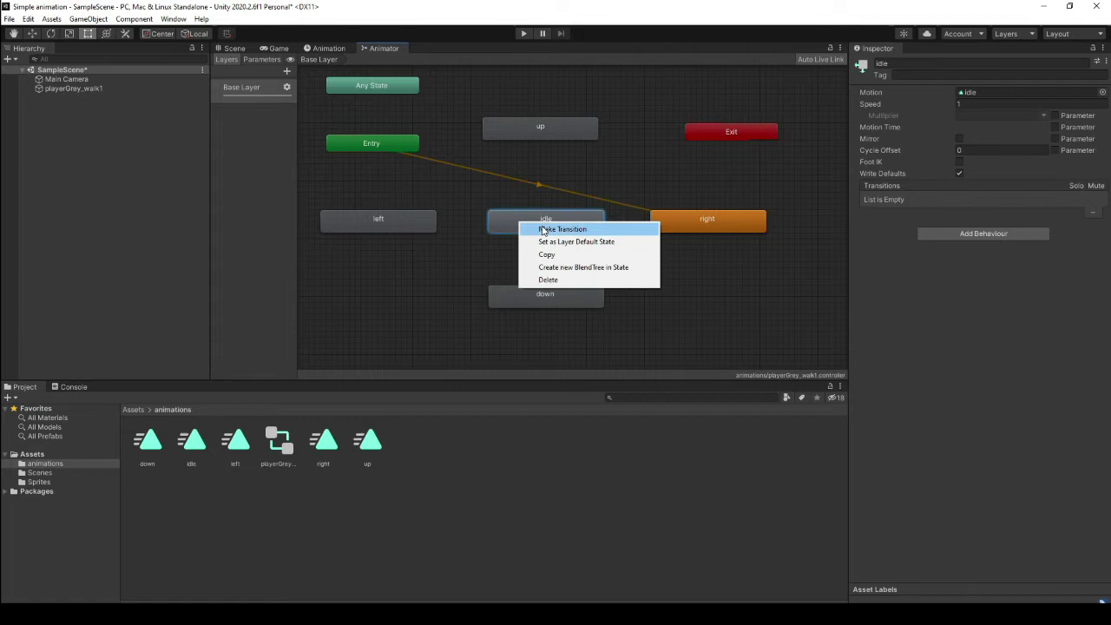
pyautogui.click(560, 242)
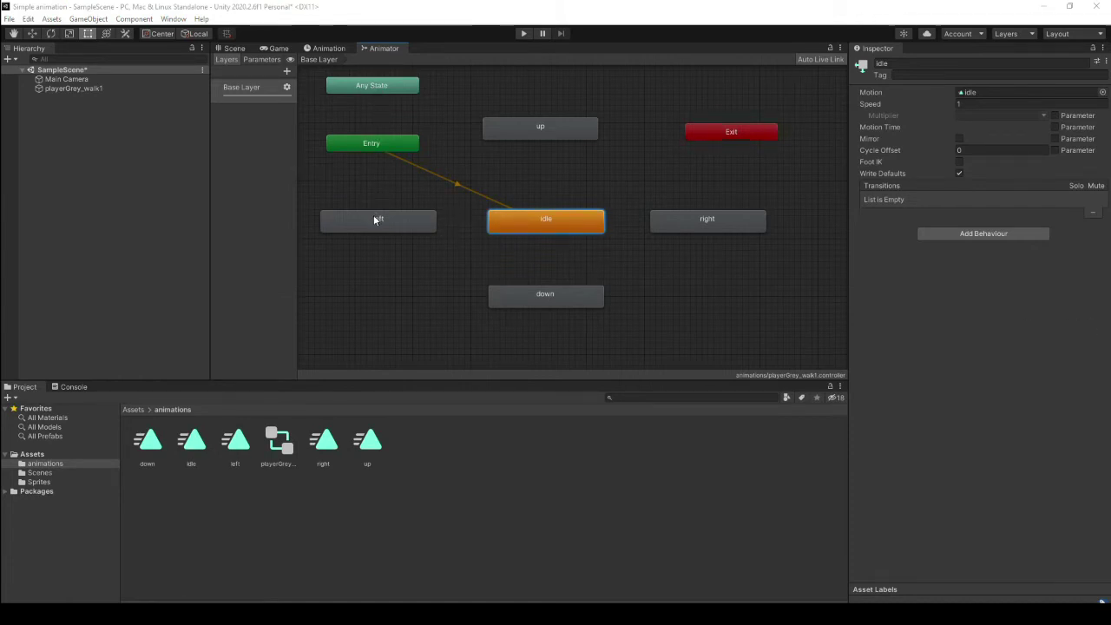
# - Make a transition from Any State to the left state and select the new arrow
pyautogui.click(367, 88)
pyautogui.rightClick(364, 88)
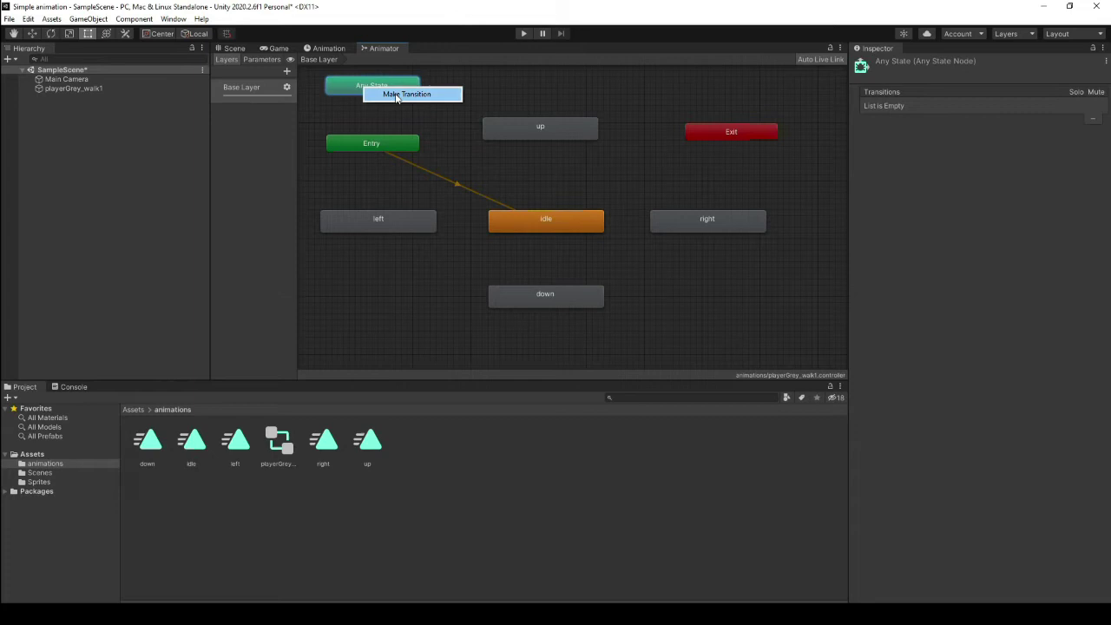
pyautogui.click(406, 94)
pyautogui.click(372, 213)
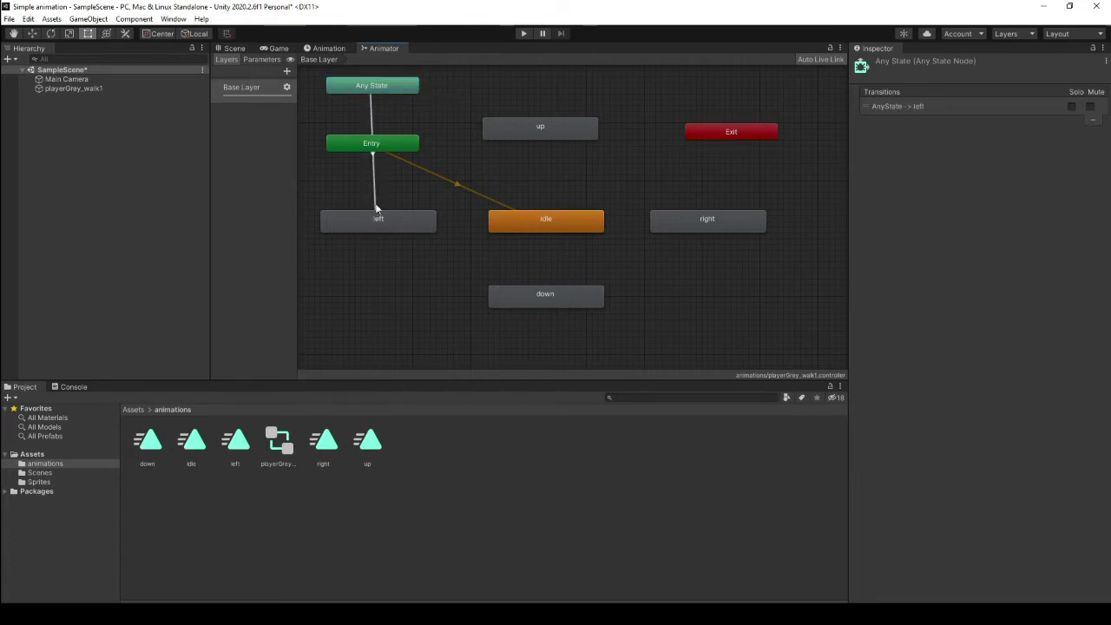
pyautogui.click(372, 120)
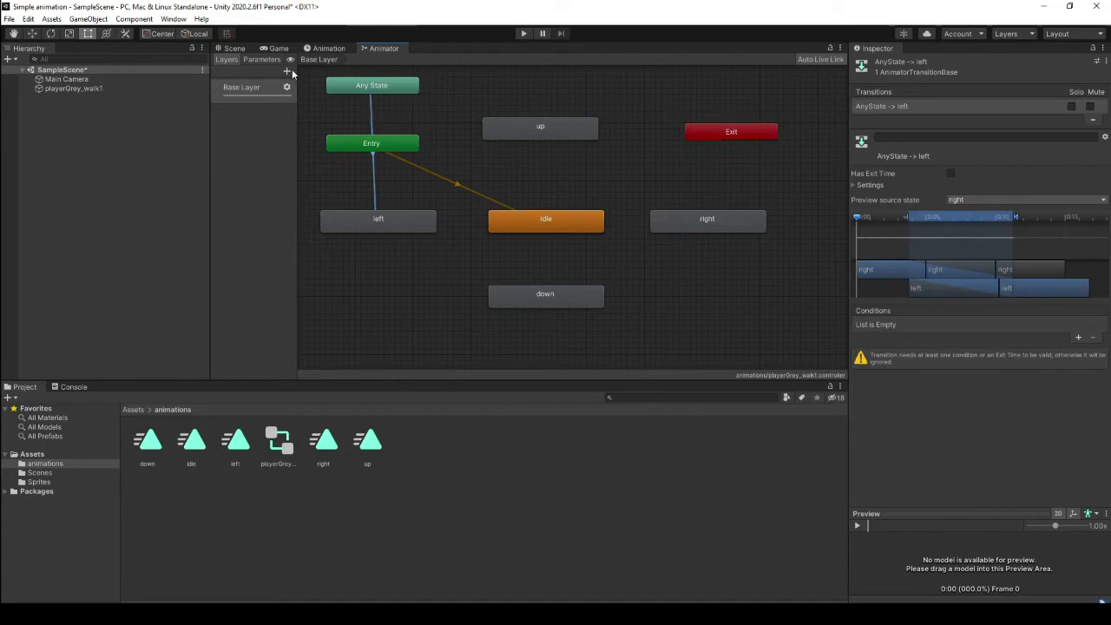
# - Add Float parameters 'horizontal' and 'vertical' in the Animator's Parameters list, both at 0.0
pyautogui.click(262, 59)
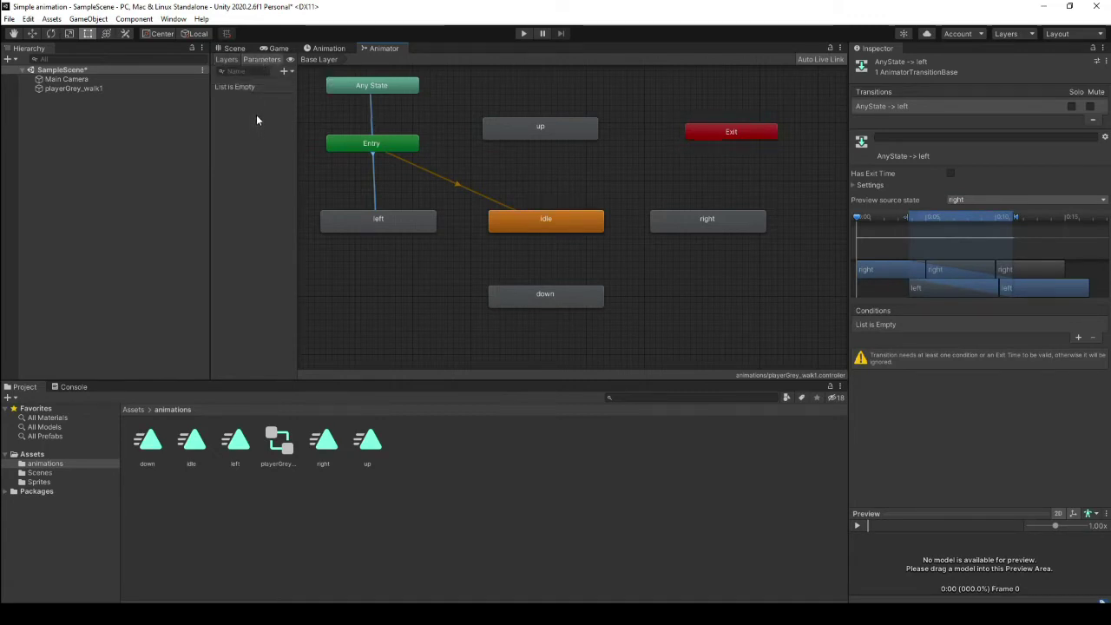
pyautogui.click(284, 71)
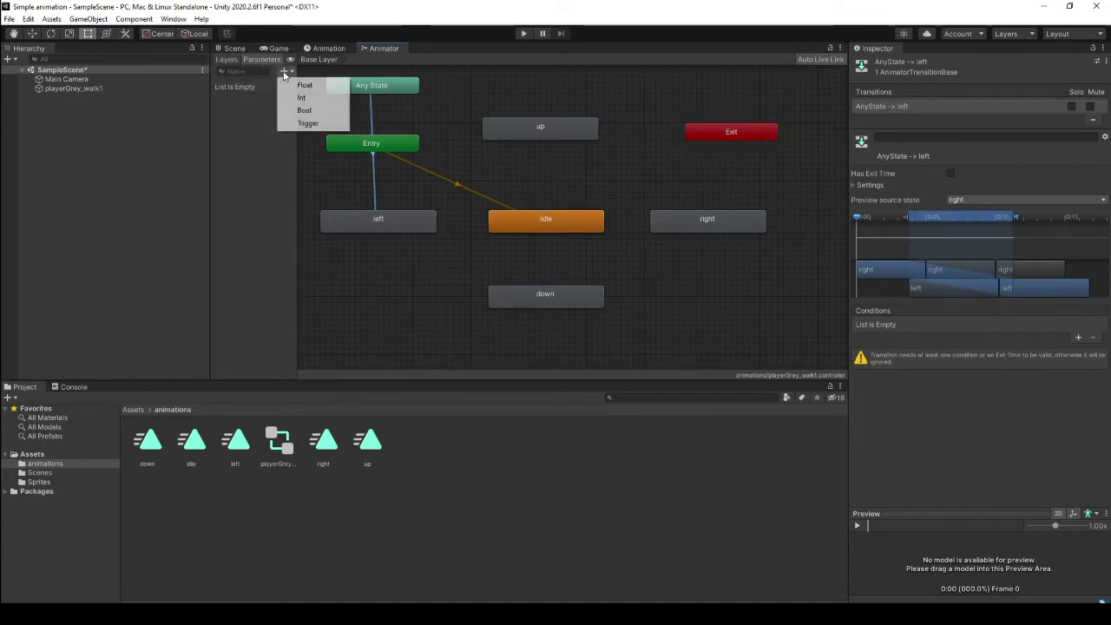
pyautogui.click(304, 85)
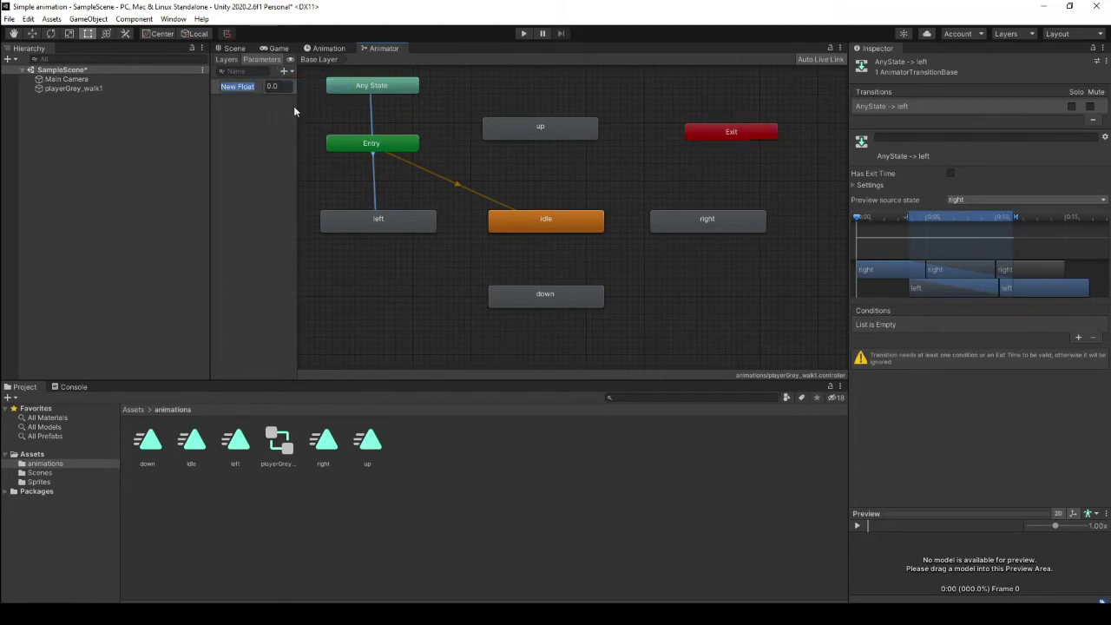
pyautogui.write('horizontal')
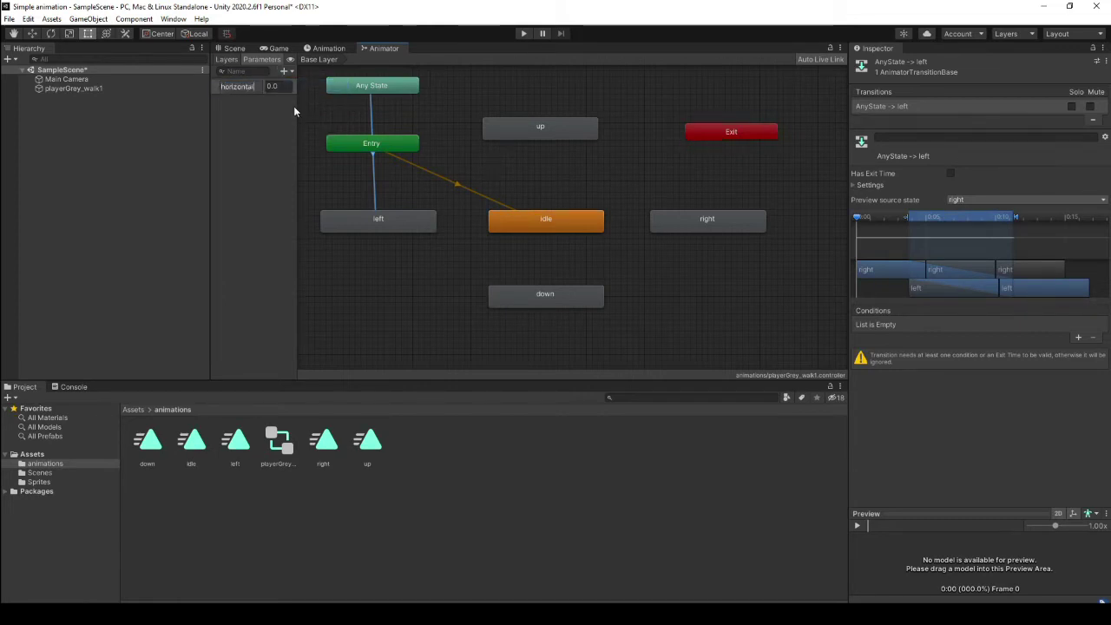
pyautogui.press('Return')
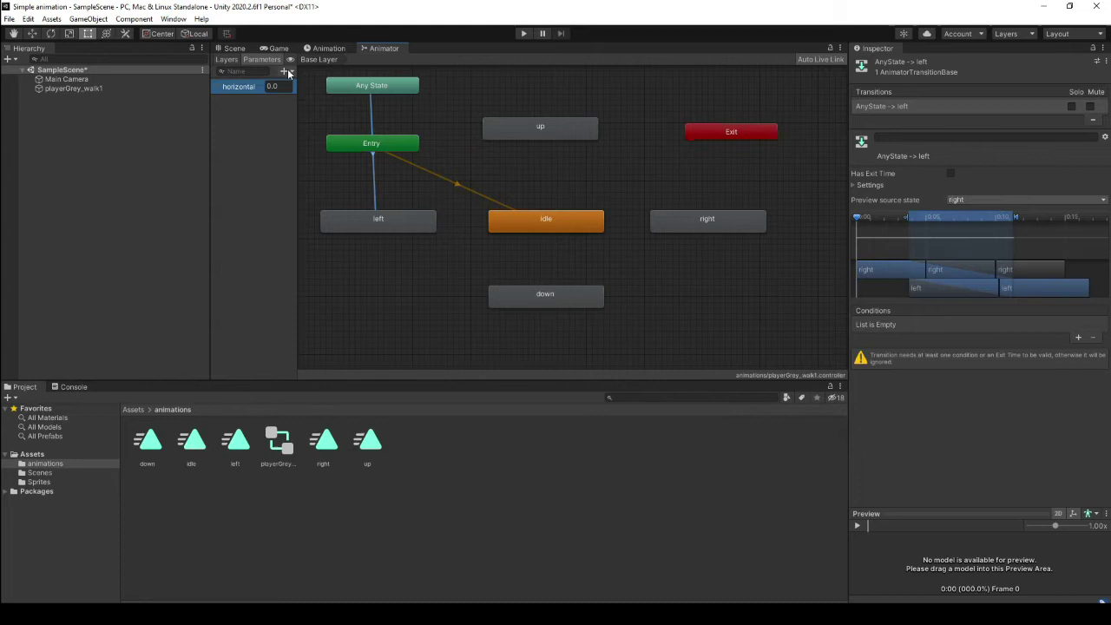
pyautogui.click(288, 73)
pyautogui.click(304, 82)
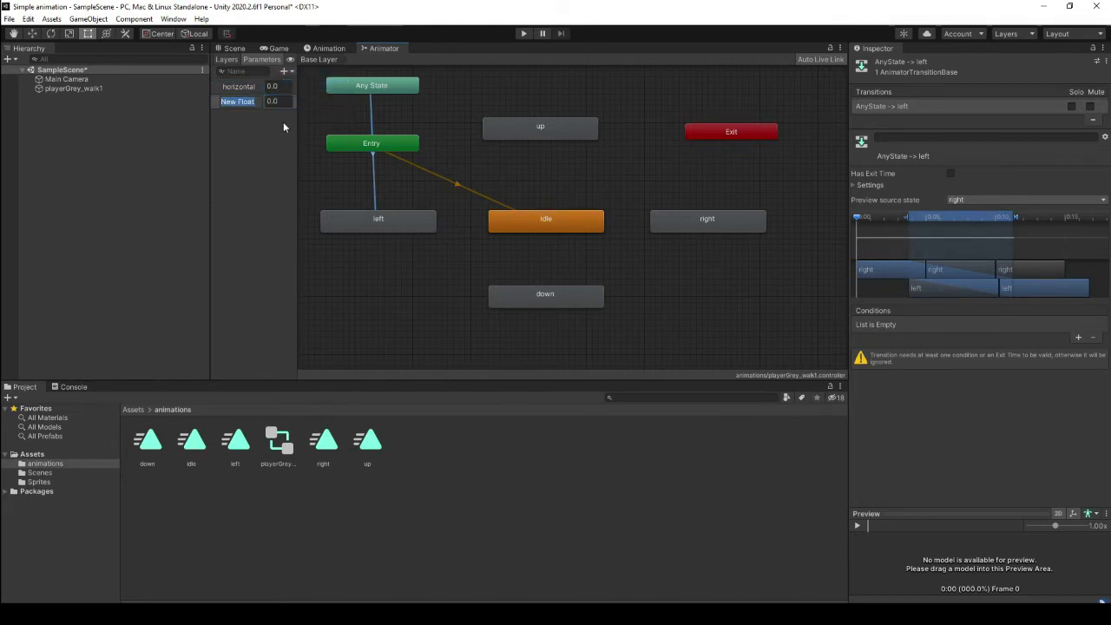
pyautogui.write('vertical')
pyautogui.press('Return')
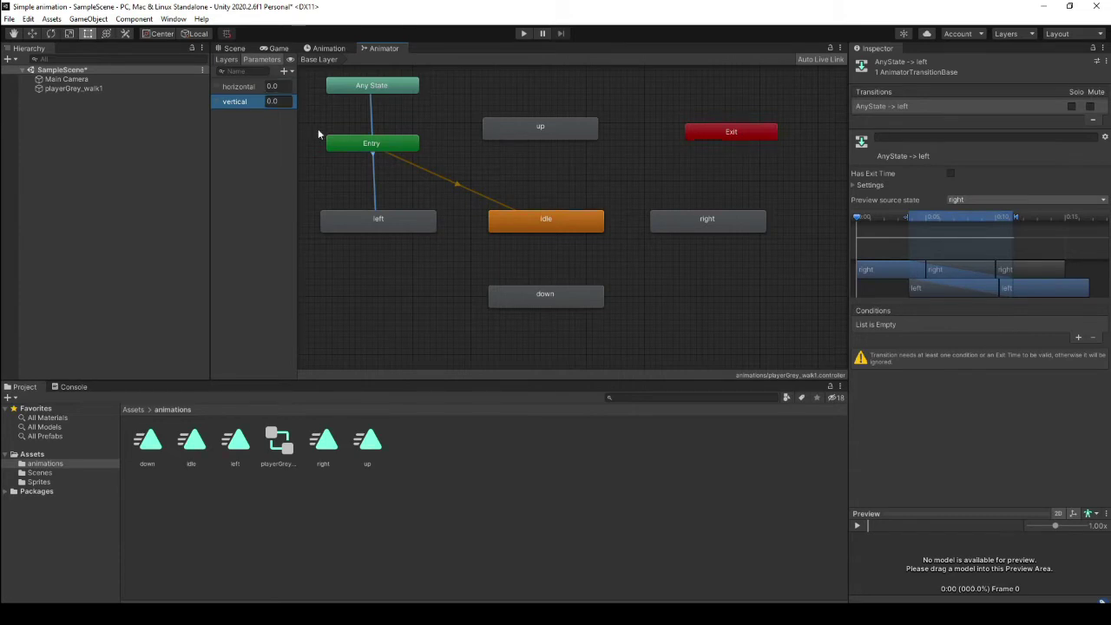
# - Add the condition horizontal Less 0 to the Any State → left transition
pyautogui.click(370, 106)
pyautogui.click(1078, 337)
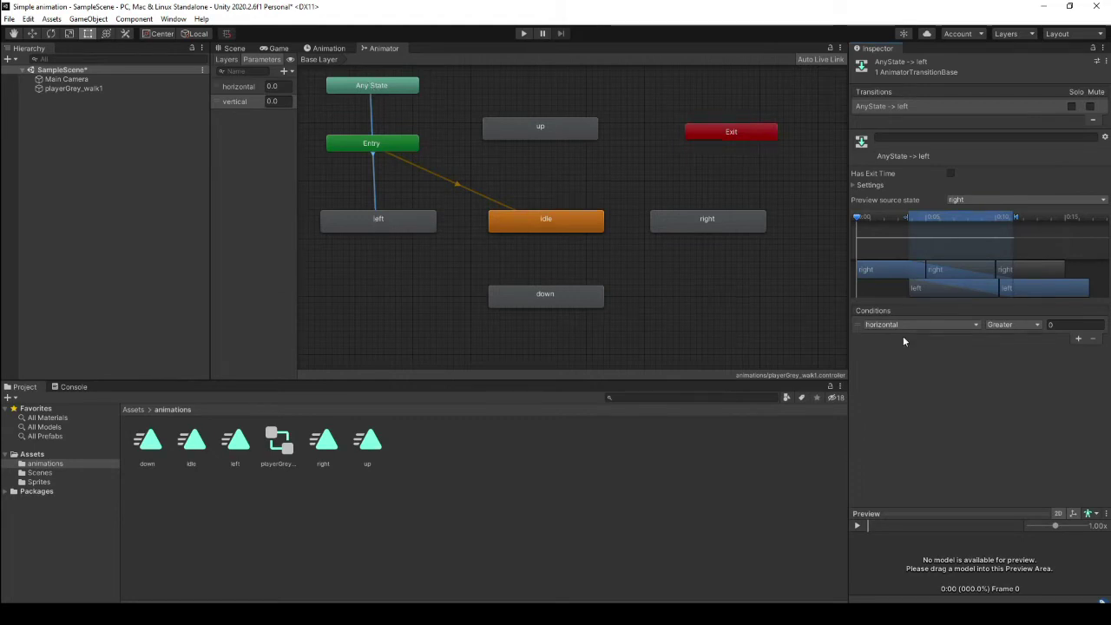
pyautogui.click(1038, 326)
pyautogui.click(1017, 349)
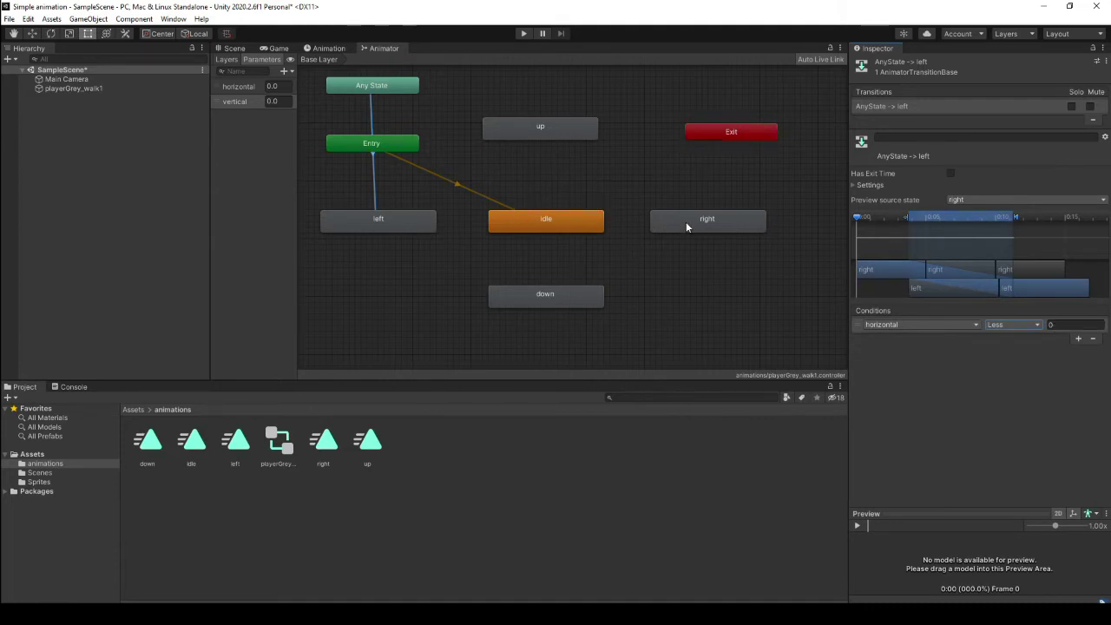
# - Make an Any State → right transition with the condition horizontal Greater 0
pyautogui.rightClick(383, 87)
pyautogui.click(431, 93)
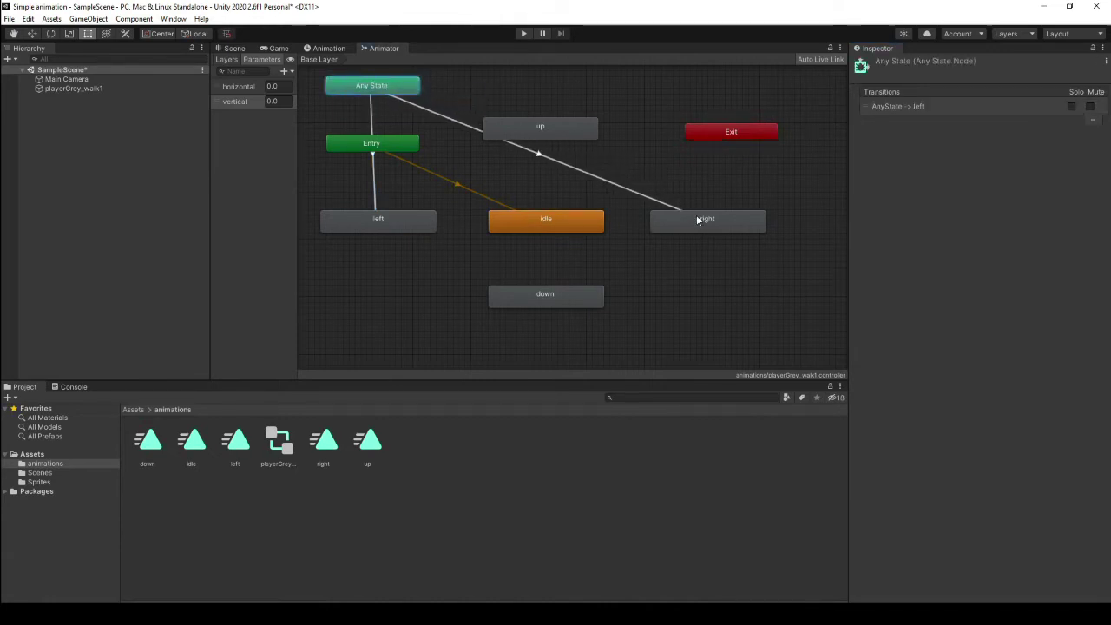
pyautogui.click(697, 220)
pyautogui.click(581, 173)
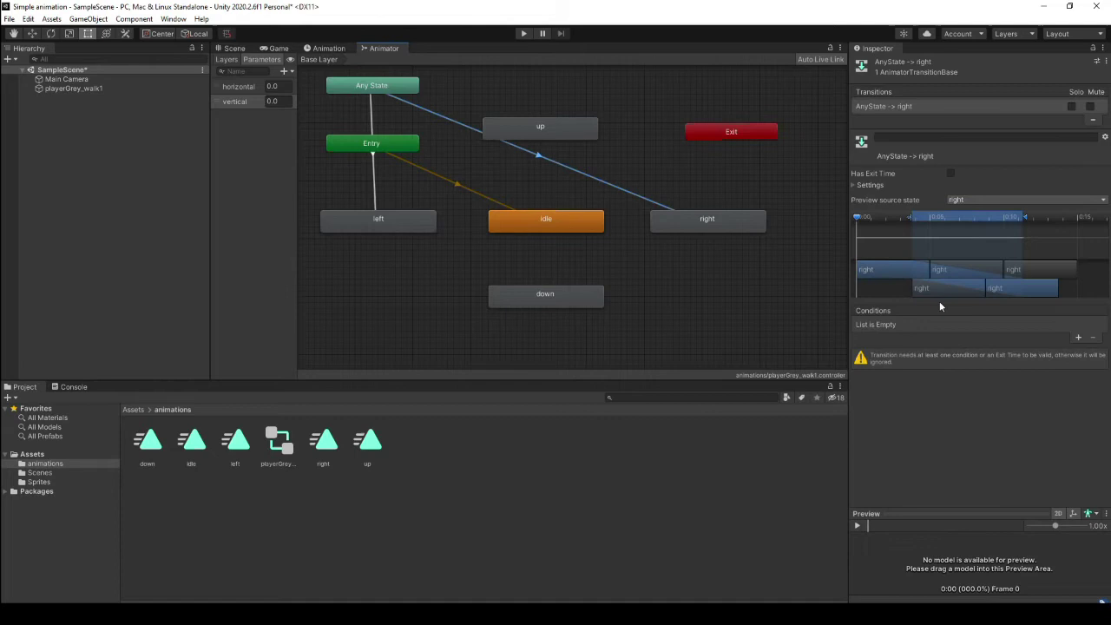
pyautogui.click(1078, 337)
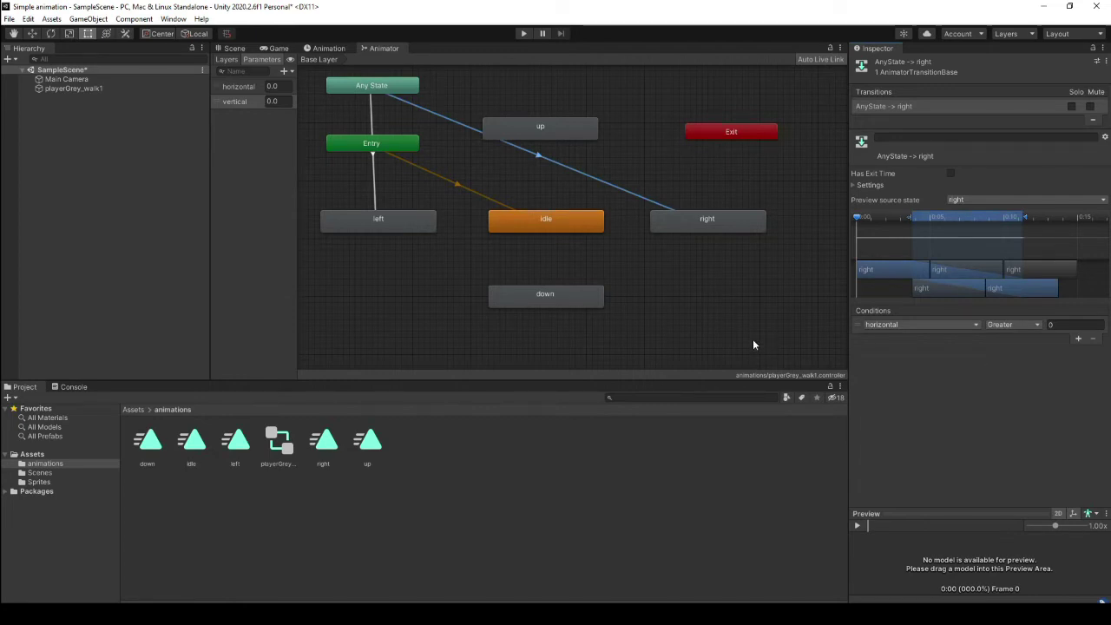
# - Make an Any State → up transition with the condition vertical Greater 0
pyautogui.rightClick(378, 90)
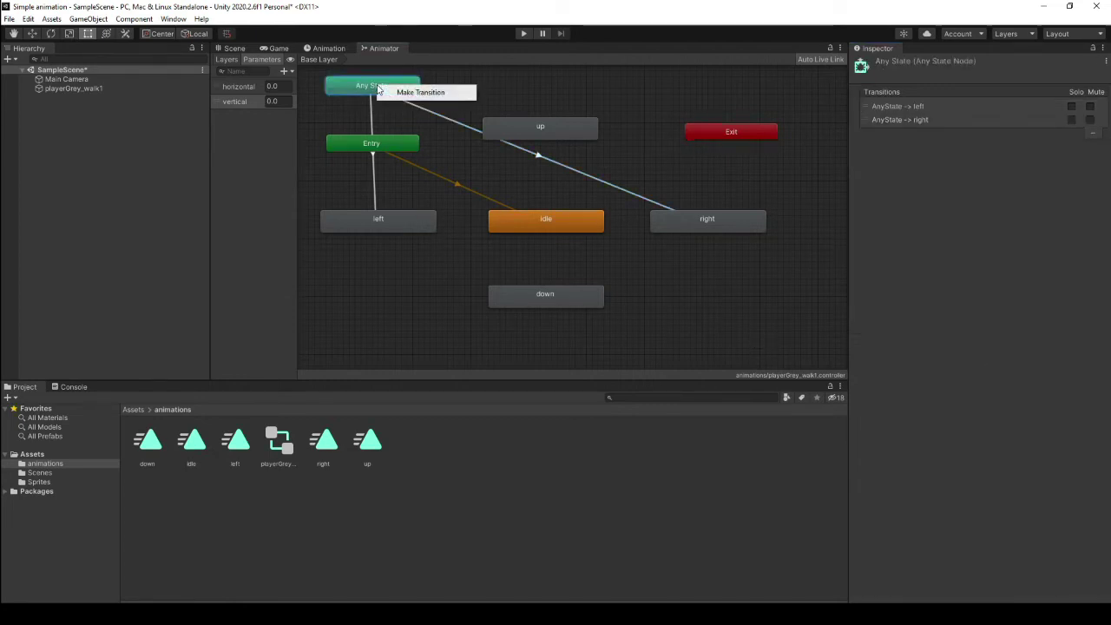
pyautogui.click(419, 92)
pyautogui.click(532, 131)
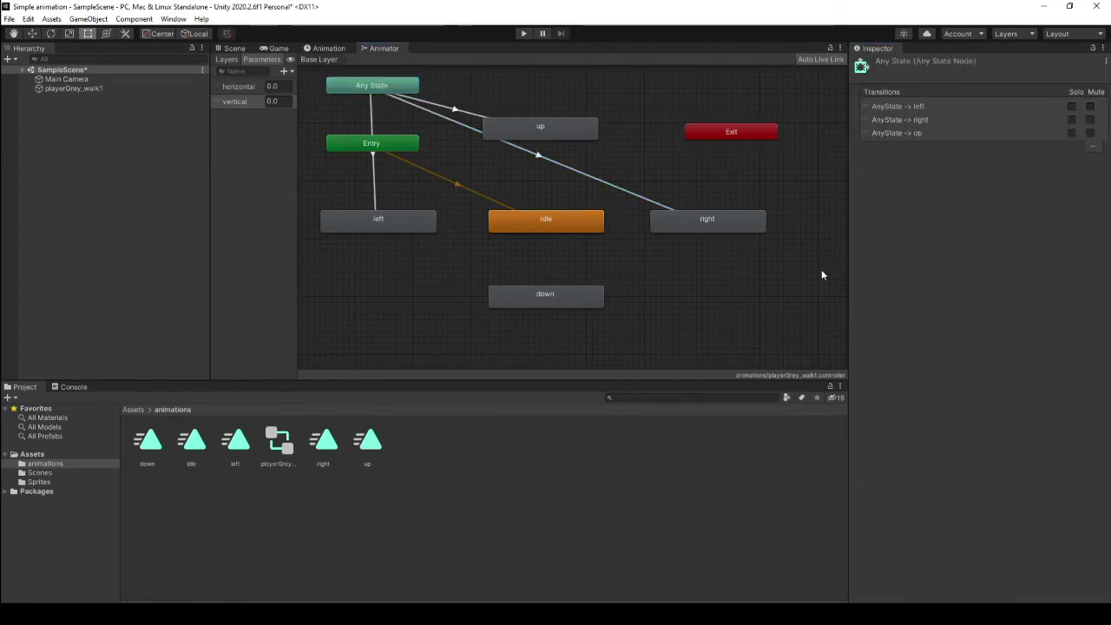
pyautogui.click(465, 108)
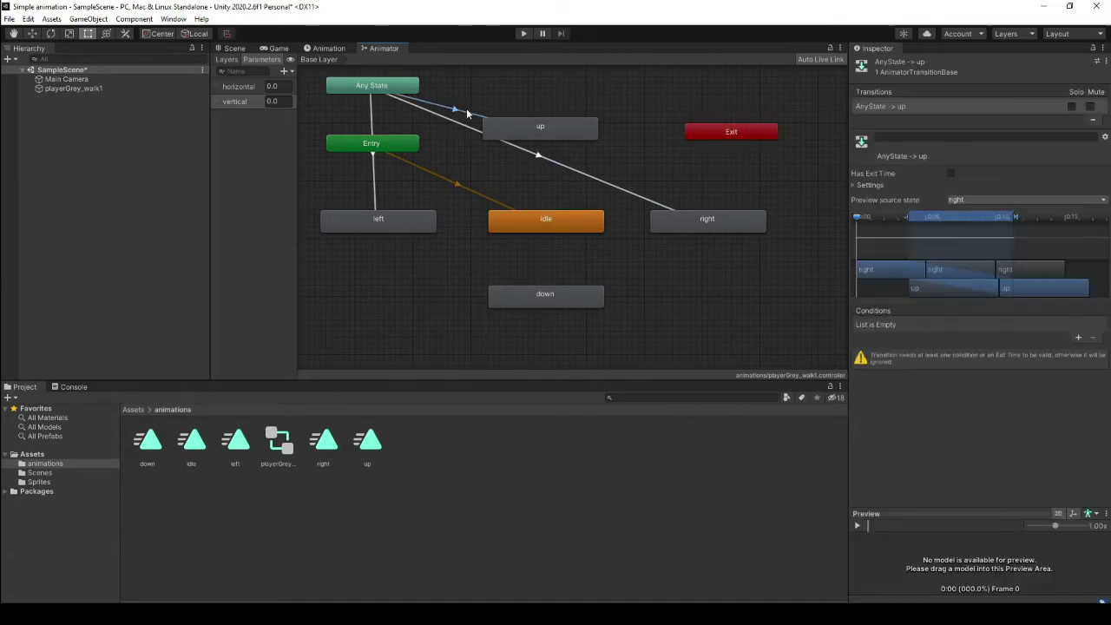
pyautogui.click(1078, 337)
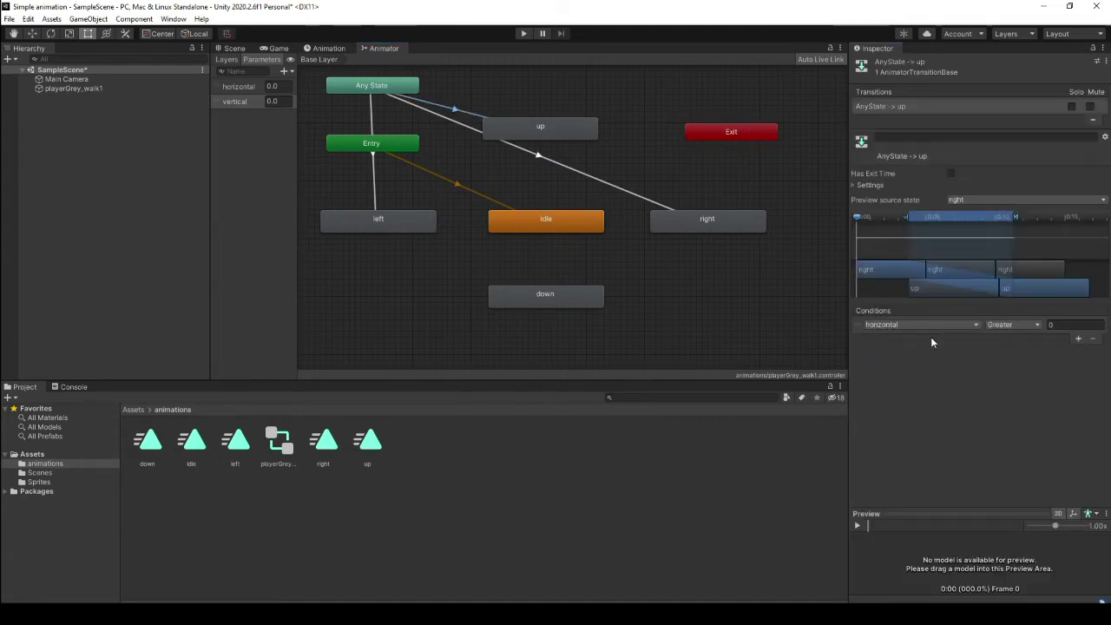
pyautogui.click(976, 323)
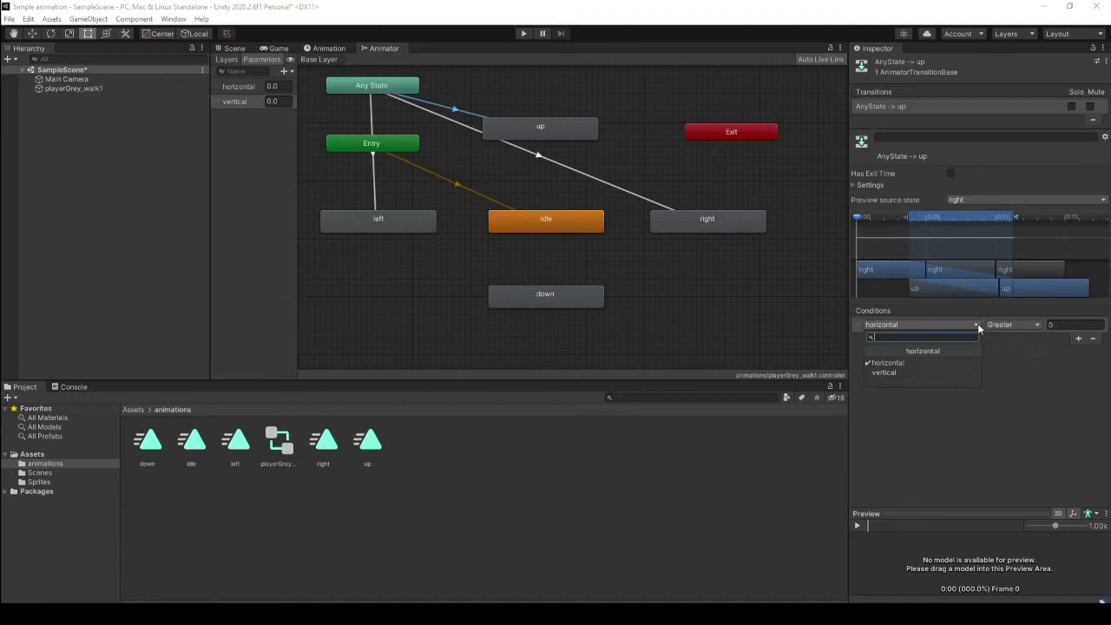
pyautogui.click(894, 372)
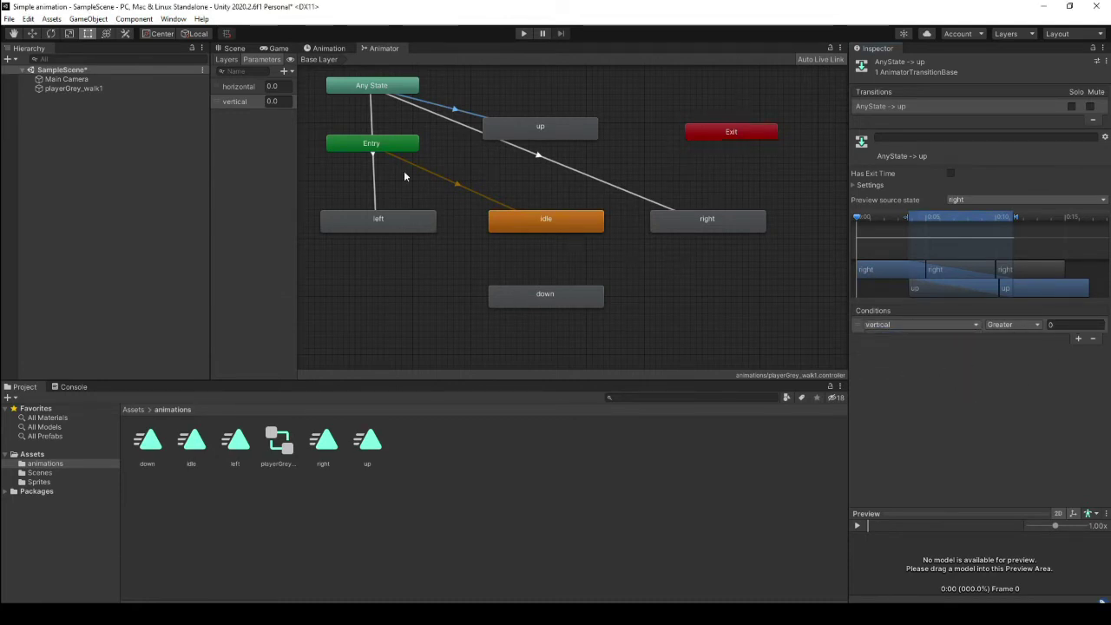
# - Make an Any State → down transition with the condition vertical Less 0
pyautogui.rightClick(366, 94)
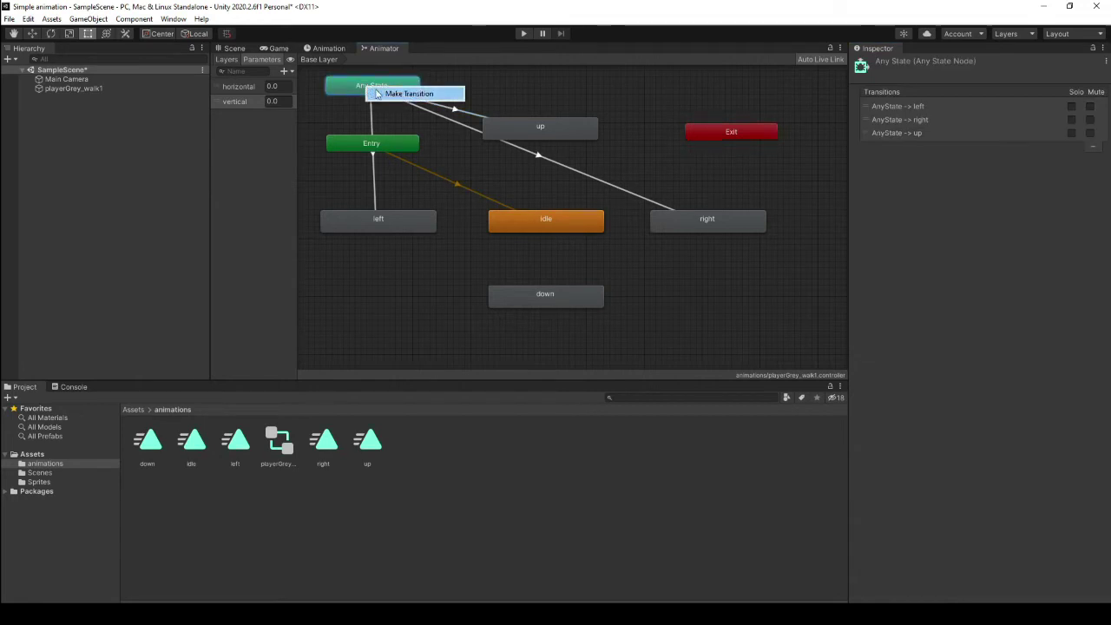
pyautogui.click(408, 92)
pyautogui.click(527, 293)
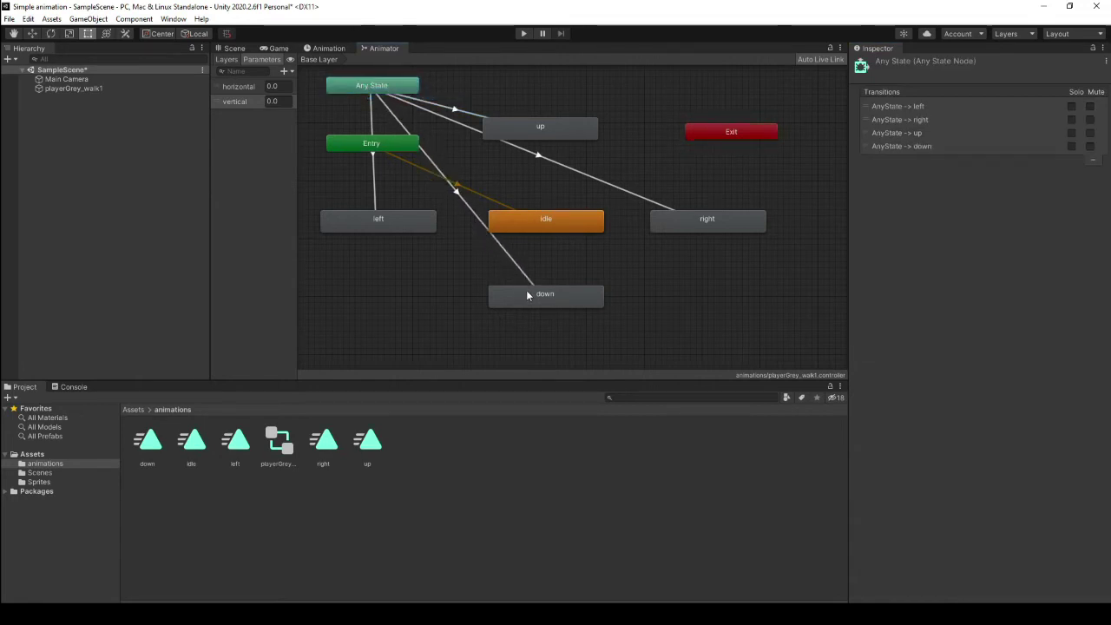
pyautogui.click(470, 208)
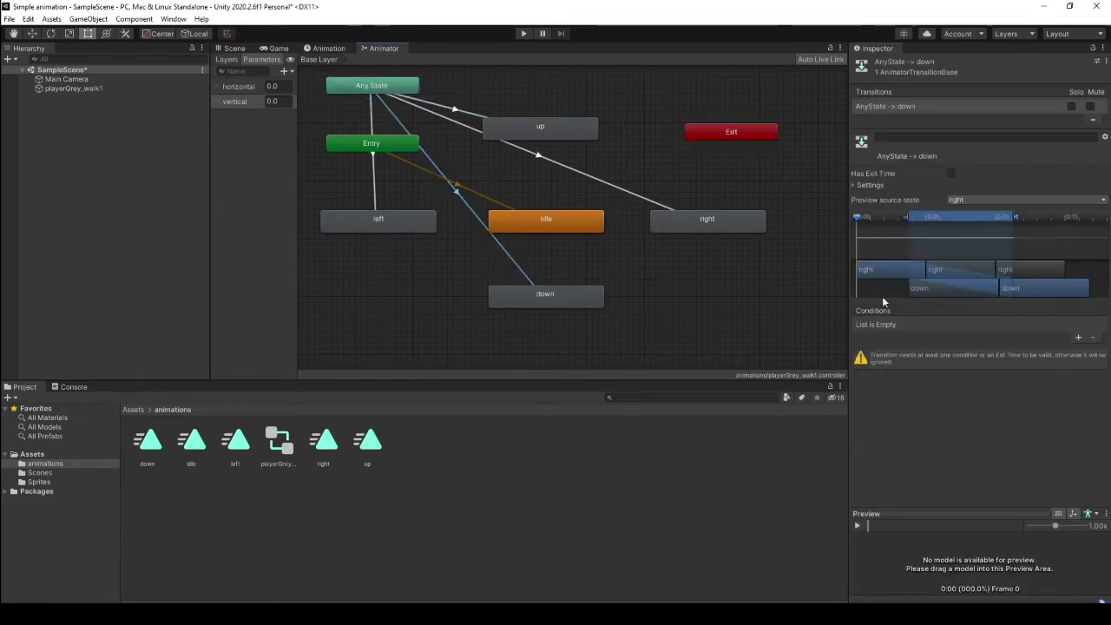
pyautogui.click(1078, 338)
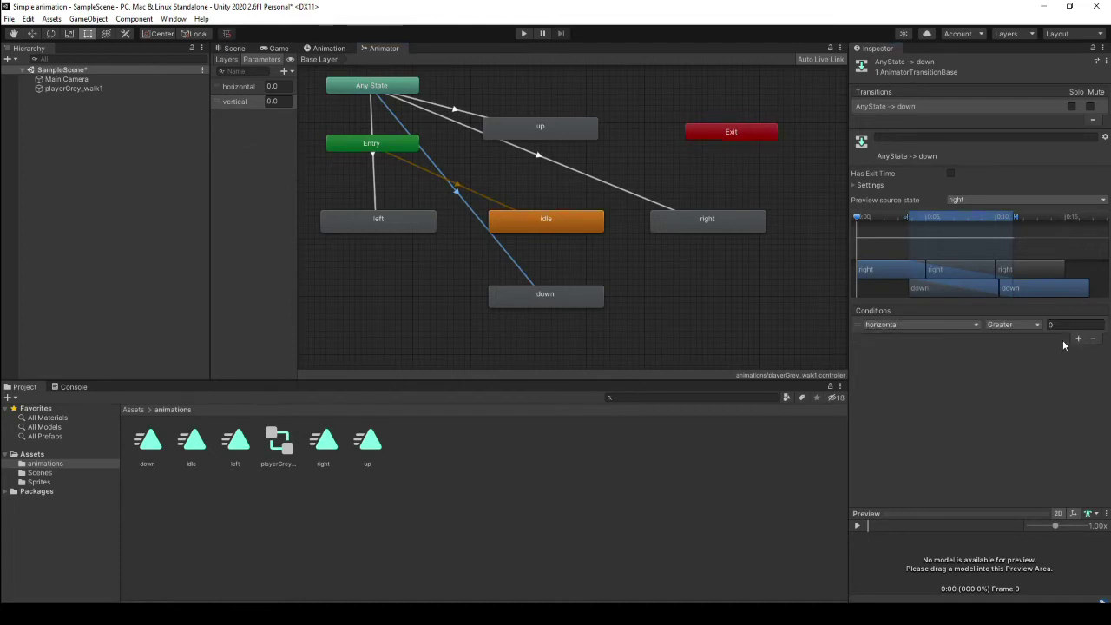
pyautogui.click(976, 326)
pyautogui.click(916, 373)
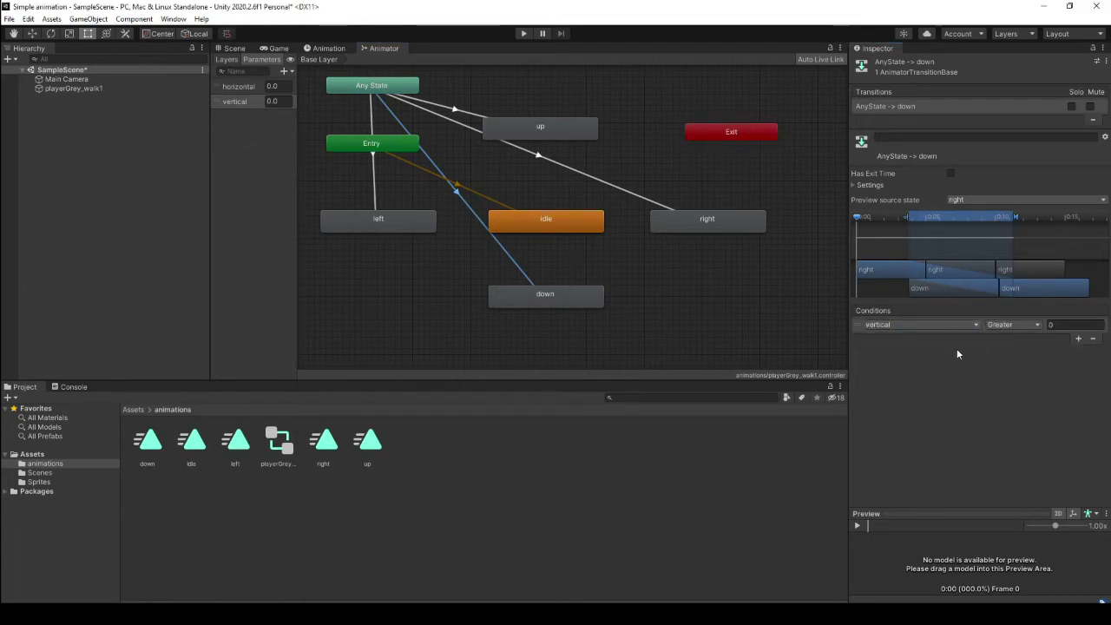
pyautogui.click(1017, 327)
pyautogui.click(1005, 351)
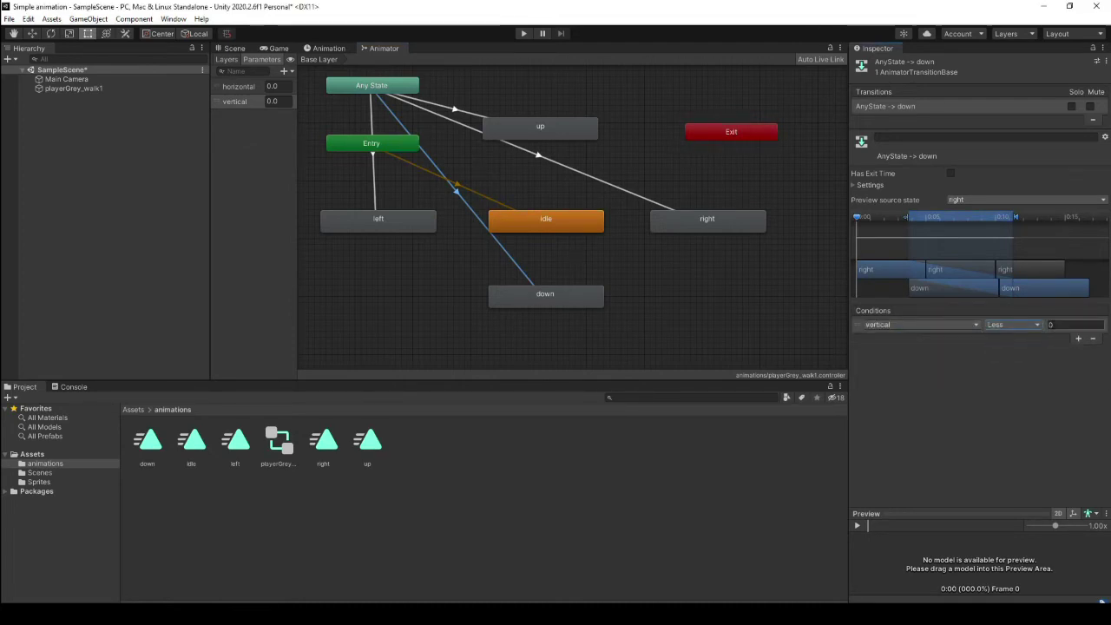
# - Make the Any State → left and → down transitions non-fixed, 0 duration, no self-transition
pyautogui.click(370, 107)
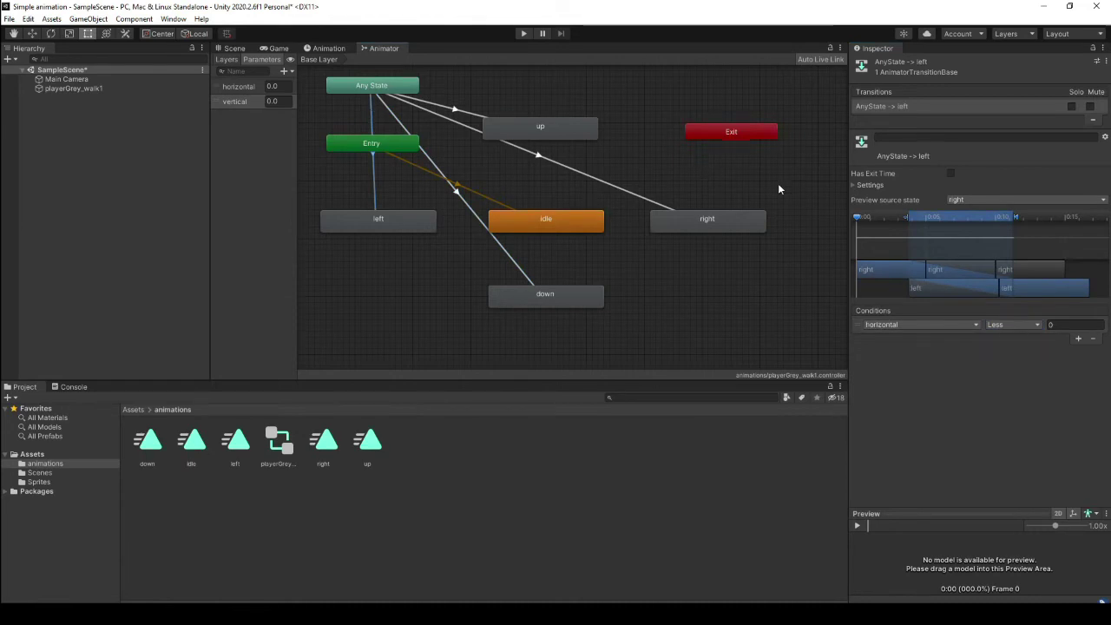
pyautogui.click(856, 184)
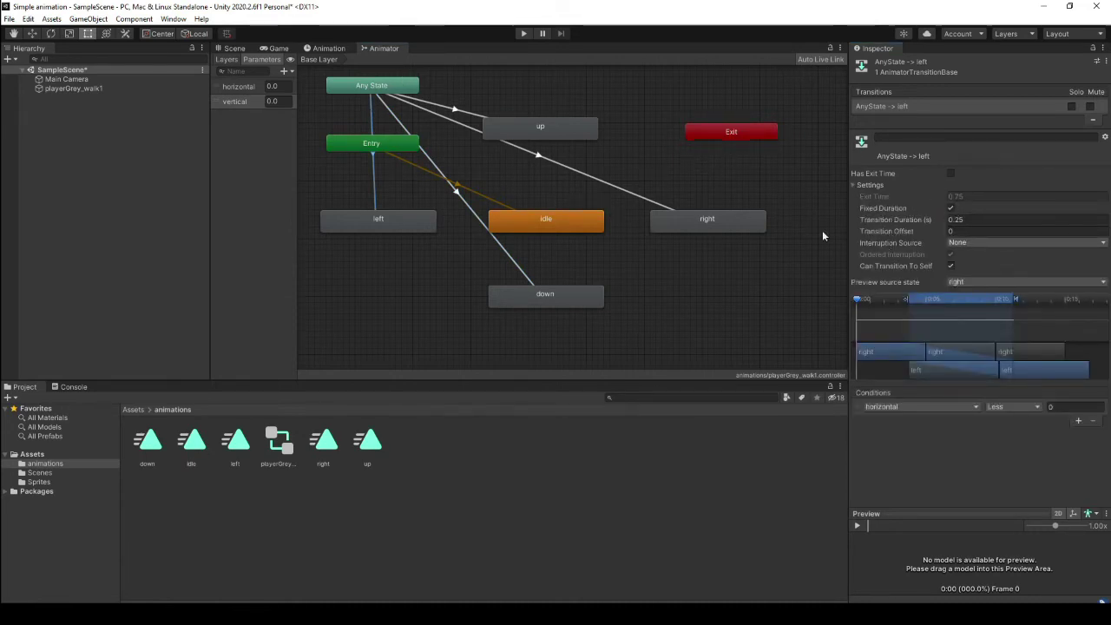
pyautogui.click(951, 209)
pyautogui.click(927, 221)
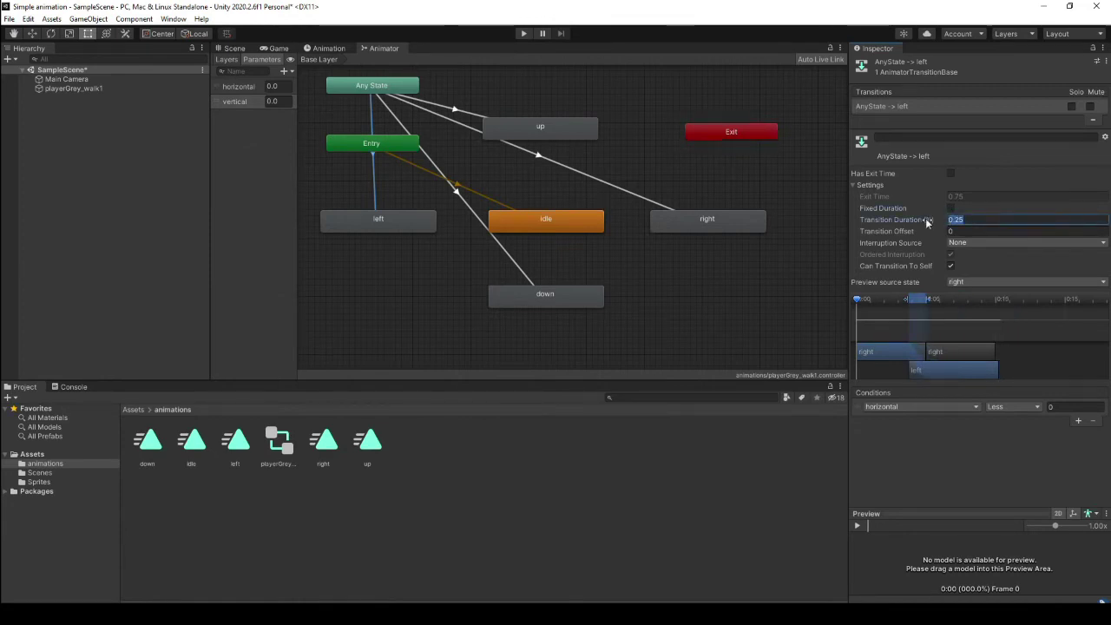
pyautogui.write('0')
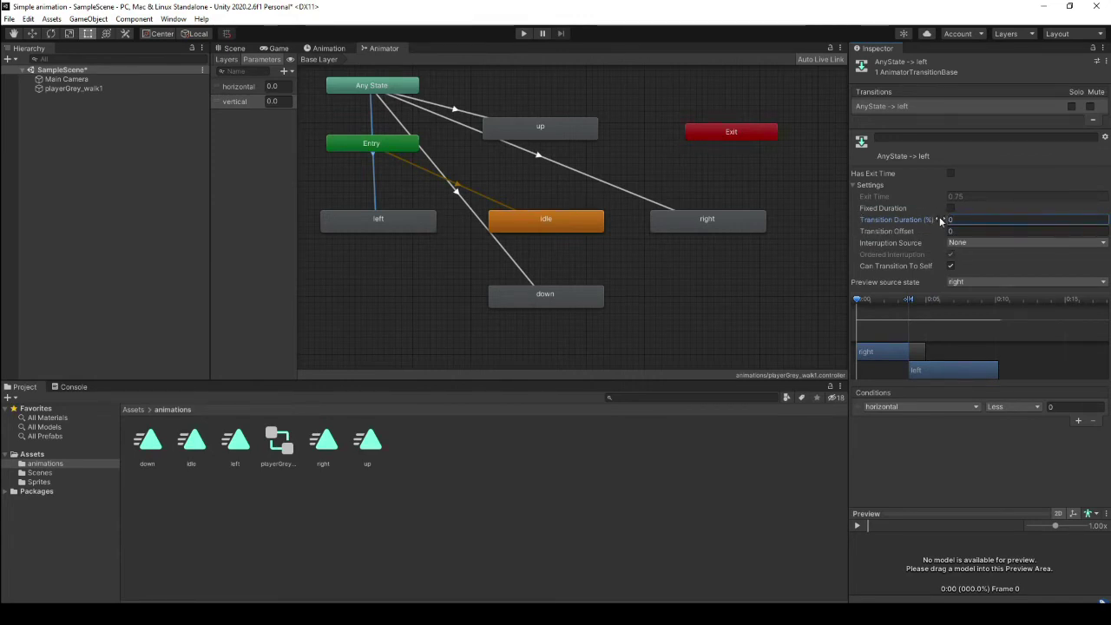
pyautogui.click(950, 267)
pyautogui.click(488, 230)
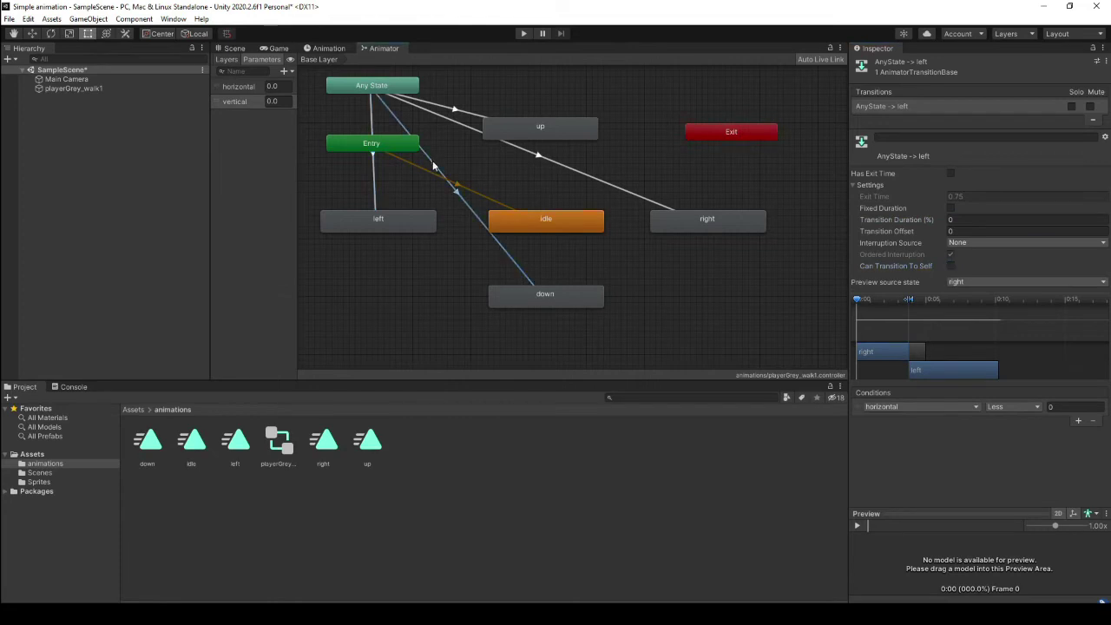
pyautogui.click(950, 208)
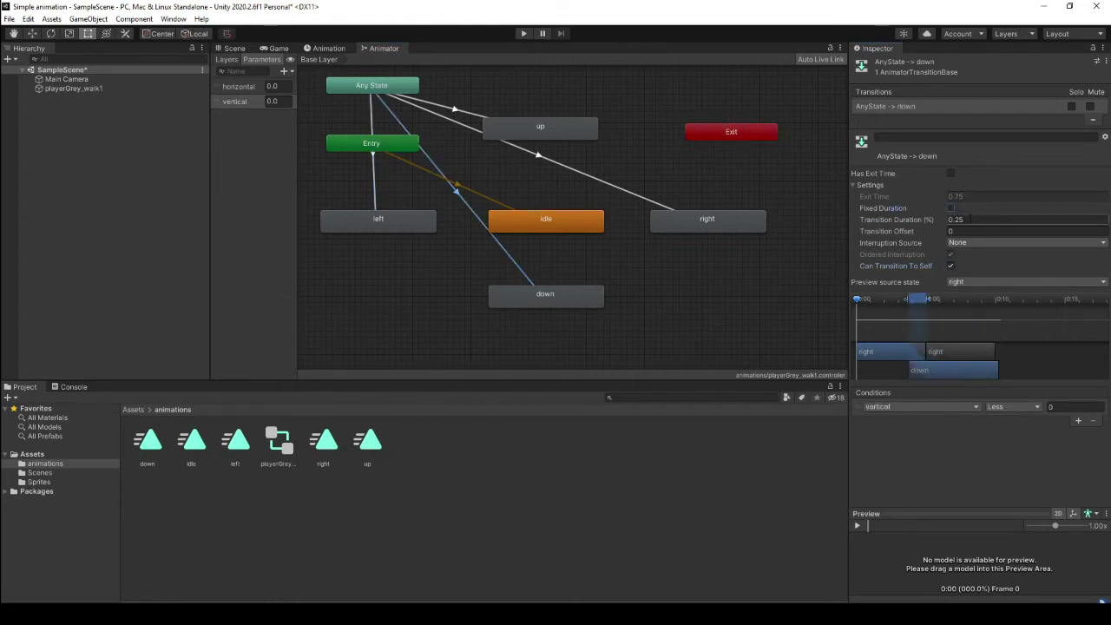
pyautogui.click(927, 220)
pyautogui.write('0')
pyautogui.click(950, 266)
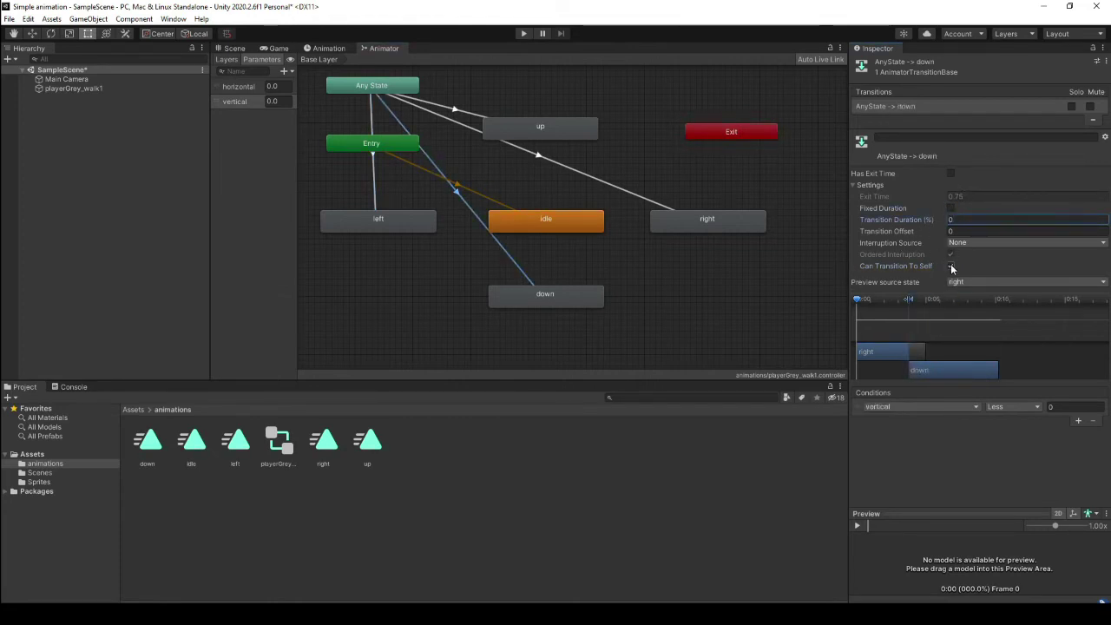
# - Give the Any State → right and → up transitions the same settings: non-fixed, 0 duration, no self-transition
pyautogui.click(544, 156)
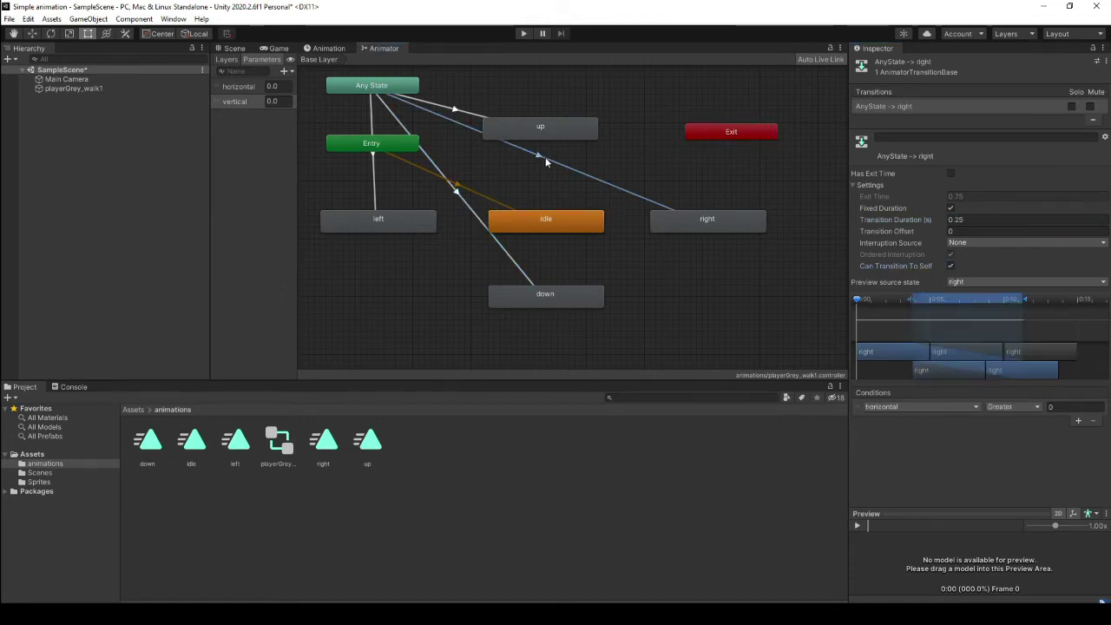
pyautogui.click(950, 209)
pyautogui.click(913, 222)
pyautogui.write('0')
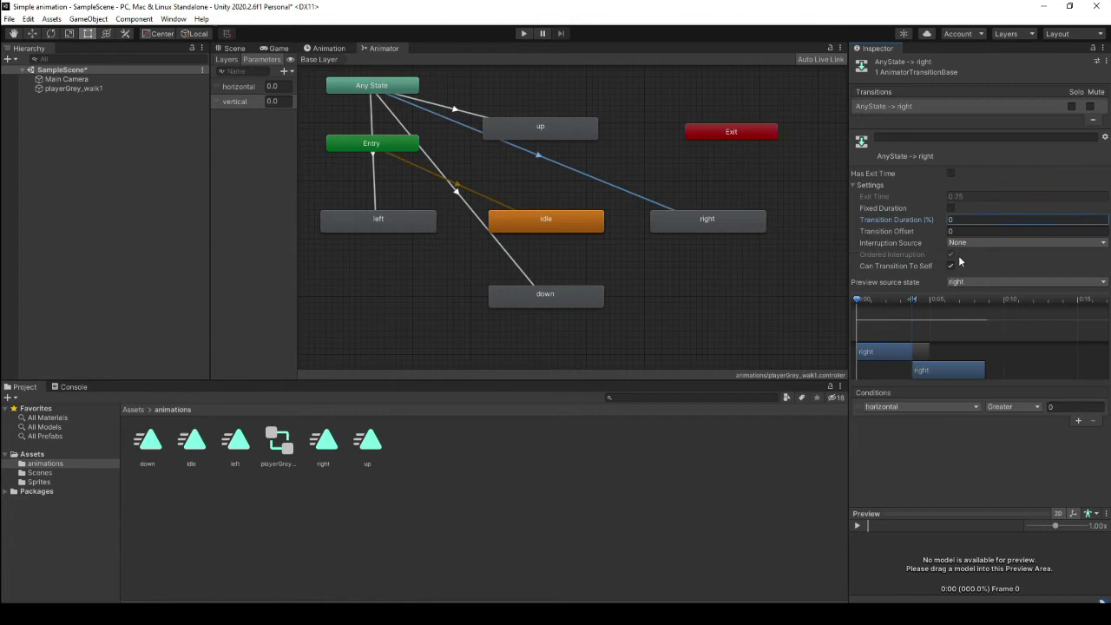
pyautogui.click(950, 266)
pyautogui.click(459, 113)
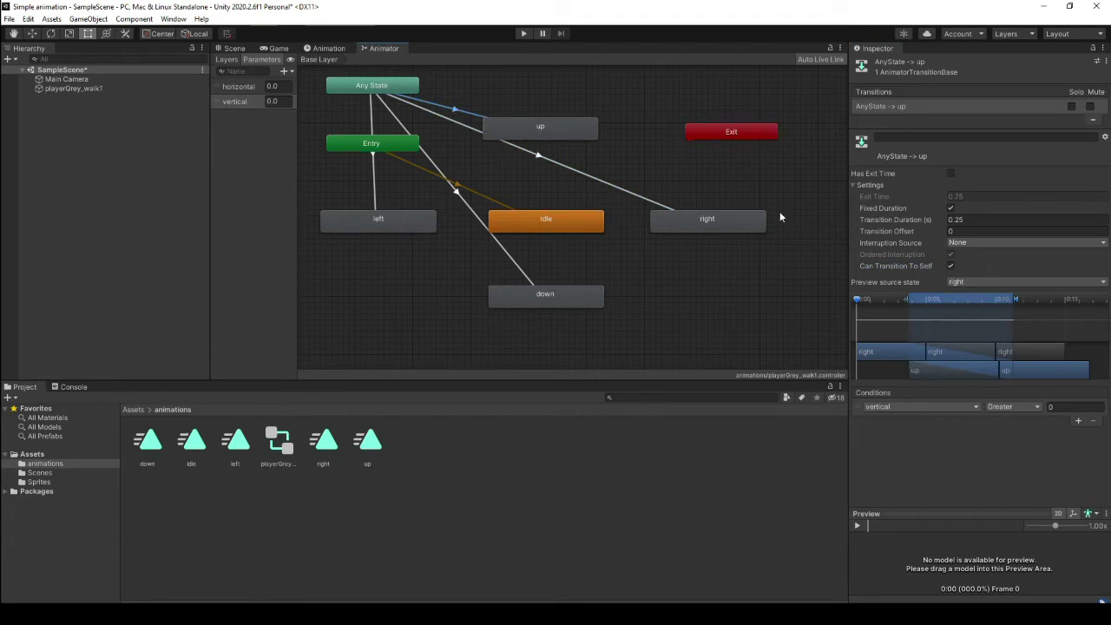
pyautogui.click(950, 209)
pyautogui.click(964, 220)
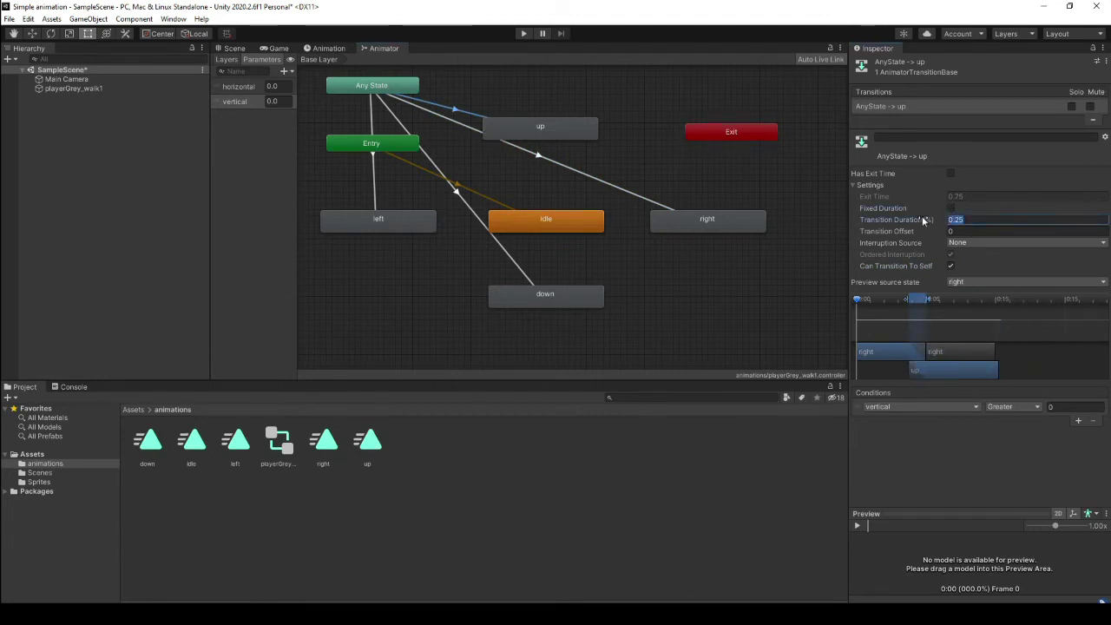
pyautogui.write('0')
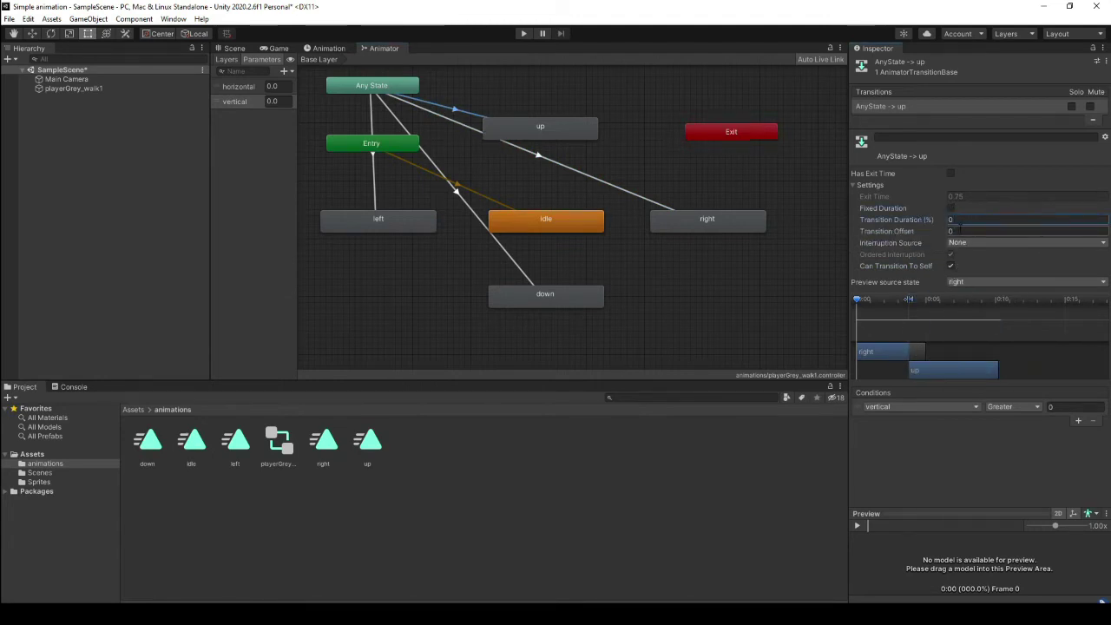
pyautogui.click(951, 267)
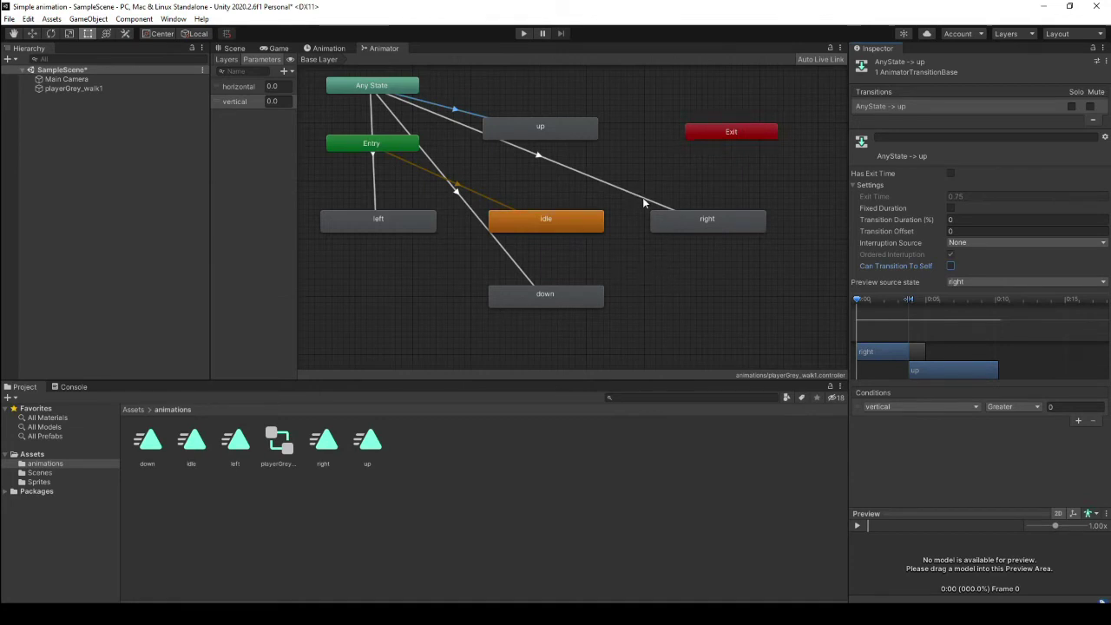
# - Create a transition from the right state to Exit
pyautogui.click(722, 220)
pyautogui.rightClick(722, 221)
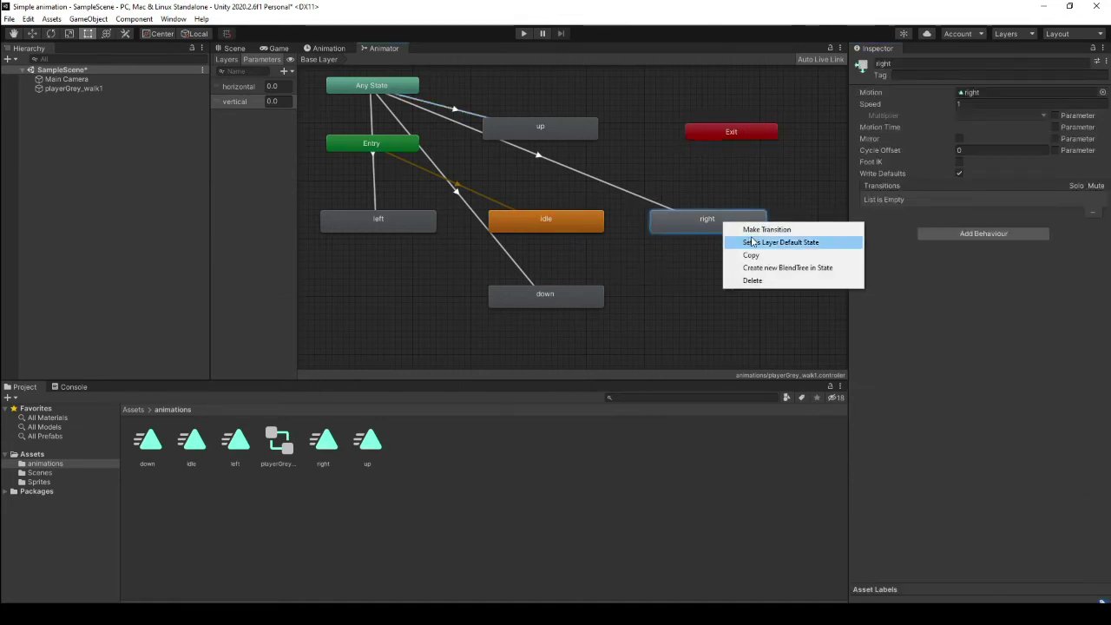
pyautogui.click(760, 230)
pyautogui.click(745, 142)
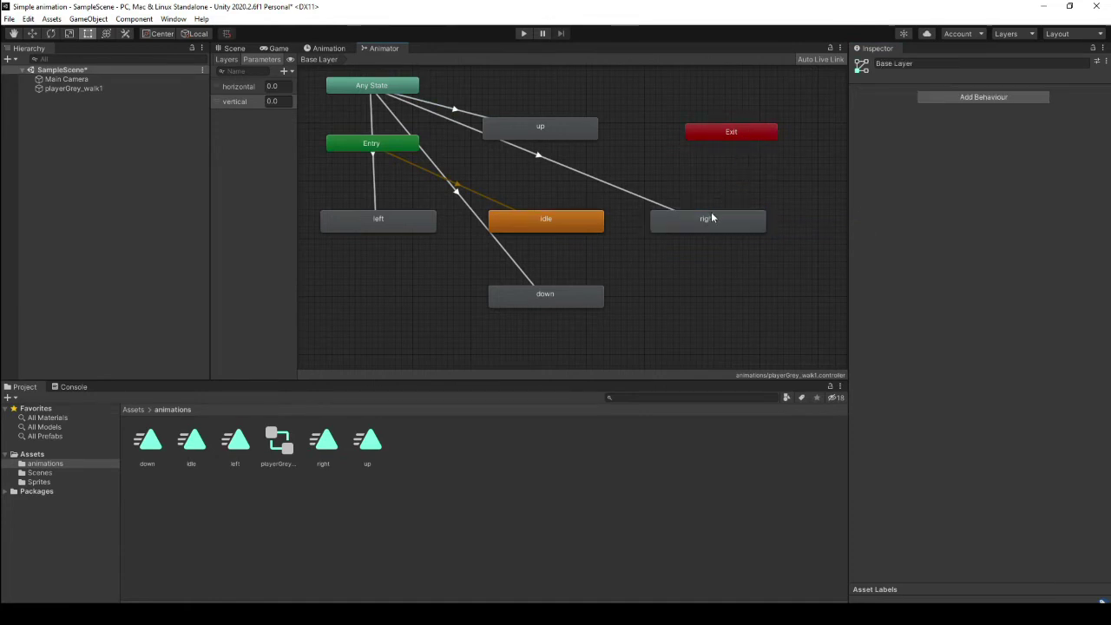
pyautogui.rightClick(711, 217)
pyautogui.click(744, 230)
pyautogui.click(749, 133)
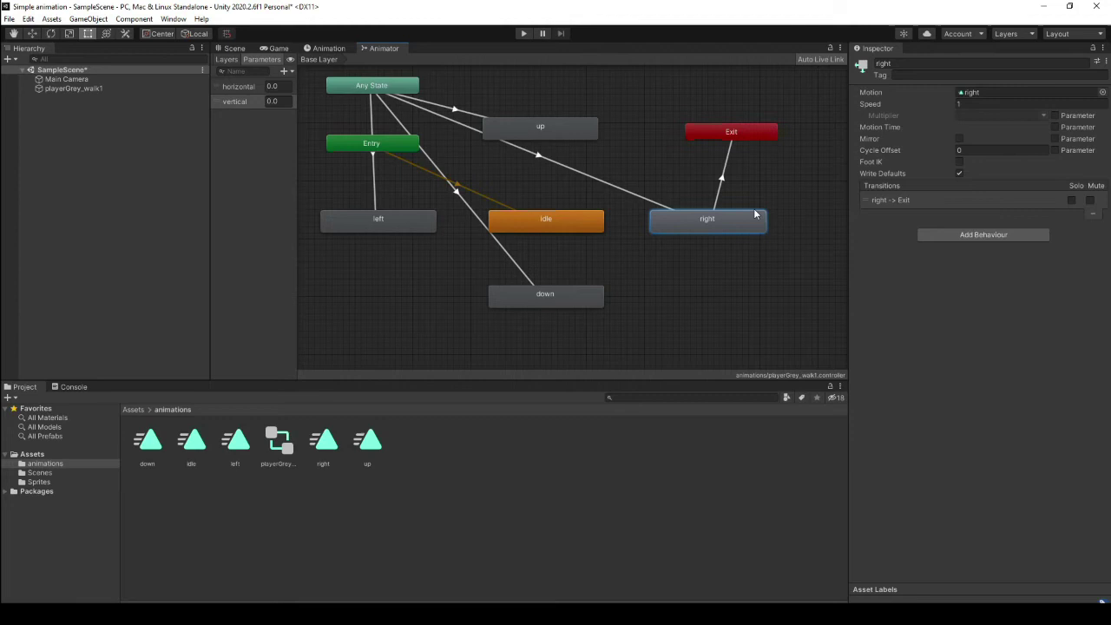
# - Turn off Has Exit Time and Fixed Duration on right → Exit and set its duration to 0
pyautogui.click(724, 176)
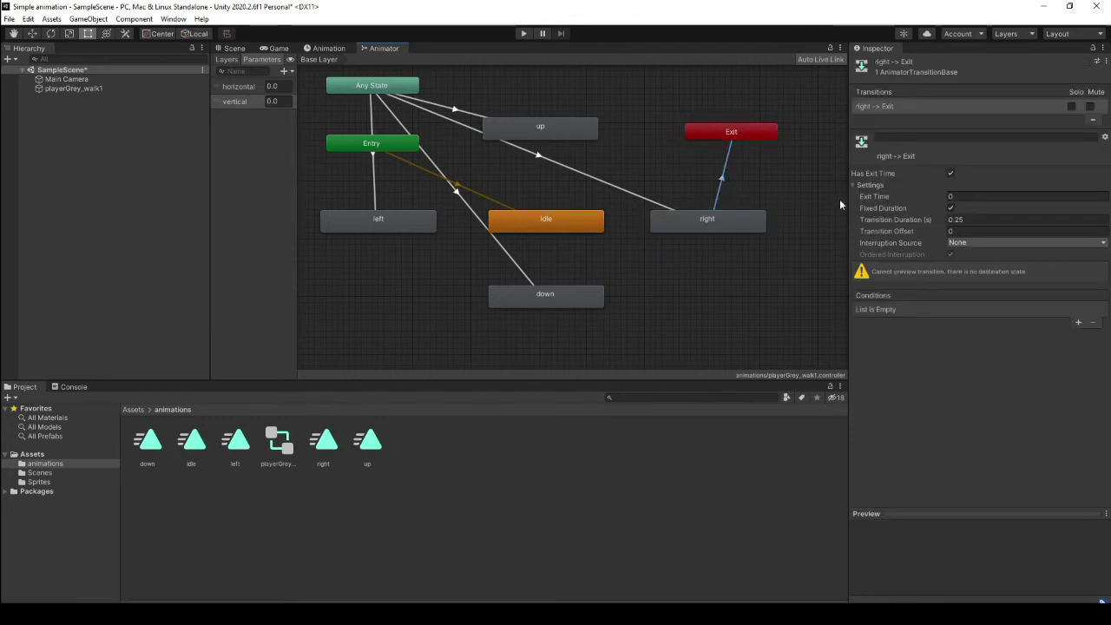
pyautogui.click(950, 174)
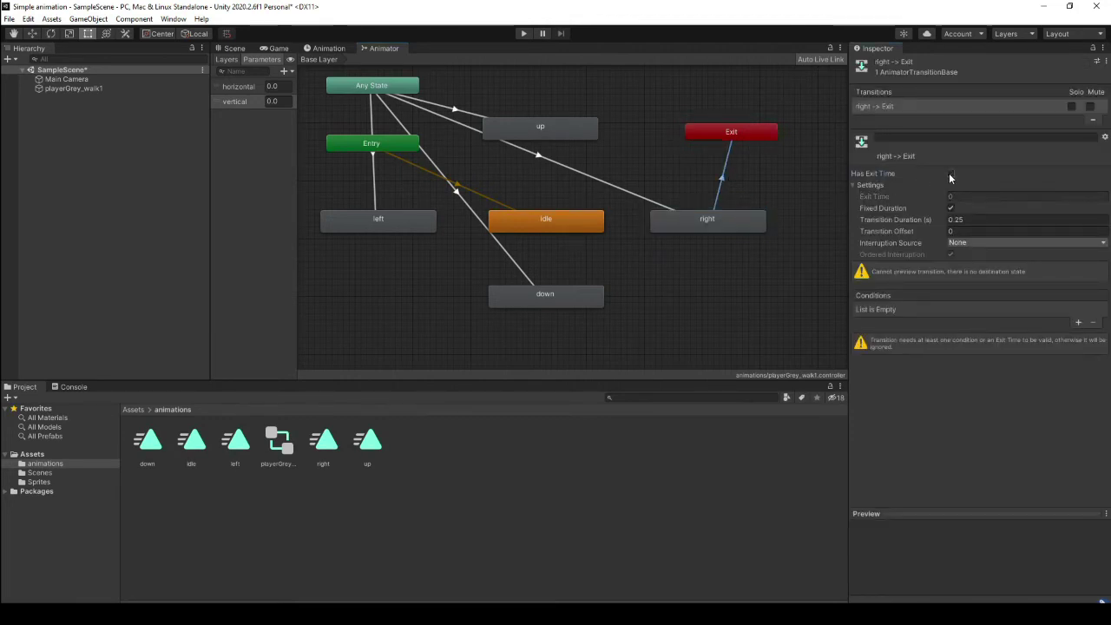
pyautogui.click(952, 210)
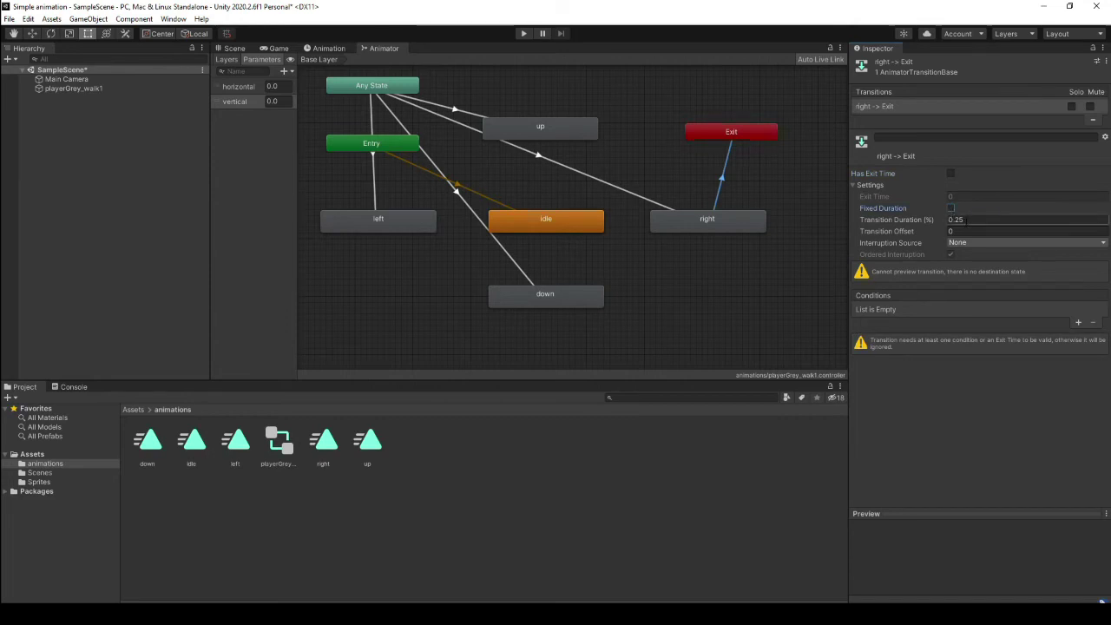
pyautogui.click(928, 220)
pyautogui.write('0')
# - Add the condition horizontal Less 0.001 to the right → Exit transition
pyautogui.click(1078, 323)
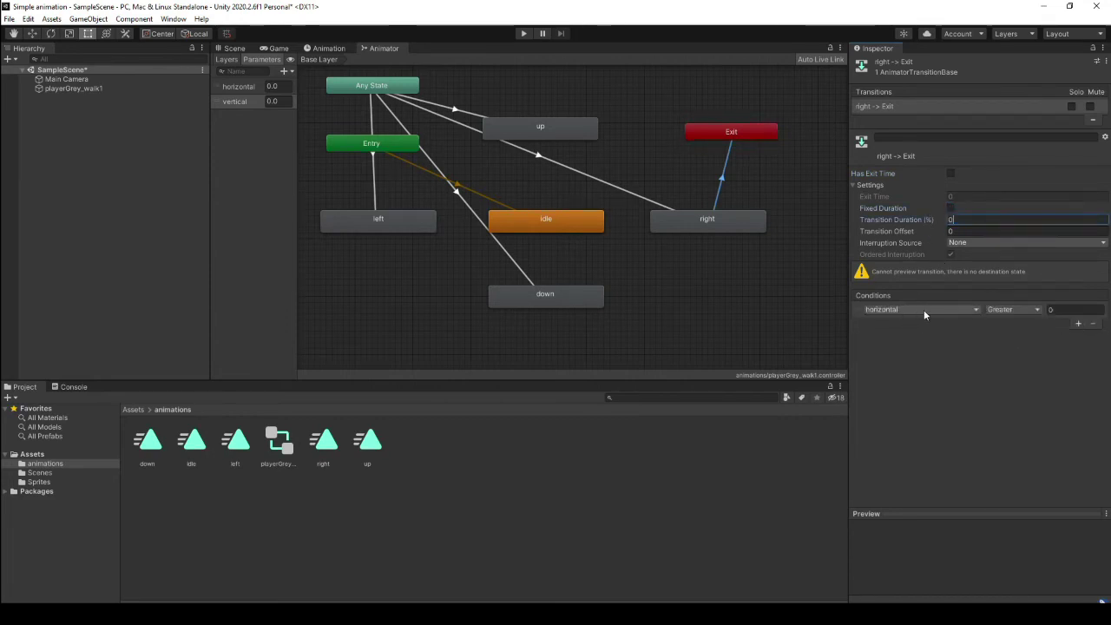
pyautogui.click(971, 311)
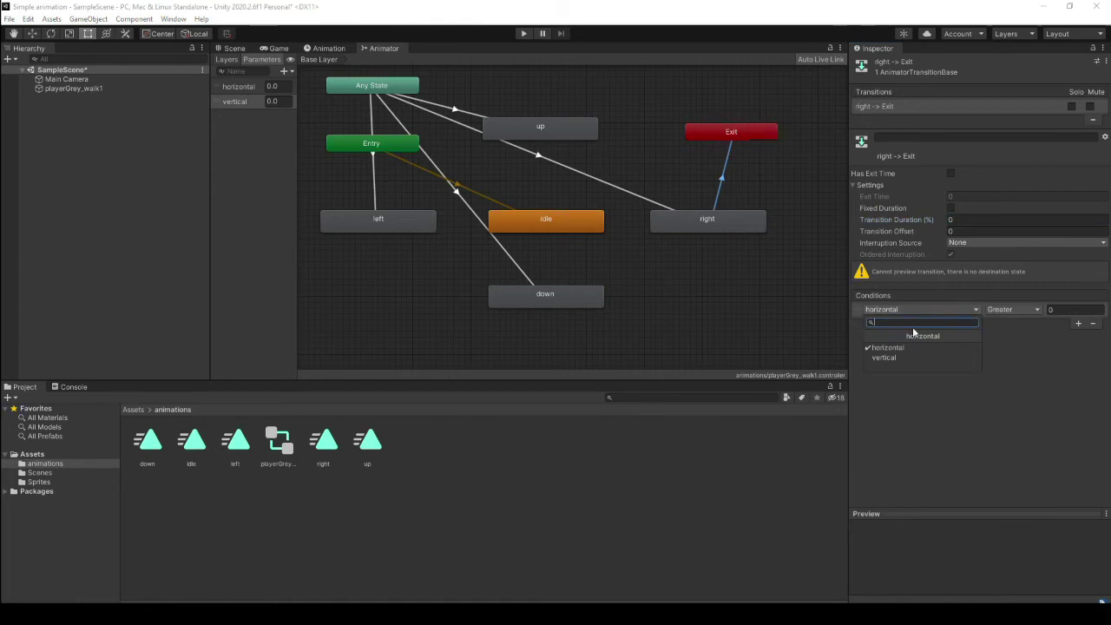
pyautogui.click(1037, 310)
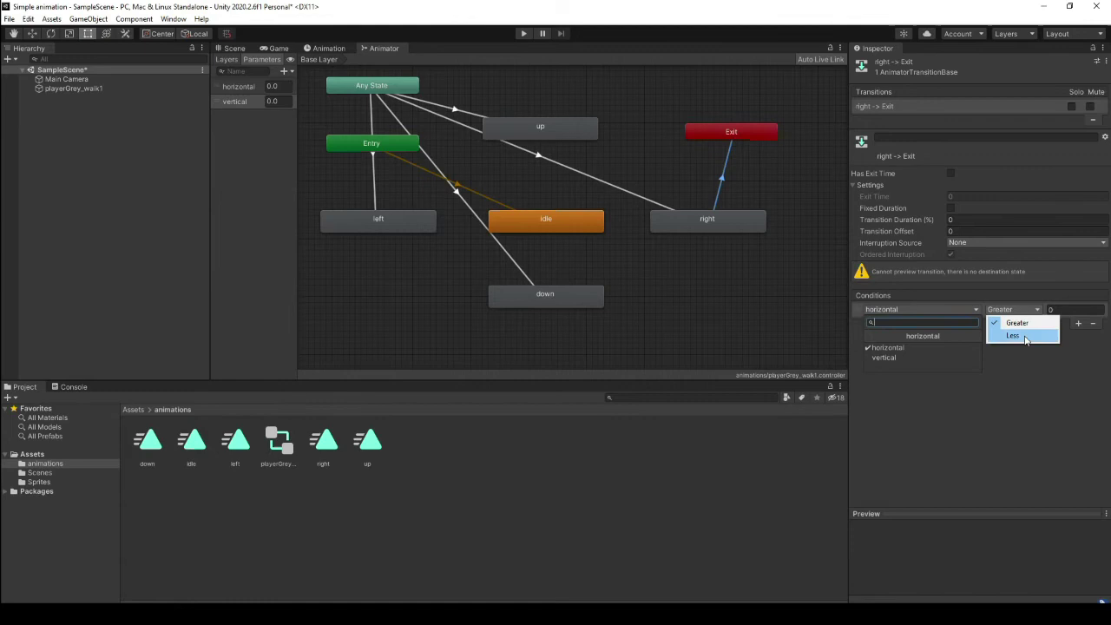
pyautogui.click(1023, 338)
pyautogui.click(1053, 310)
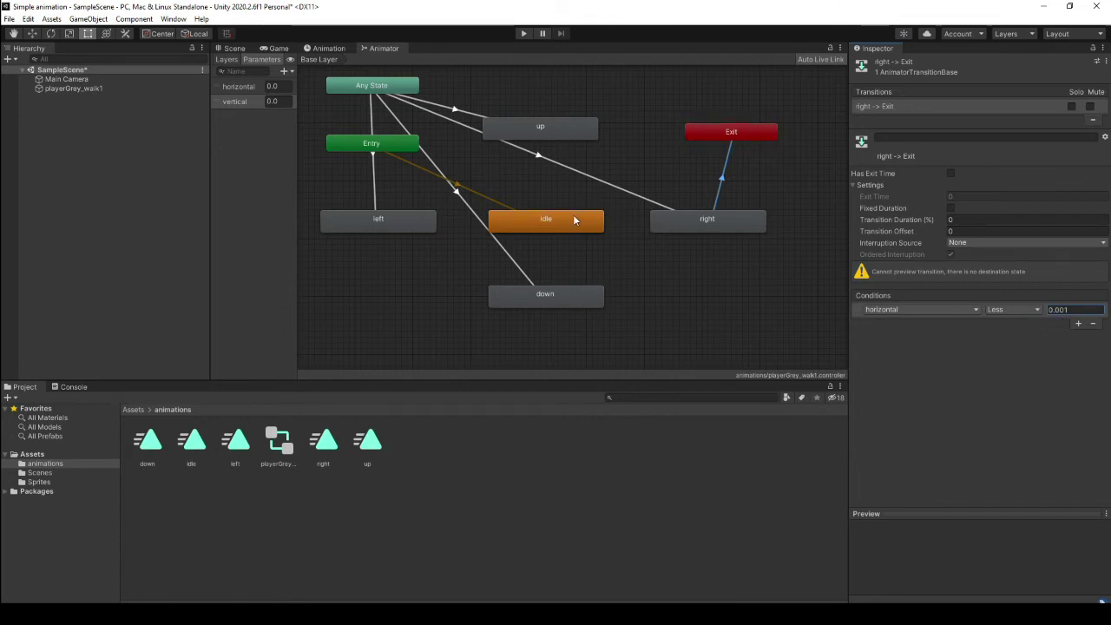
# - Create a left → Exit transition with no exit time, non-fixed duration and 0 duration
pyautogui.rightClick(391, 222)
pyautogui.click(429, 230)
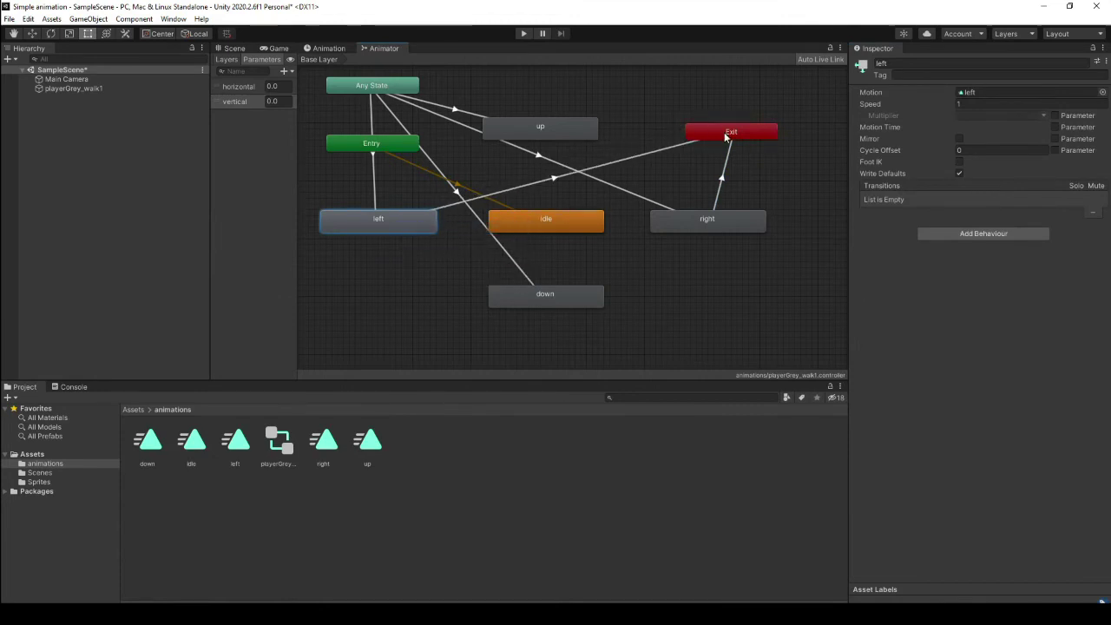
pyautogui.click(724, 132)
pyautogui.click(566, 174)
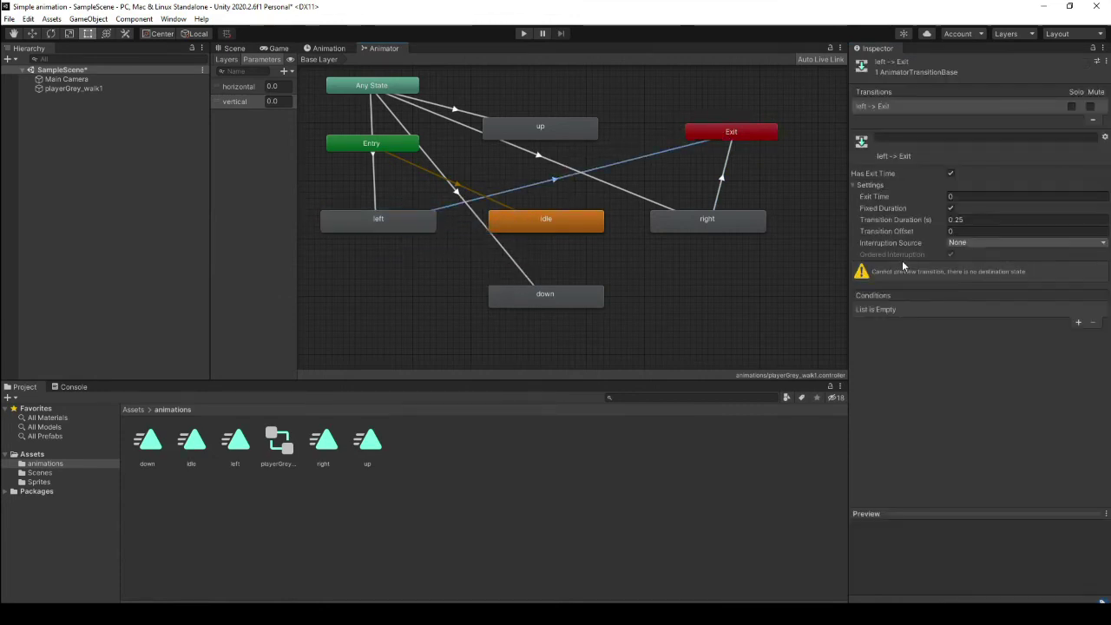
pyautogui.click(951, 173)
pyautogui.click(950, 209)
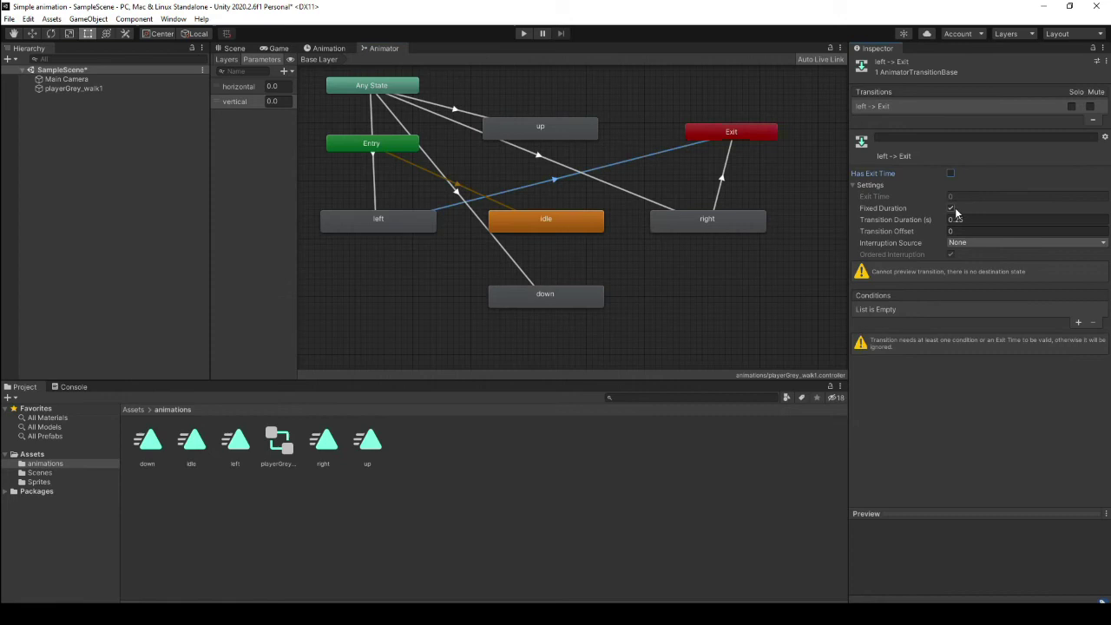
pyautogui.click(955, 220)
pyautogui.write('0')
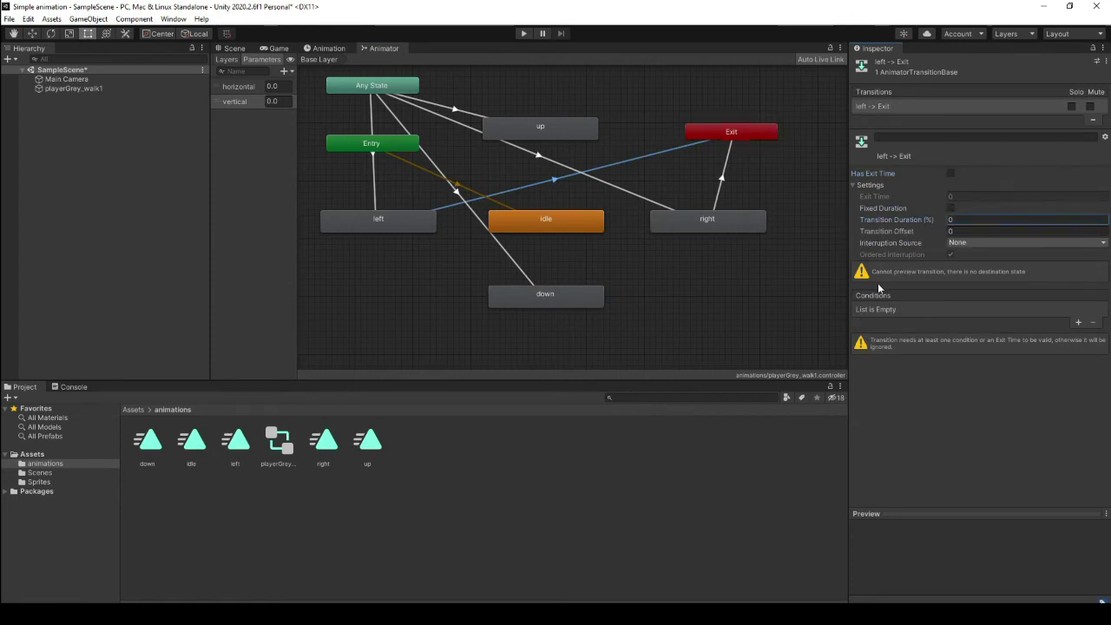
# - Add the condition horizontal Greater -0.001 to the left → Exit transition
pyautogui.click(1076, 322)
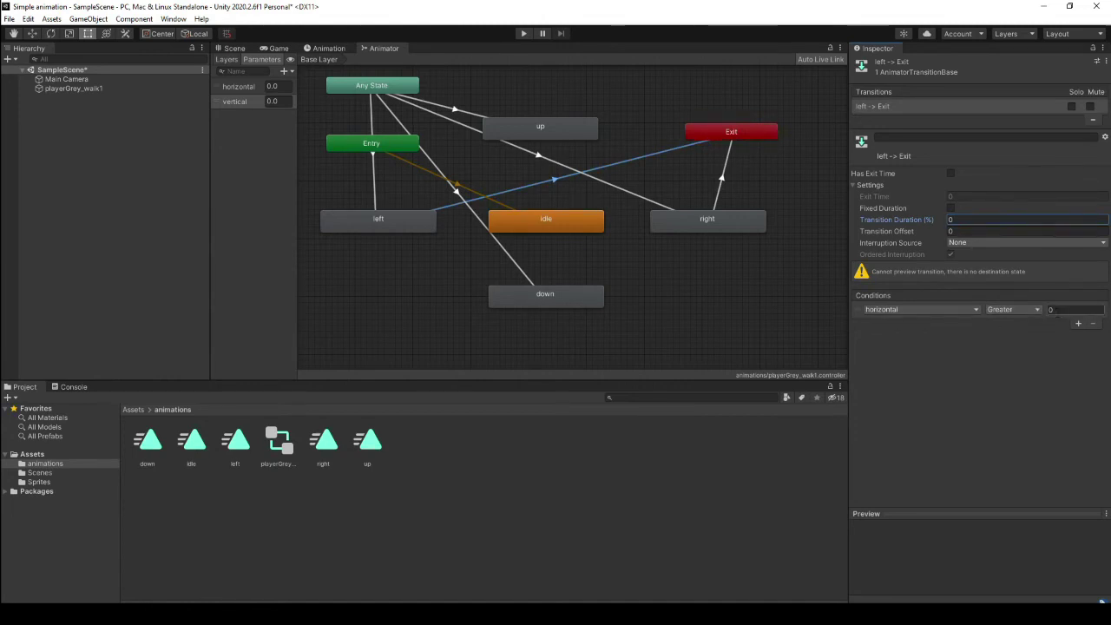
pyautogui.click(1075, 310)
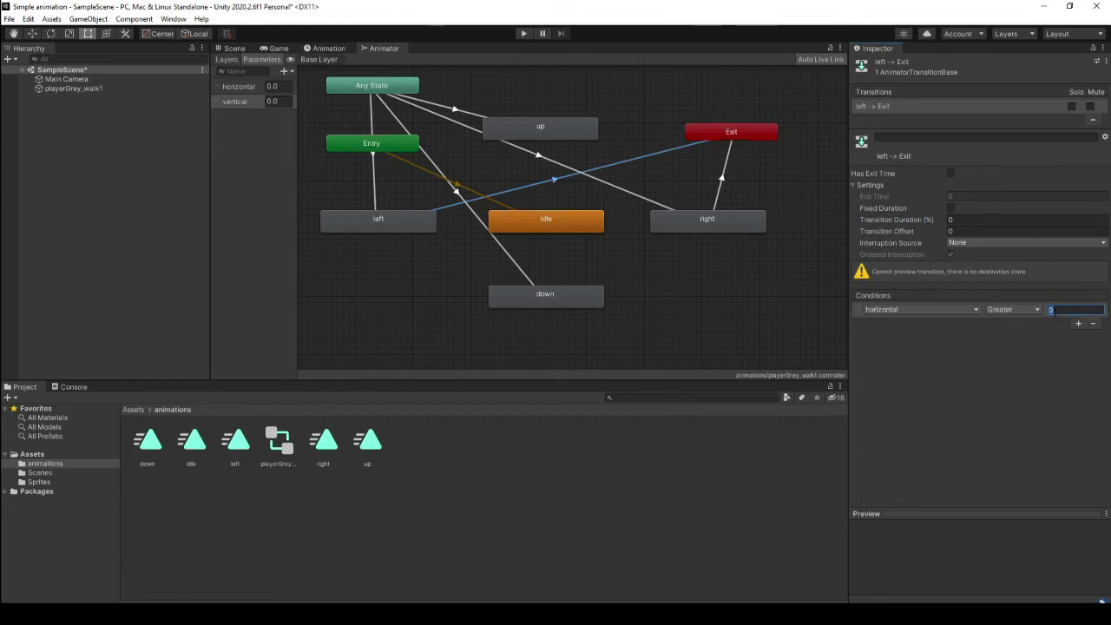
pyautogui.write('-0.001')
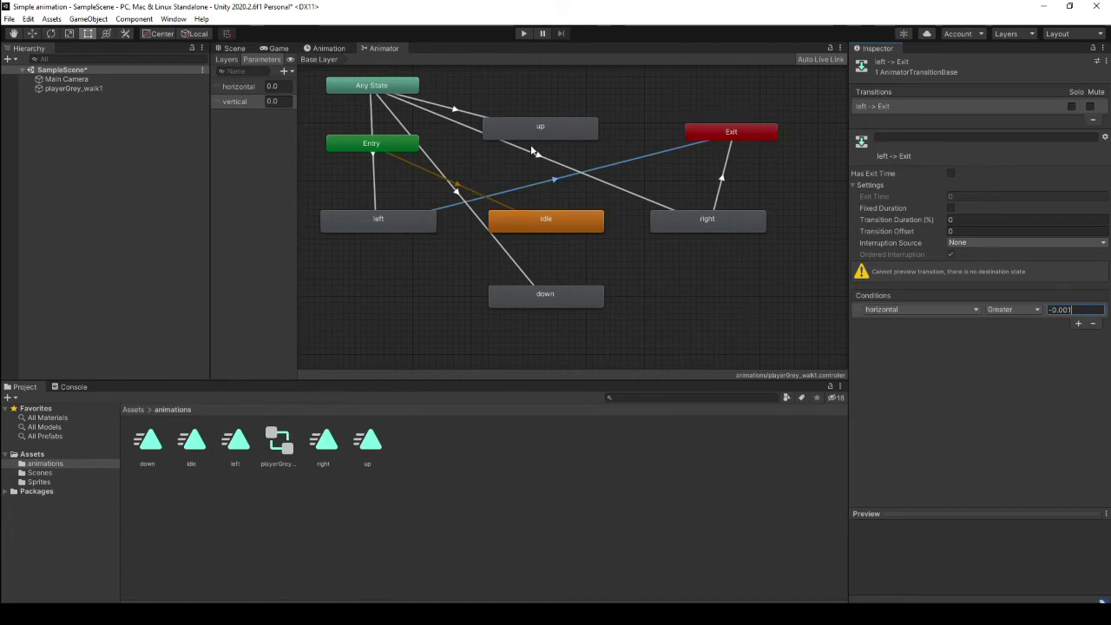
# - Create an up → Exit transition with no exit time, non-fixed duration and 0 duration
pyautogui.rightClick(572, 127)
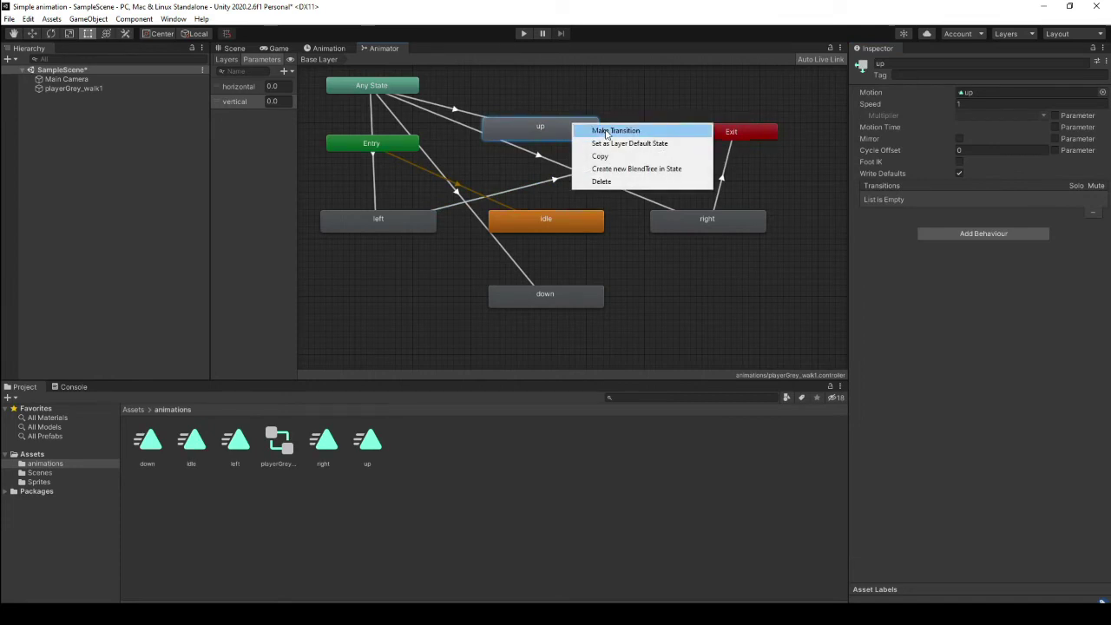
pyautogui.click(606, 131)
pyautogui.click(729, 134)
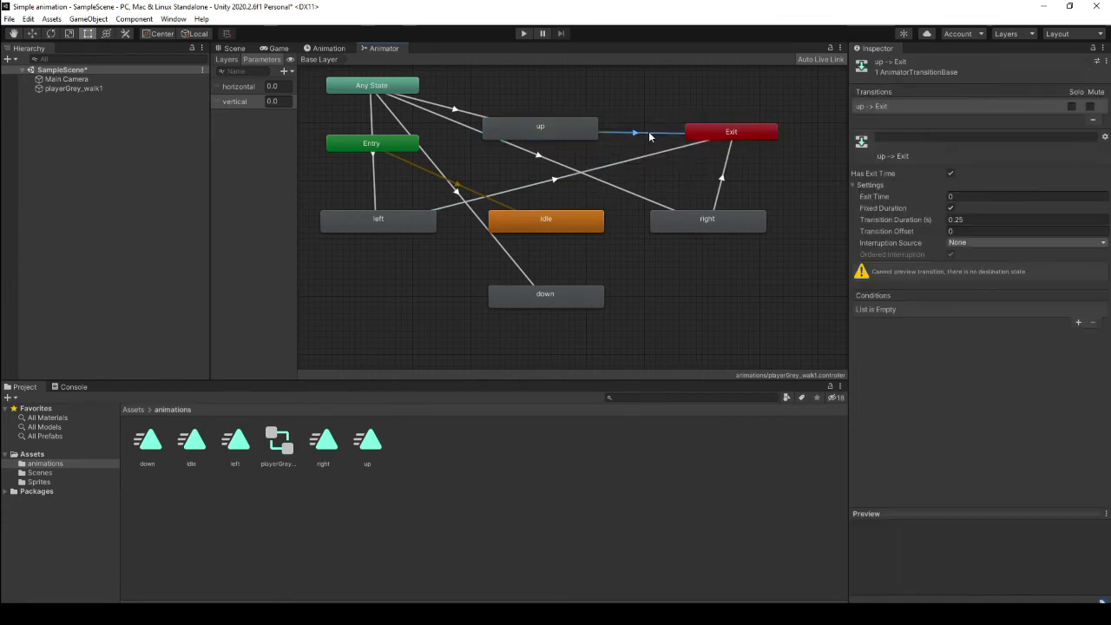
pyautogui.click(950, 174)
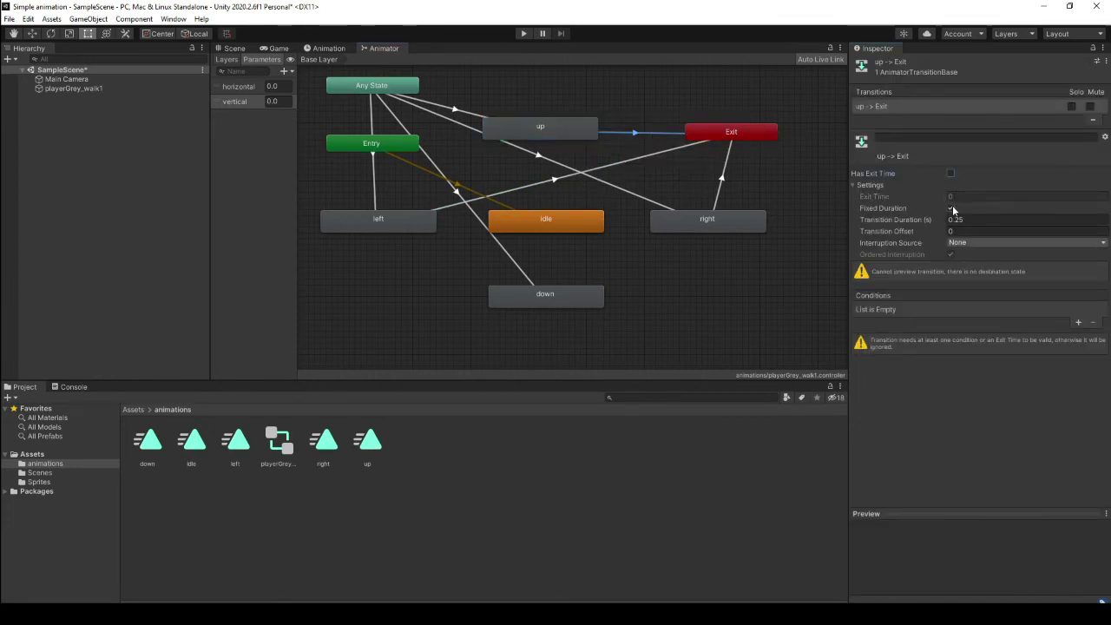
pyautogui.click(950, 208)
pyautogui.click(955, 219)
pyautogui.write('0')
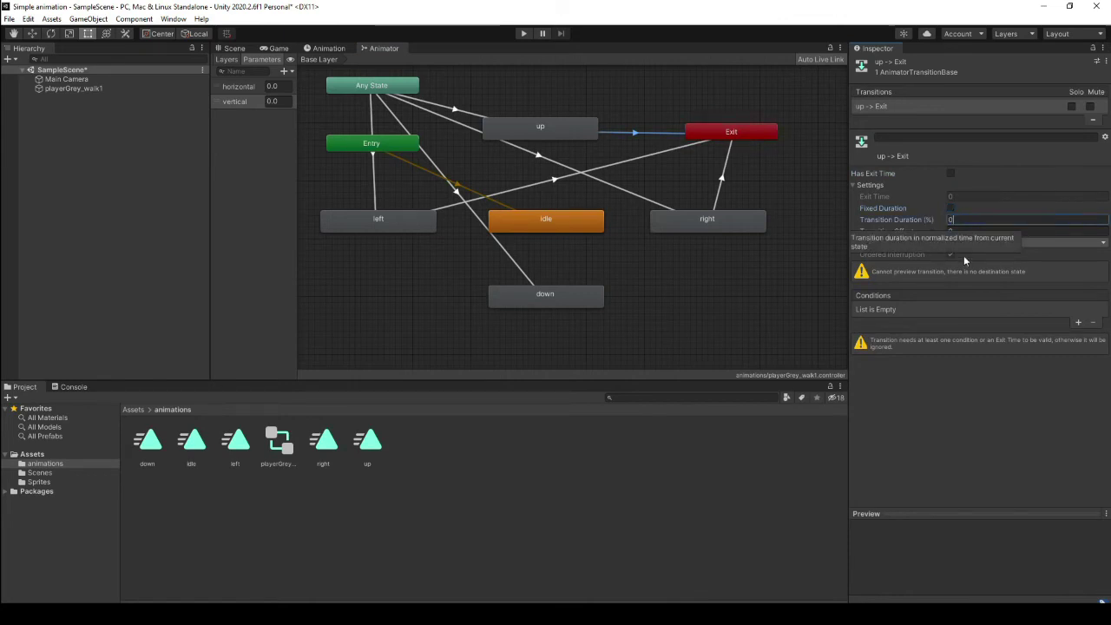
# - Add the condition vertical Less 0.001 to the up → Exit transition
pyautogui.click(1078, 322)
pyautogui.click(950, 312)
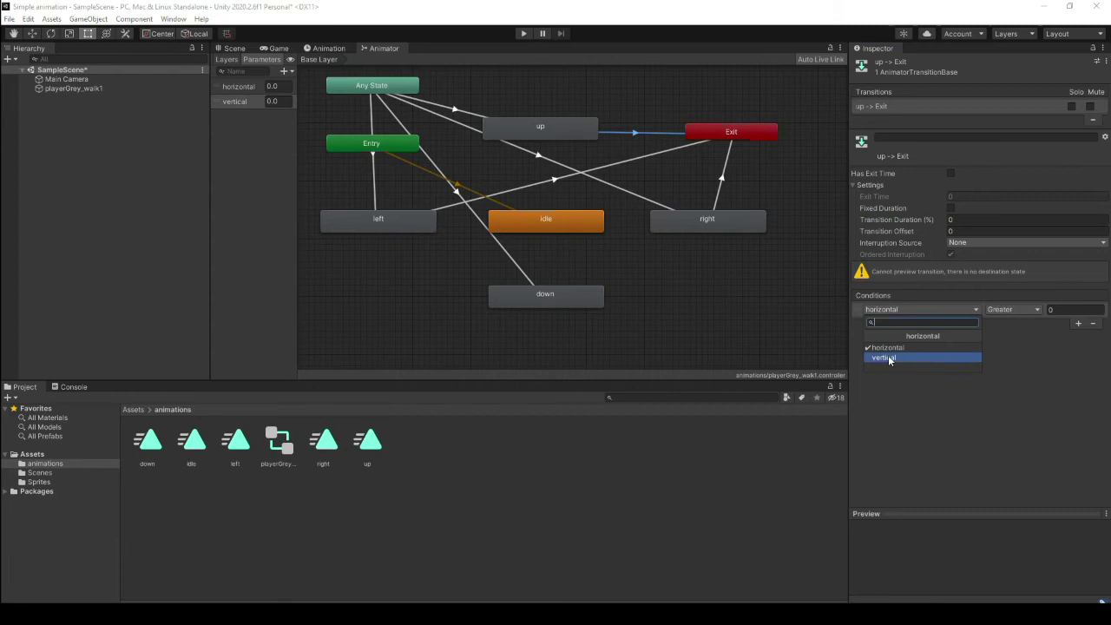
pyautogui.click(889, 356)
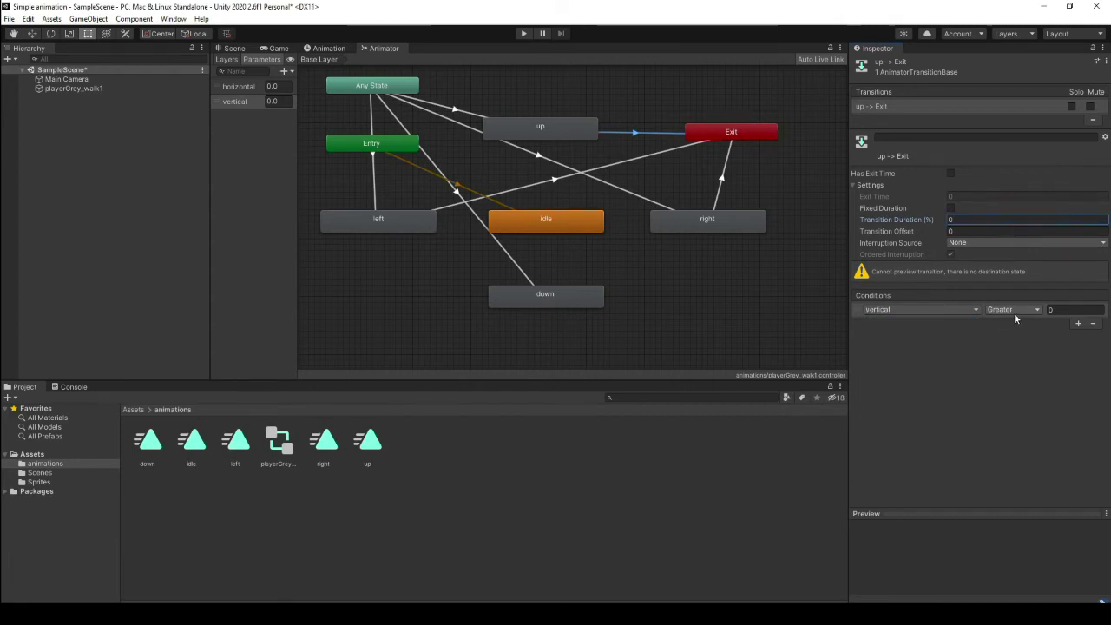
pyautogui.click(1035, 312)
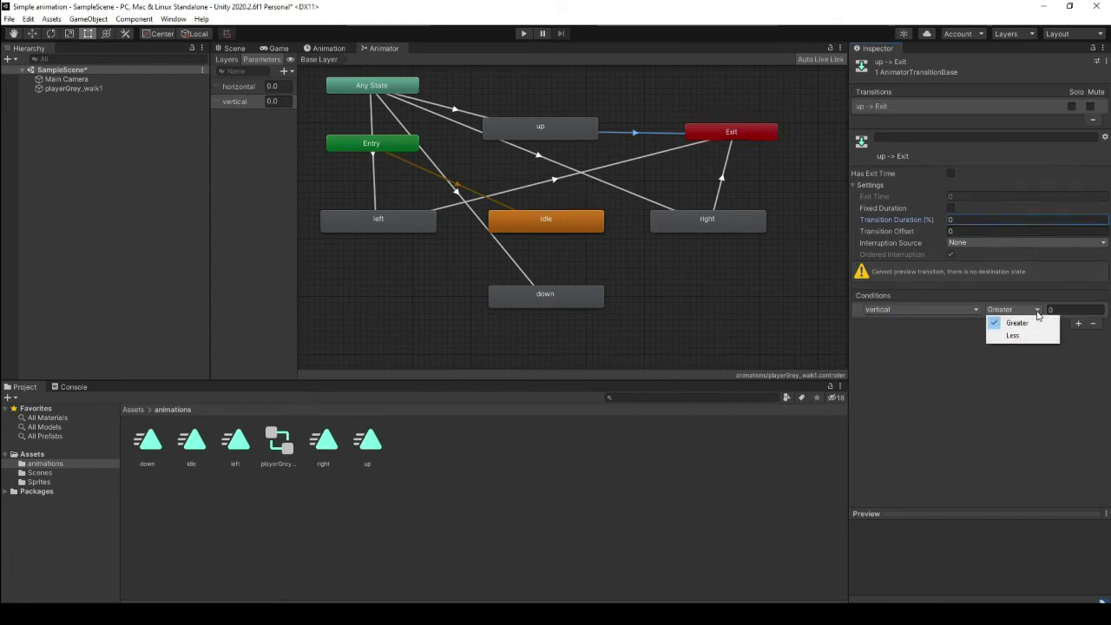
pyautogui.click(1013, 335)
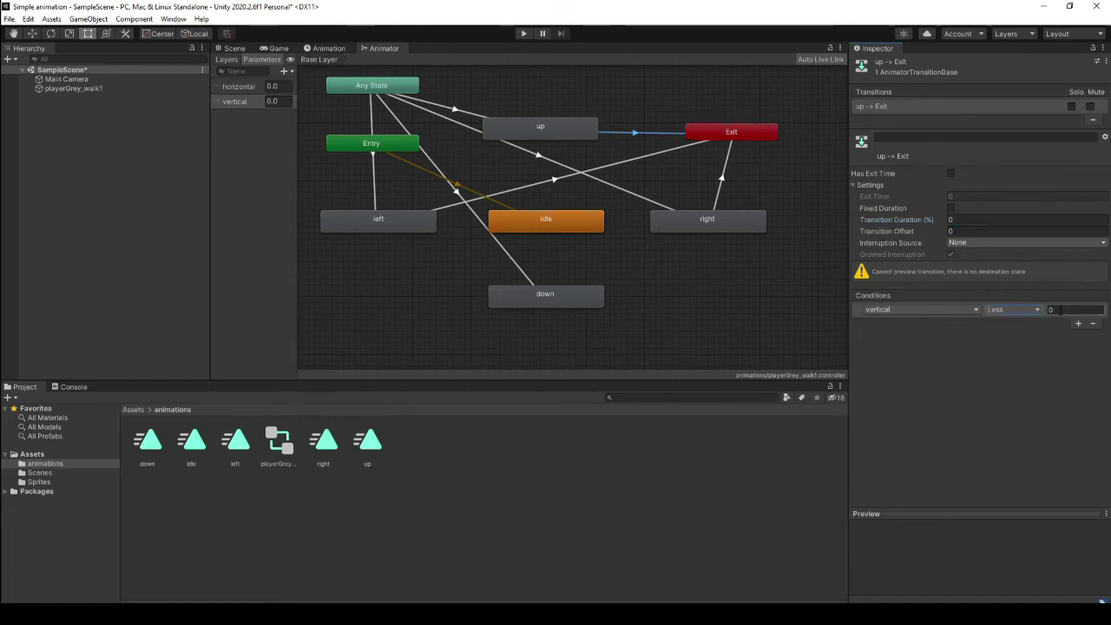
pyautogui.click(1052, 310)
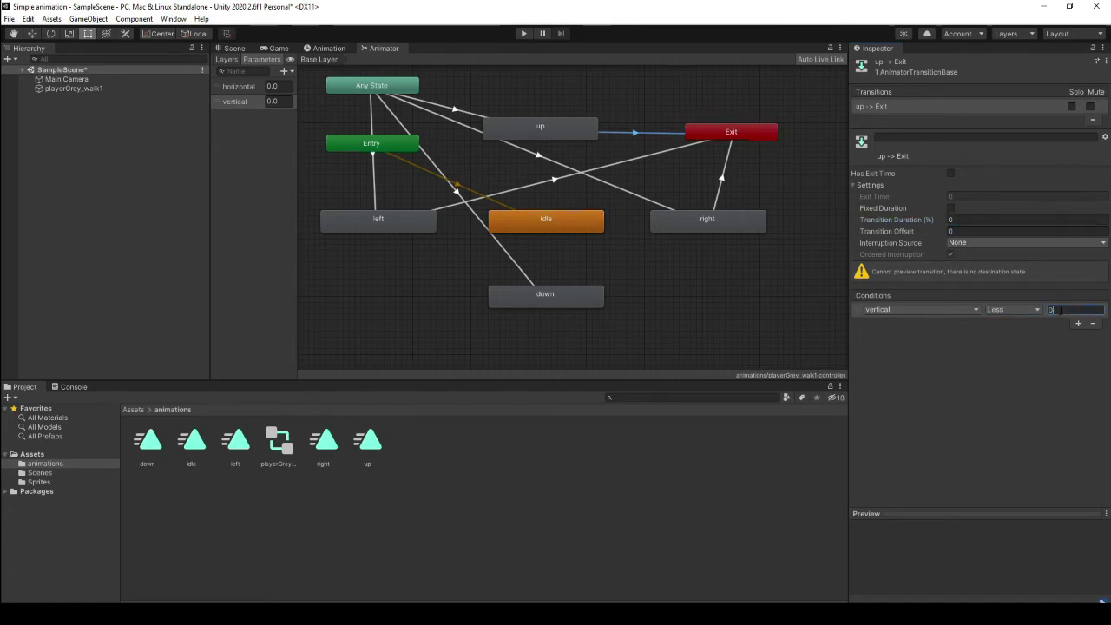
pyautogui.write('0.001')
# - Create a down → right transition with no exit time, non-fixed duration and 0 duration
pyautogui.rightClick(564, 297)
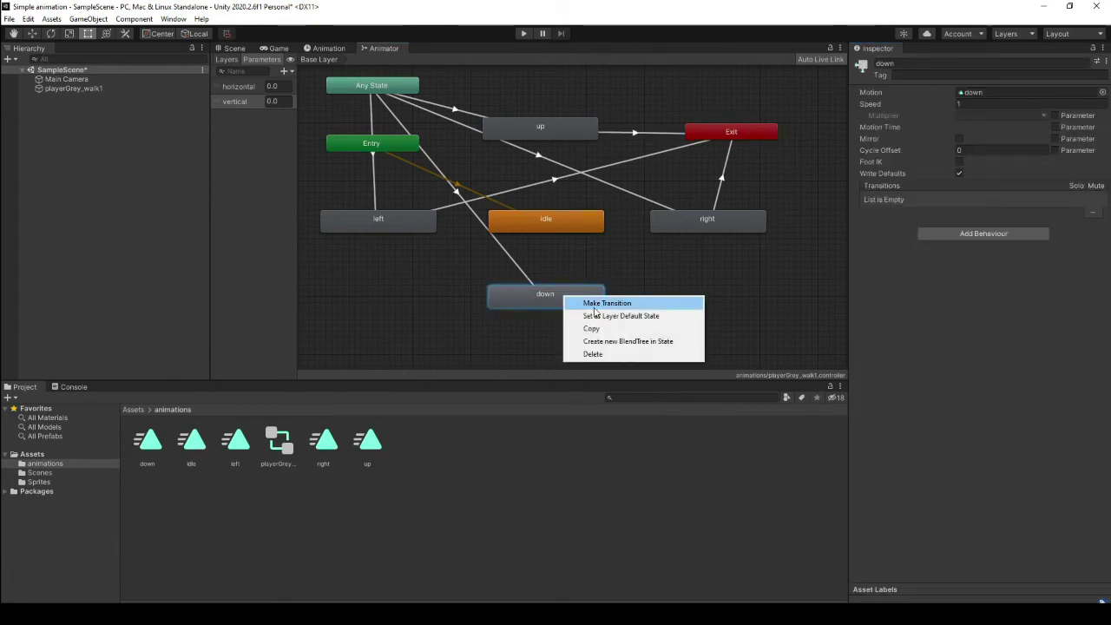
pyautogui.click(602, 303)
pyautogui.click(702, 229)
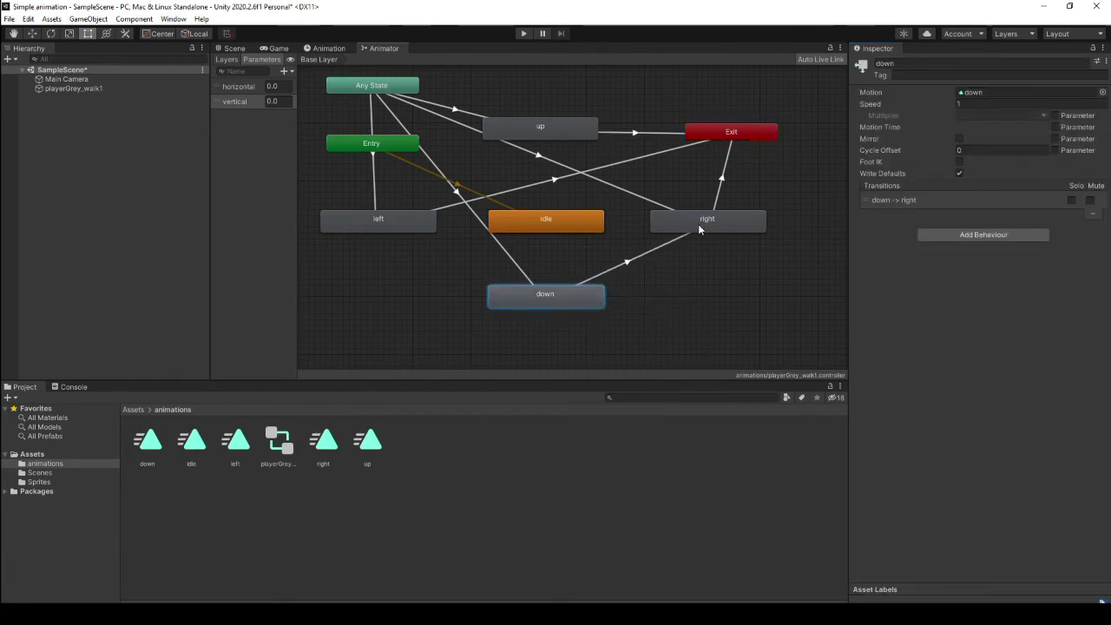
pyautogui.click(656, 252)
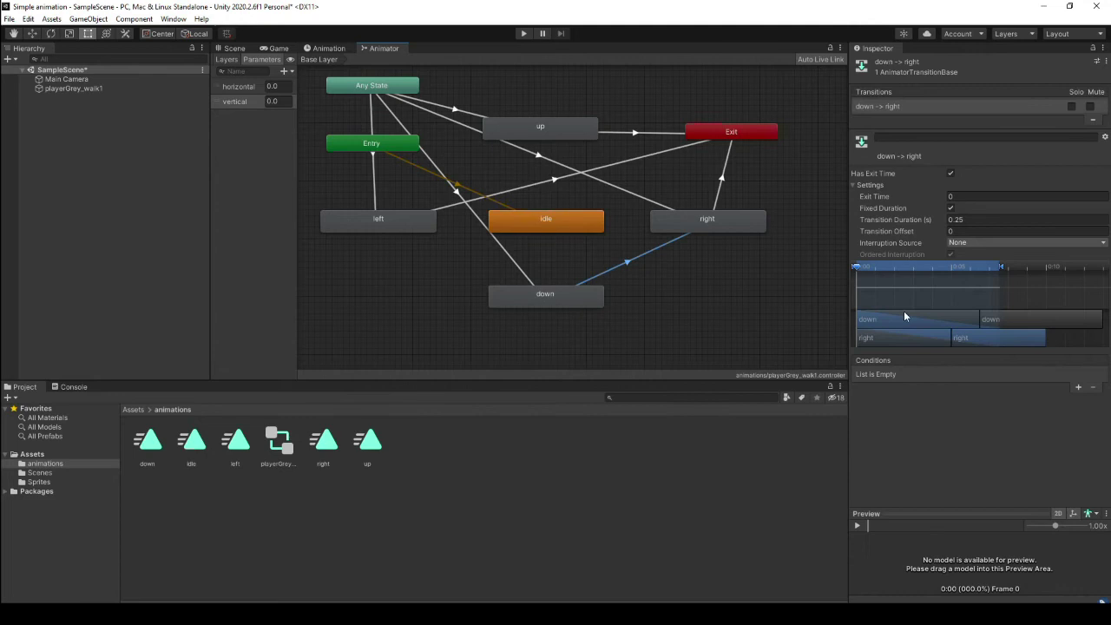
pyautogui.click(951, 173)
pyautogui.click(951, 209)
pyautogui.click(955, 219)
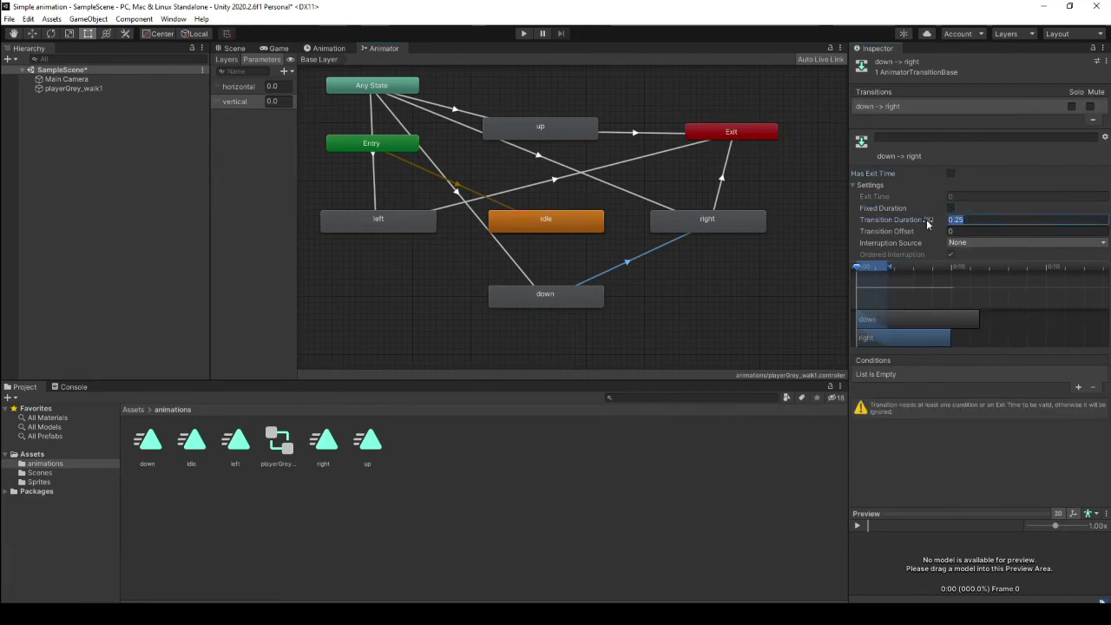
pyautogui.write('0')
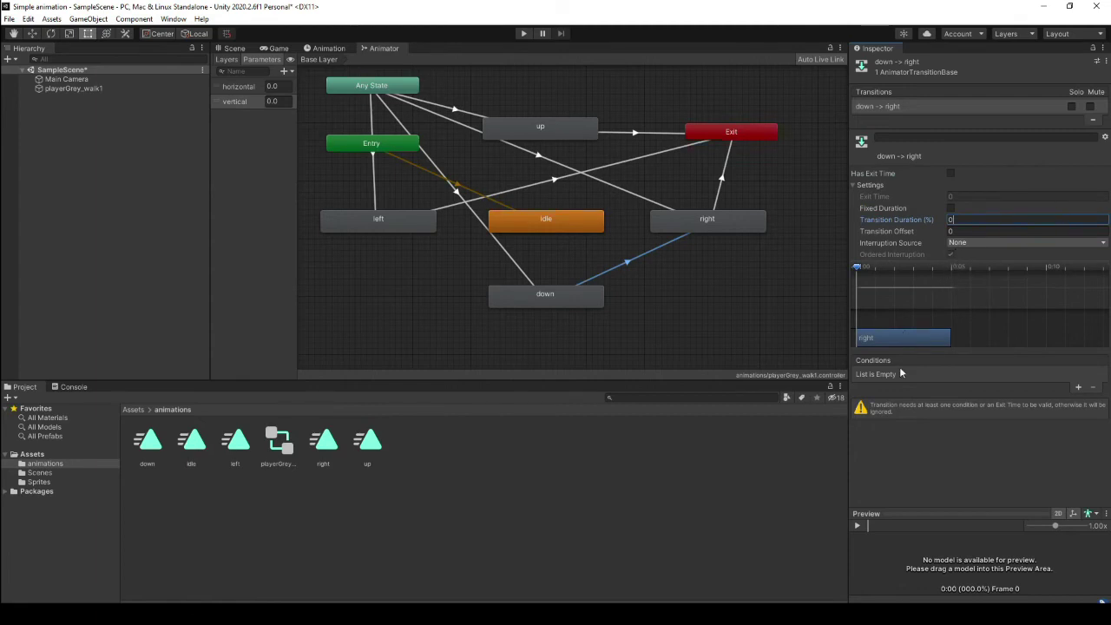
# - Add the condition vertical Greater -0.001 to the down → right transition
pyautogui.click(1079, 388)
pyautogui.click(914, 374)
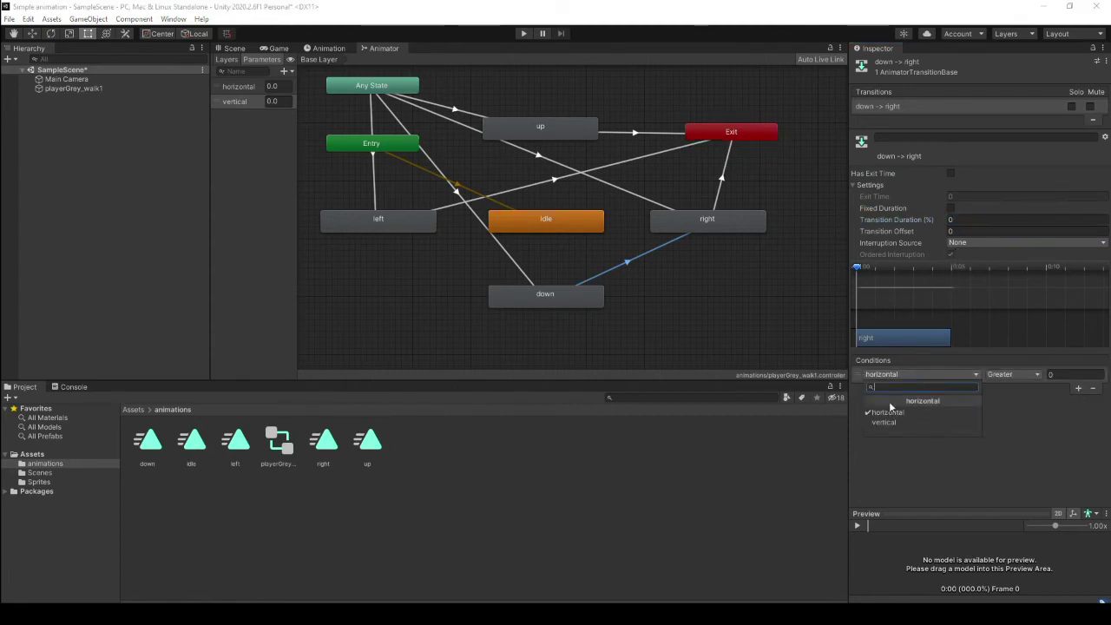
pyautogui.click(887, 421)
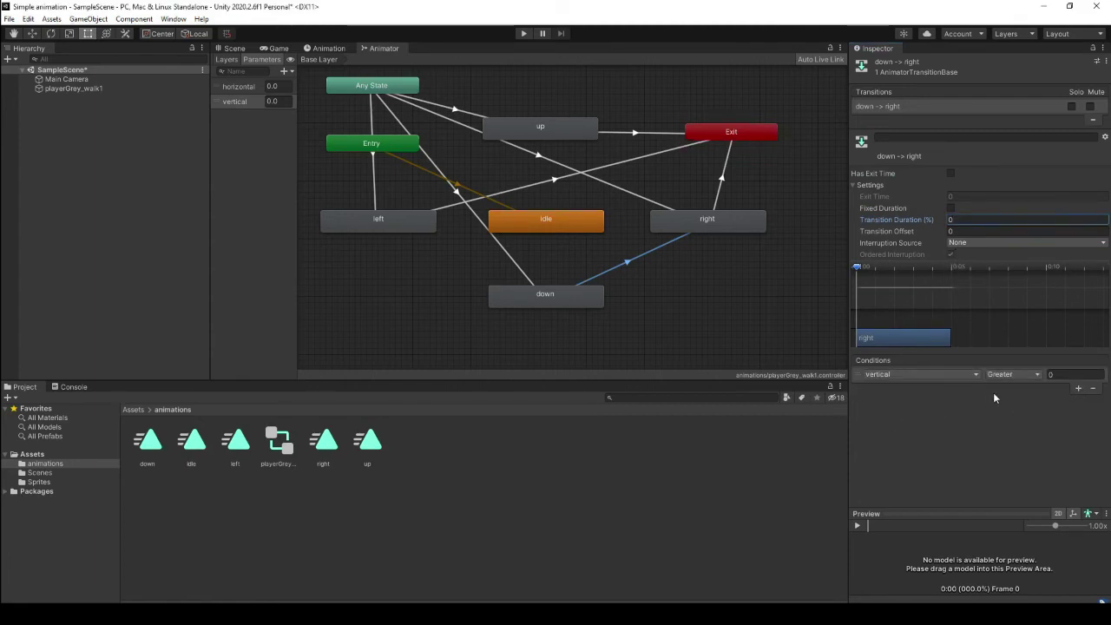
pyautogui.click(1051, 374)
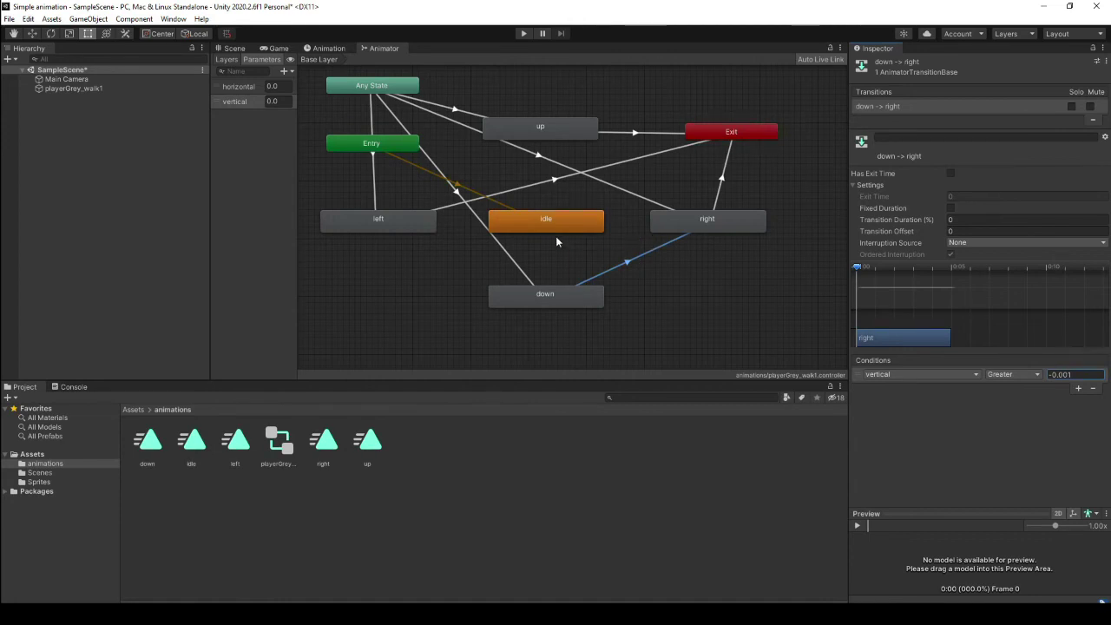
# - Create a new folder in the Assets folder
pyautogui.click(33, 456)
pyautogui.rightClick(283, 438)
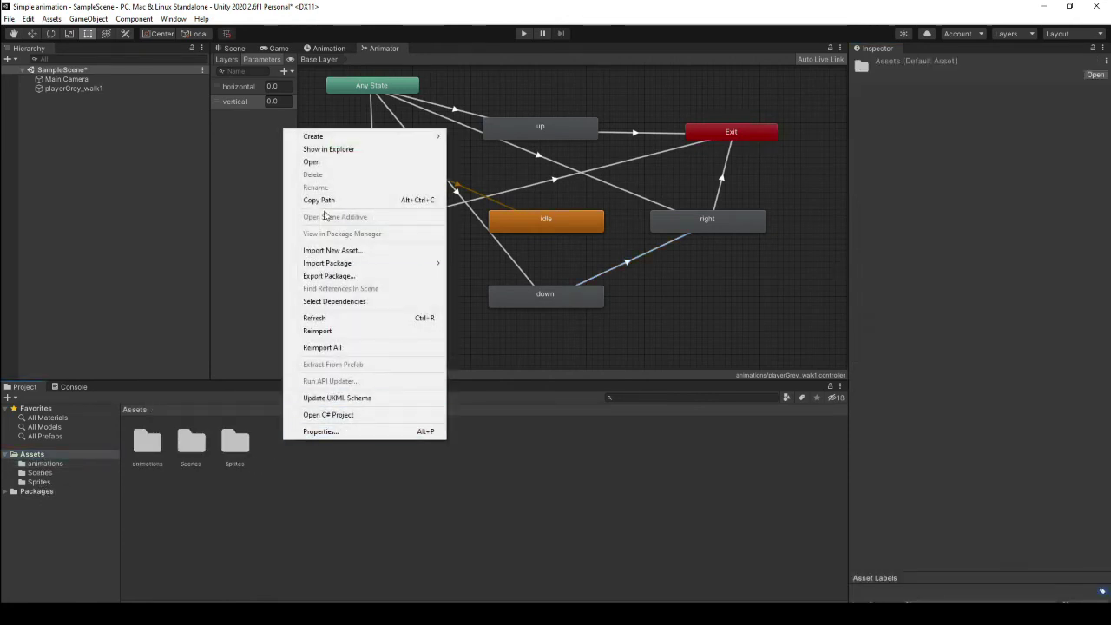
pyautogui.moveTo(349, 138)
pyautogui.click(473, 137)
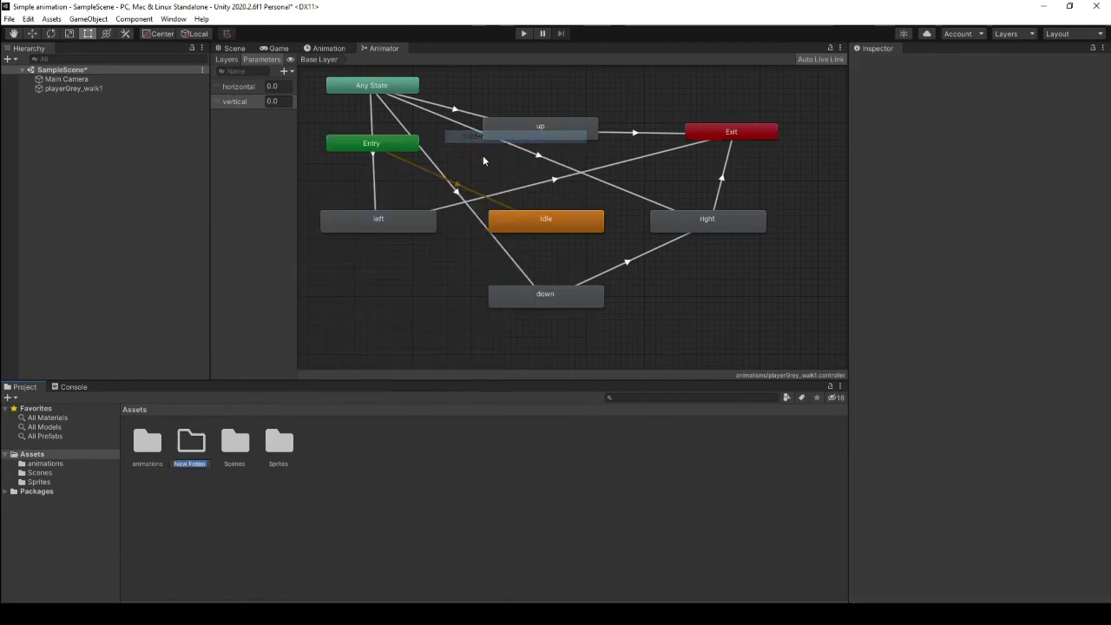
# - Name the new folder Scripts and create a C# script named Player inside it
pyautogui.write('Scrip')
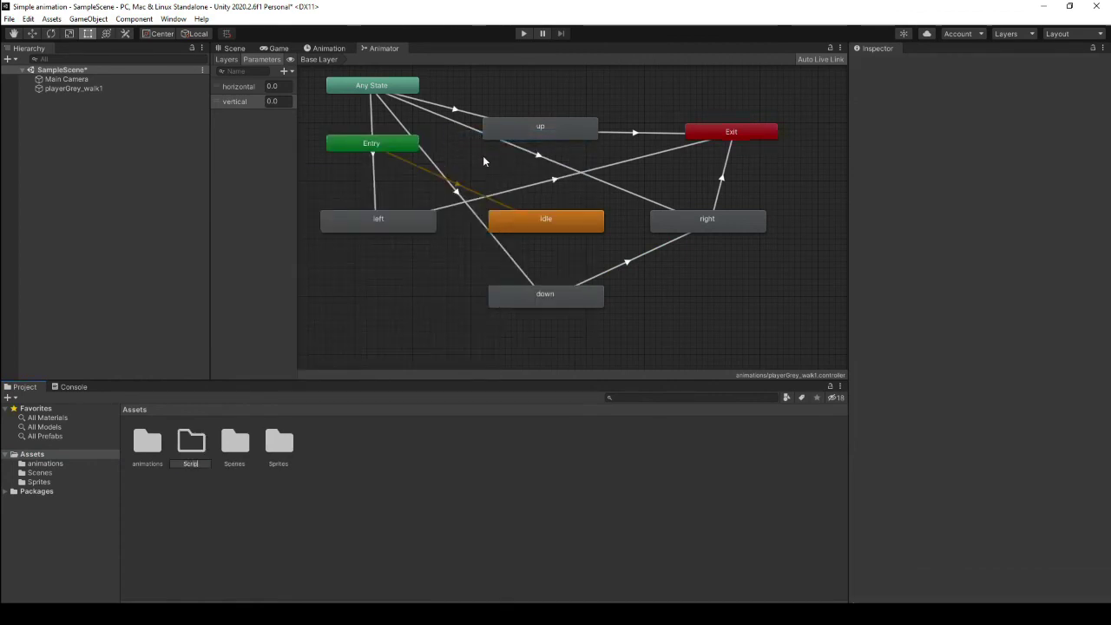
pyautogui.write('ts')
pyautogui.press('Return')
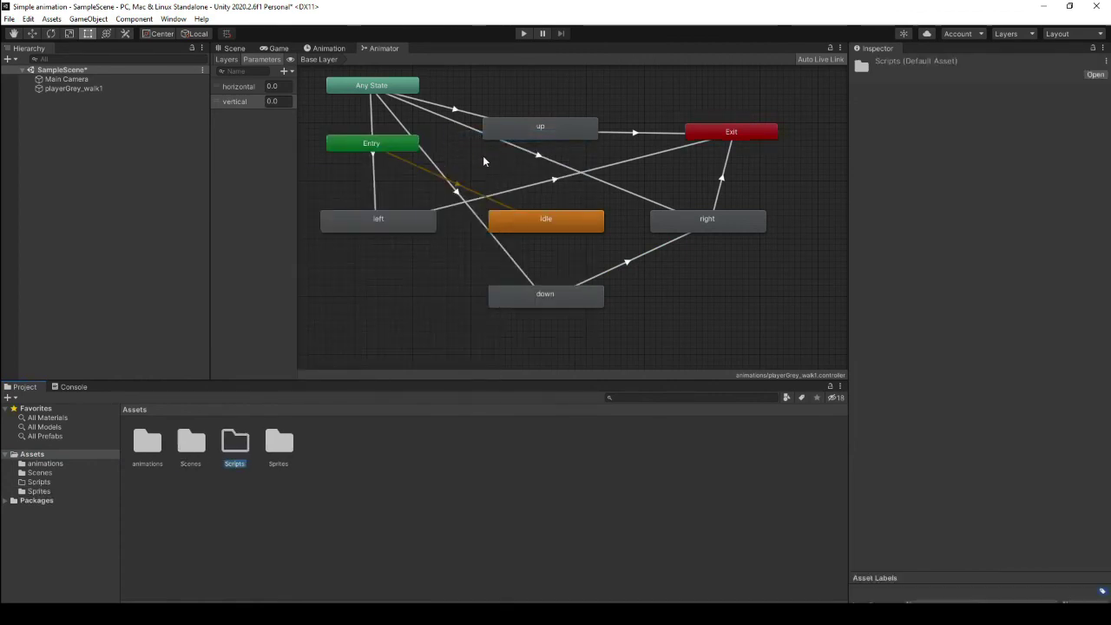
pyautogui.doubleClick(233, 444)
pyautogui.rightClick(227, 435)
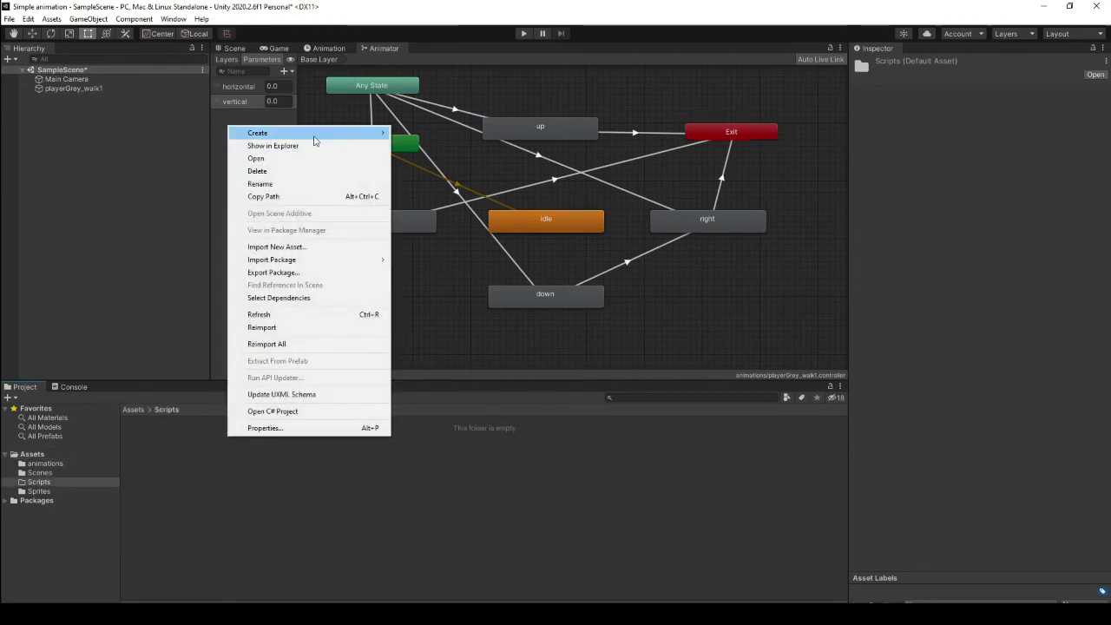
pyautogui.moveTo(314, 141)
pyautogui.click(431, 150)
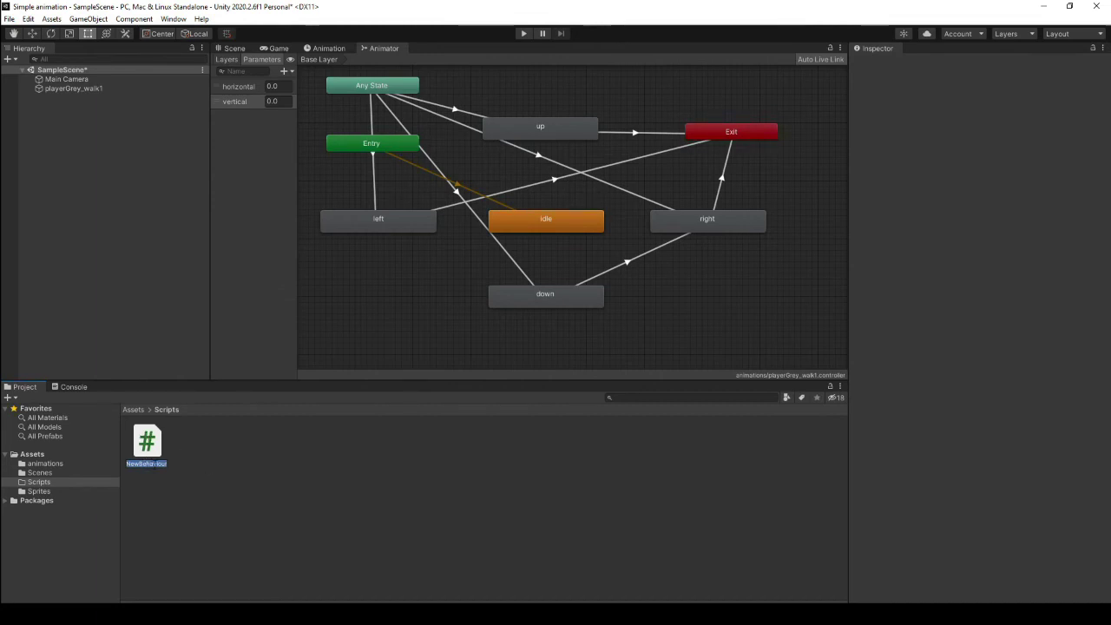
pyautogui.write('Player')
pyautogui.press('Return')
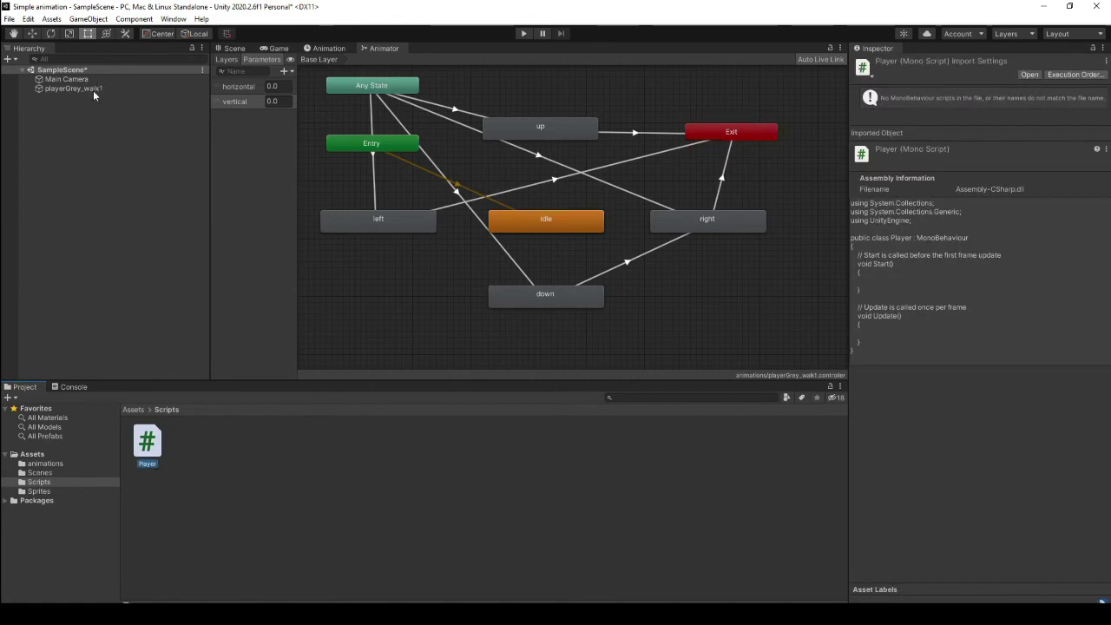
# - Rename the playerGrey_walk1 object in the Hierarchy to Player
pyautogui.click(71, 89)
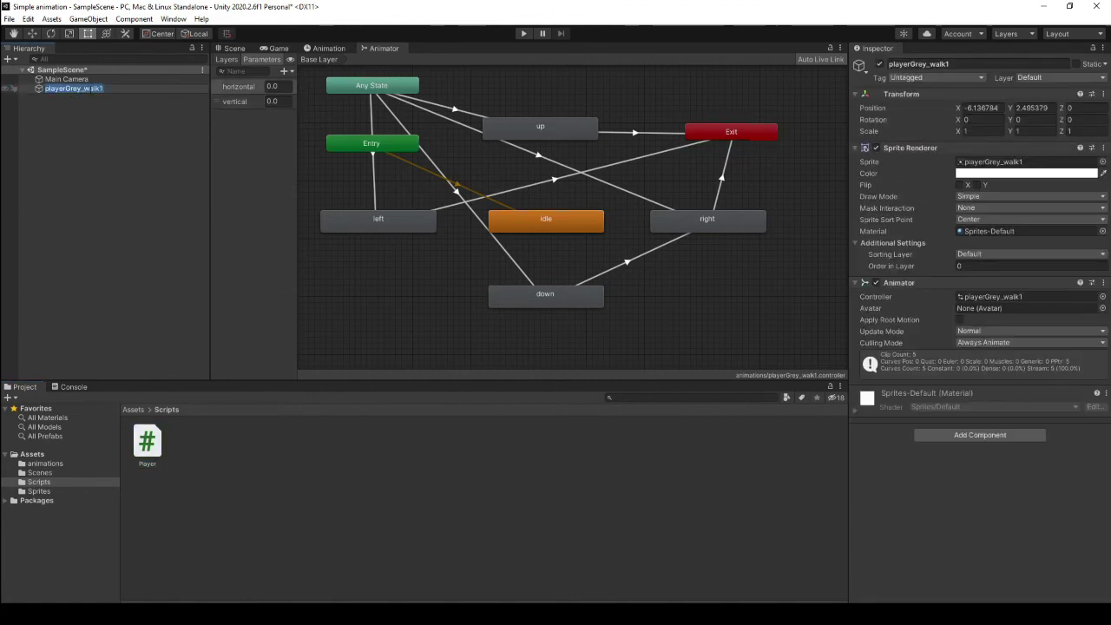
pyautogui.click(102, 88)
pyautogui.press('BackSpace')
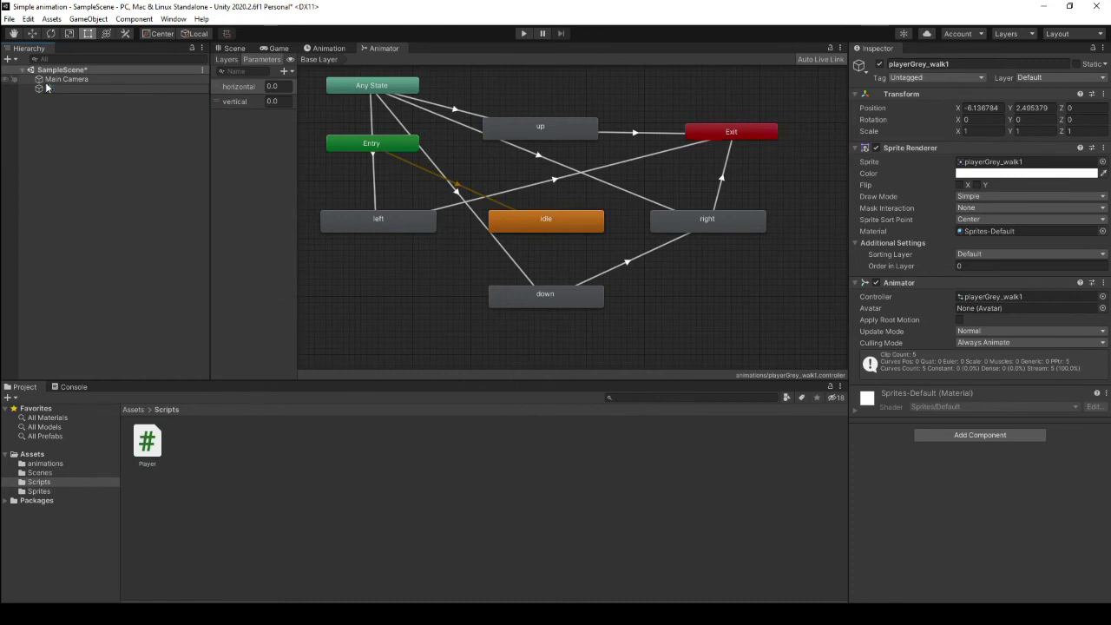
pyautogui.write('Player')
pyautogui.press('Return')
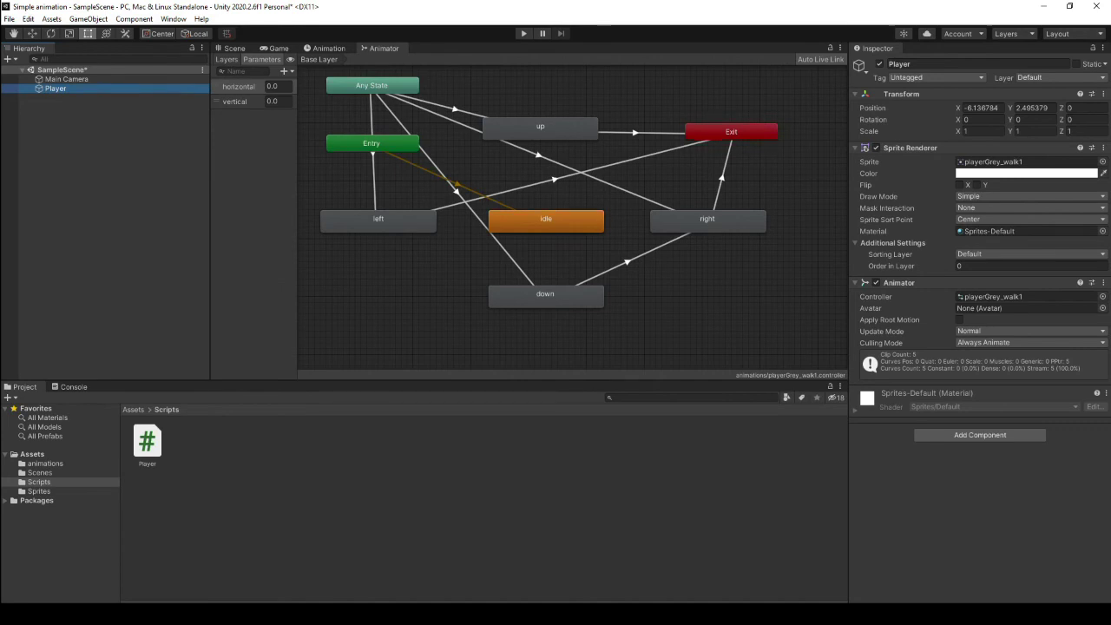
# - In Player.cs, declare an animator field, speed = 1.0f, and minScreenBounds/maxScreenBounds vectors
pyautogui.doubleClick(158, 449)
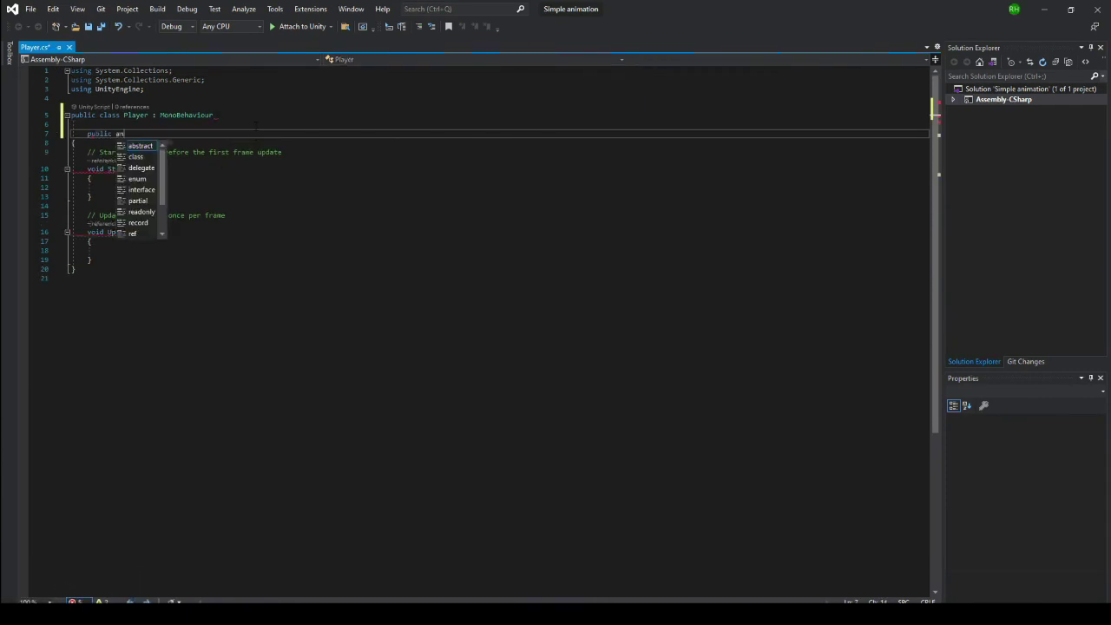
pyautogui.write('imator animator;')
pyautogui.press('Return')
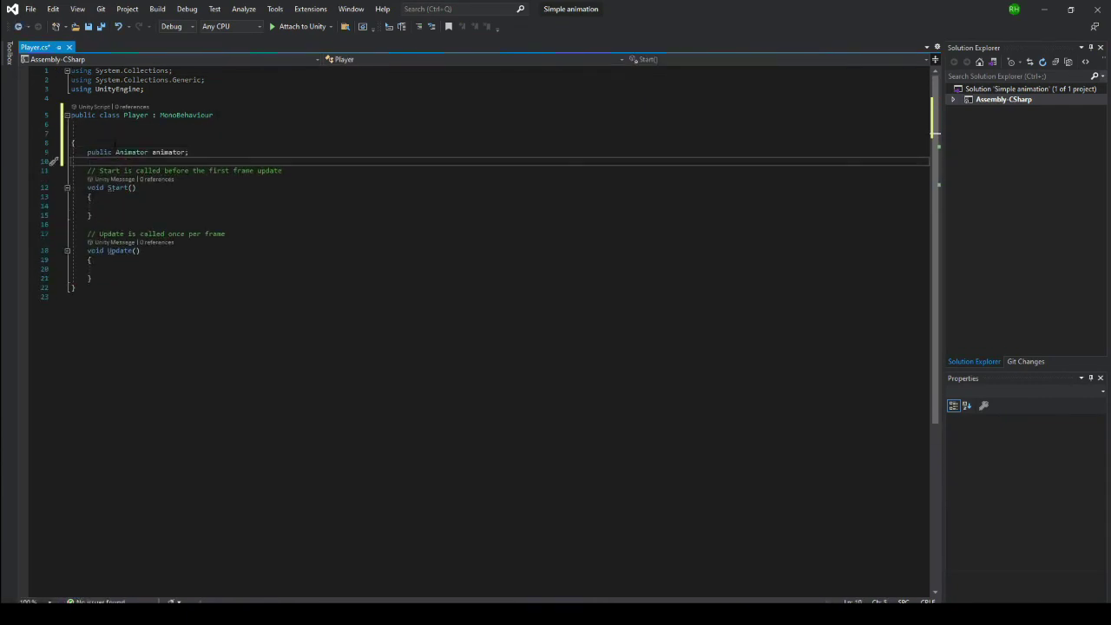
pyautogui.write('public float speed = 1.0f;')
pyautogui.press('Return')
pyautogui.write('private Vector3 minScreenBounds;')
pyautogui.press('Return')
pyautogui.write('private Vector3')
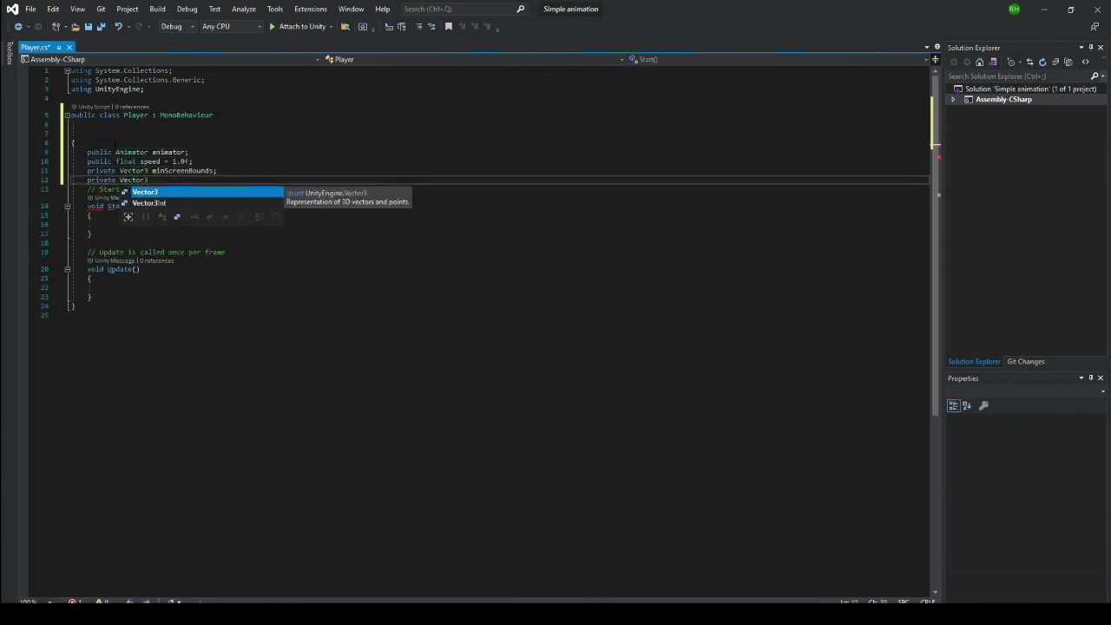
pyautogui.write(' maxScreenBounds;')
# - In Start, set minScreenBounds and maxScreenBounds via Camera.main.ScreenToWorldPoint from the screen corners
pyautogui.press('Return')
pyautogui.click(103, 233)
pyautogui.write('minScreenBounds = Camera.main.ScreenToWorldPoint(new Vector3(')
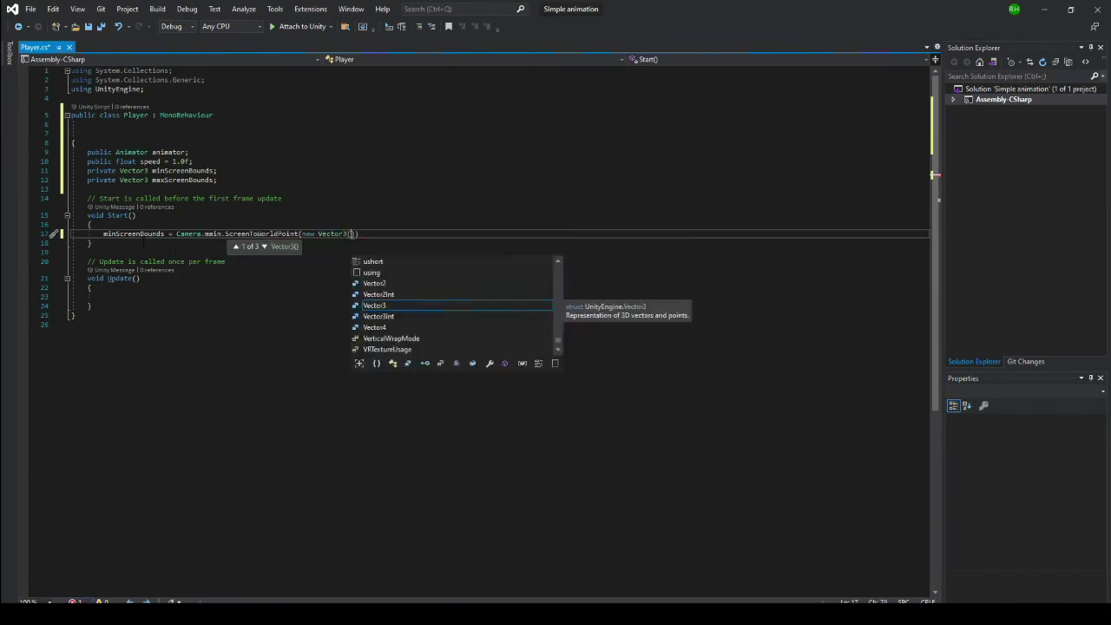
pyautogui.write('0, 0, 0,));')
# - Call move() from Update and declare a private void move() method
pyautogui.press('Return')
pyautogui.write('maxScreenBounds = Camera.main.ScreenToWorldPoint(new Vector3(Screen.width, Screen.height, 0));')
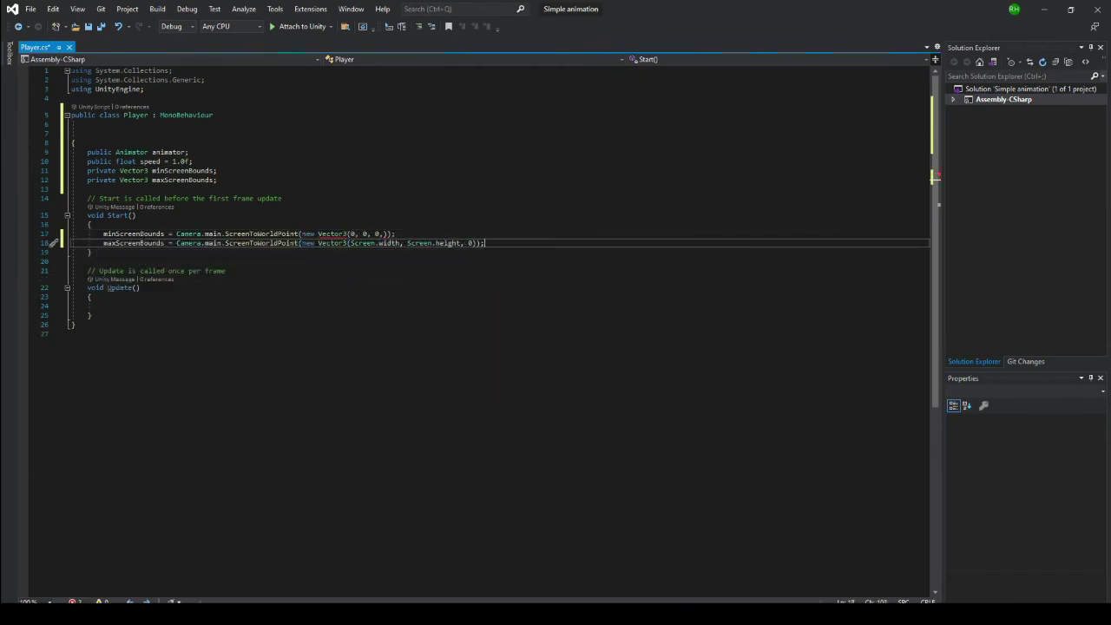
pyautogui.click(383, 233)
pyautogui.press('BackSpace')
pyautogui.click(103, 306)
pyautogui.write('move();')
pyautogui.click(90, 315)
pyautogui.press('Return')
pyautogui.press('Return')
pyautogui.write('private void move()')
pyautogui.press('Return')
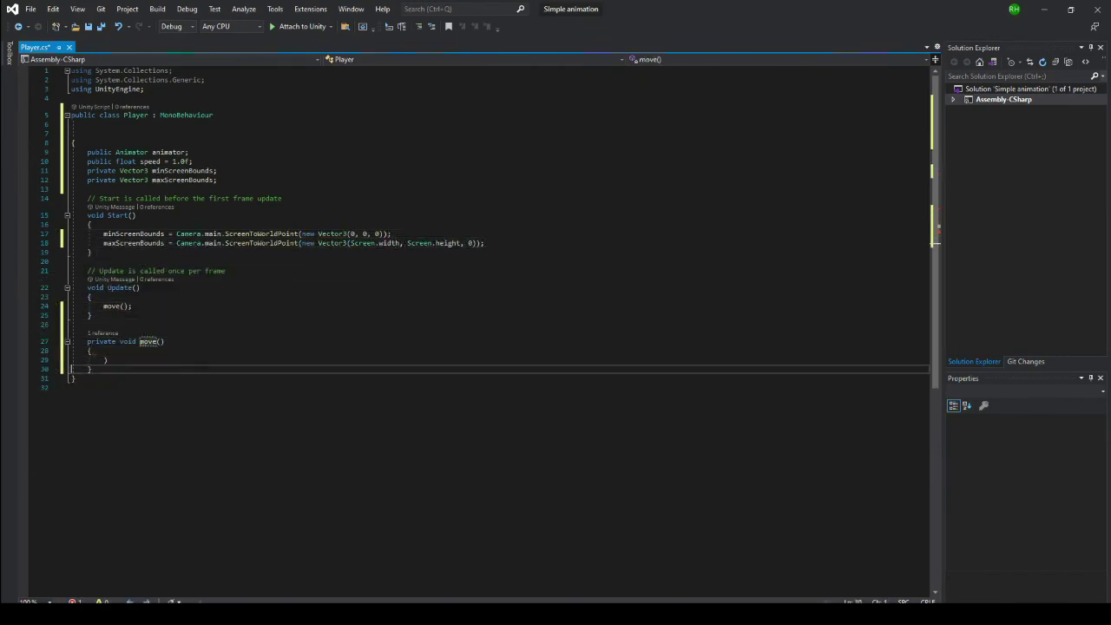
# - In move(), set the animator's horizontal and vertical floats from Input.GetAxis
pyautogui.click(204, 362)
pyautogui.write('animator.SetFloat("horizontal", Input.GetAxis("Horizontal"));')
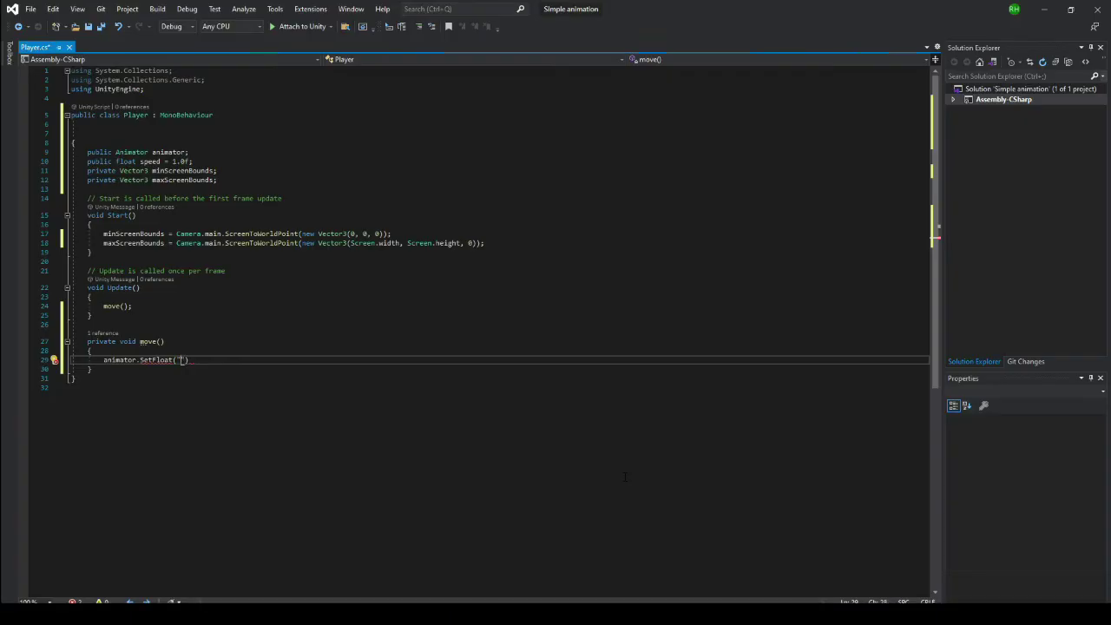
pyautogui.press('Return')
pyautogui.write('animator.SetFloat("vertical", Input.GetAxis("Vertical"));')
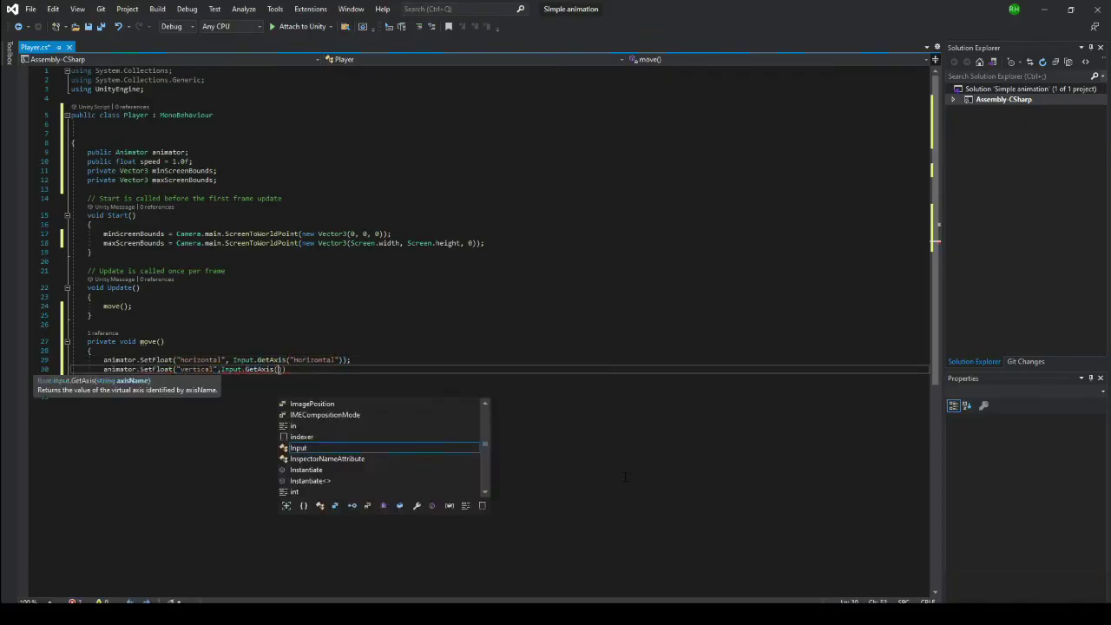
pyautogui.press('Return')
pyautogui.press('Return')
# - Build the movement vector, clamp transform.position to screen bounds, add movement*Time.deltaTime, and save
pyautogui.write('Vector3 movement = new Vector3(Input.GetAxisRaw')
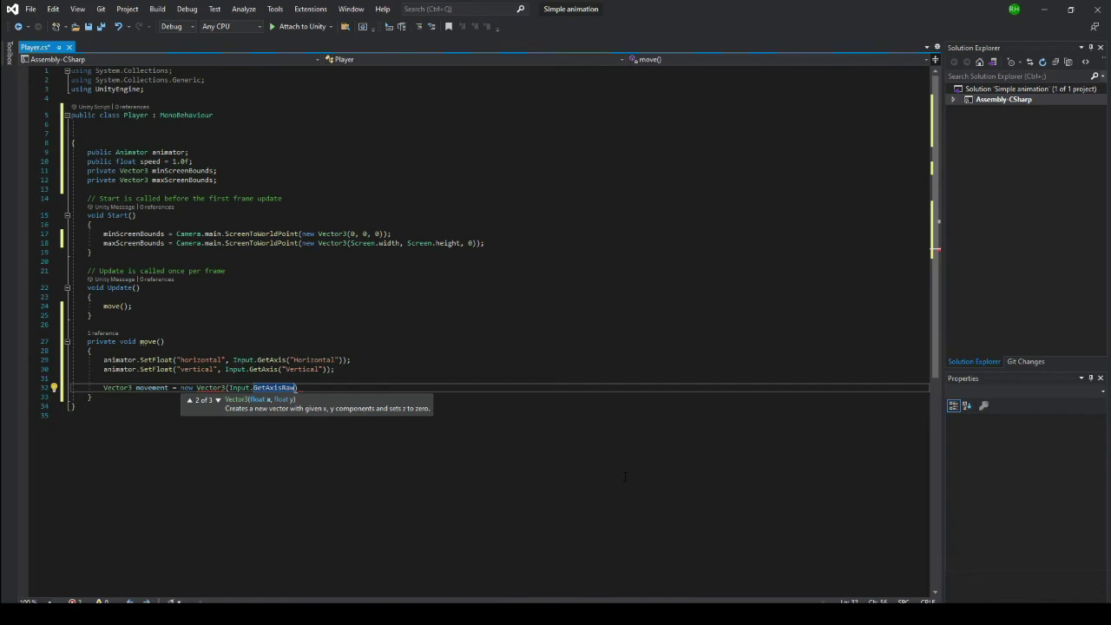
pyautogui.write('("Horizontal"), Input.GetAxisRaw("Vertical"), 0f);')
pyautogui.press('Return')
pyautogui.press('Return')
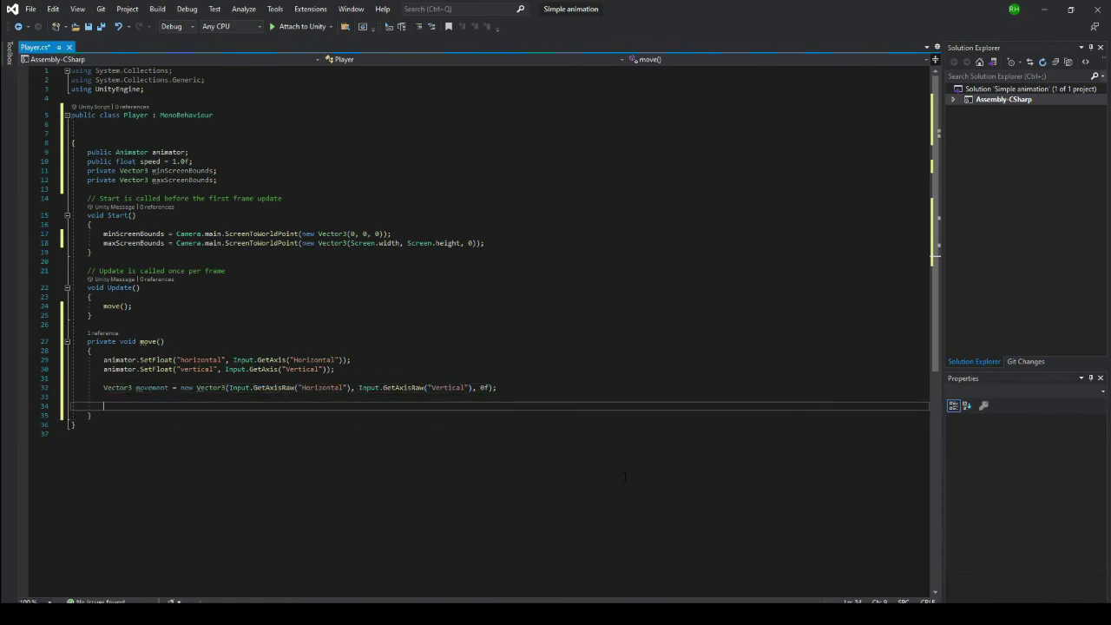
pyautogui.write('transform.position = new Vector3(Mathf.Clamp(transform.')
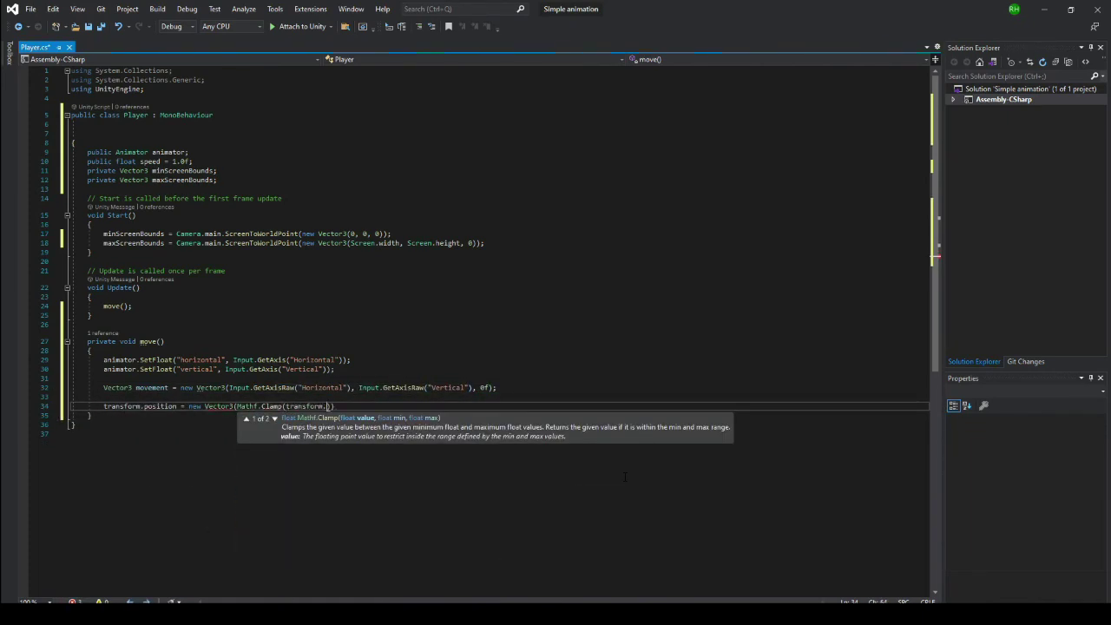
pyautogui.write('position.x, minScreenBounds.x, maxScreenBounds.x), Mathf.Clamp(transform.position')
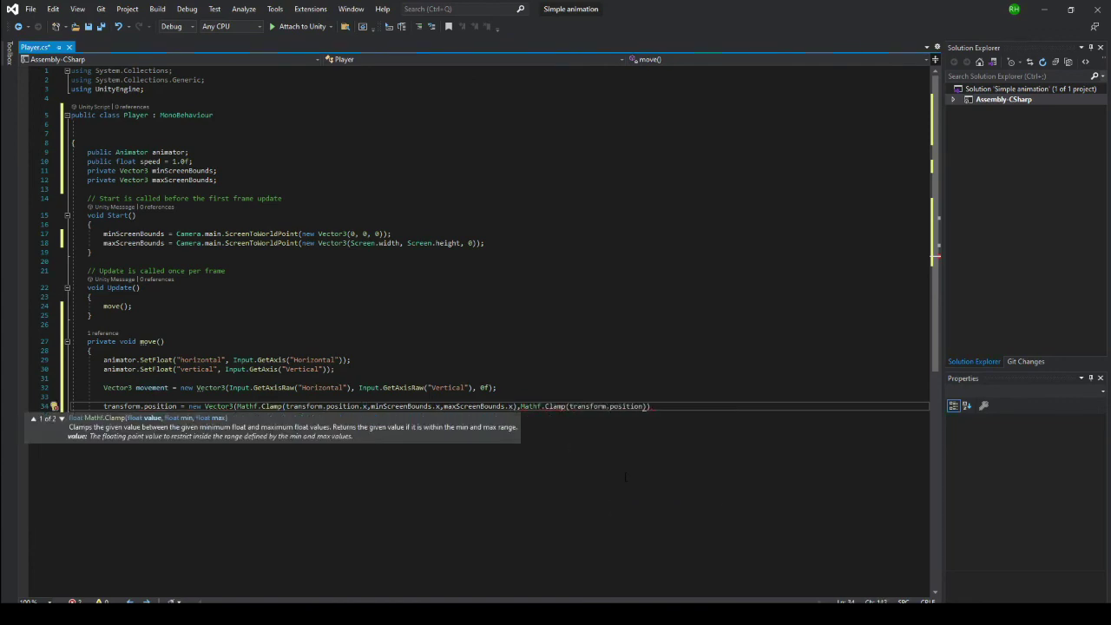
pyautogui.write('.y, minScreenBounds.y, maxScreenBounds.y), transform.position.z);')
pyautogui.press('Return')
pyautogui.write('transform.position = transform')
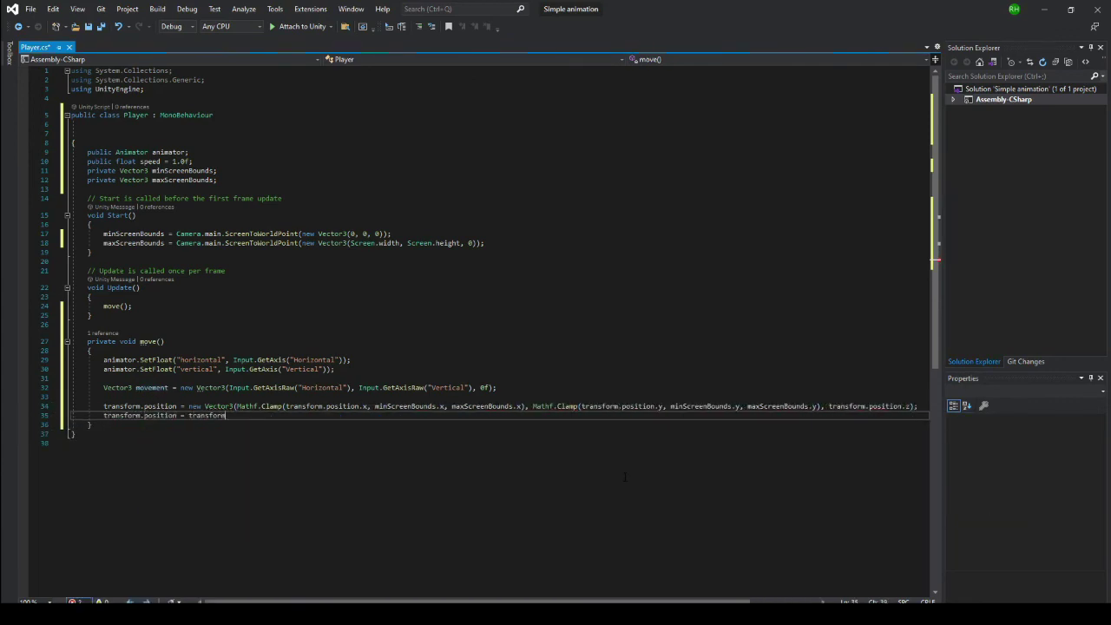
pyautogui.write('.position + movement * Time.deltaTime;')
pyautogui.hotkey('ctrl', 's')
pyautogui.hotkey('alt', 'Tab')
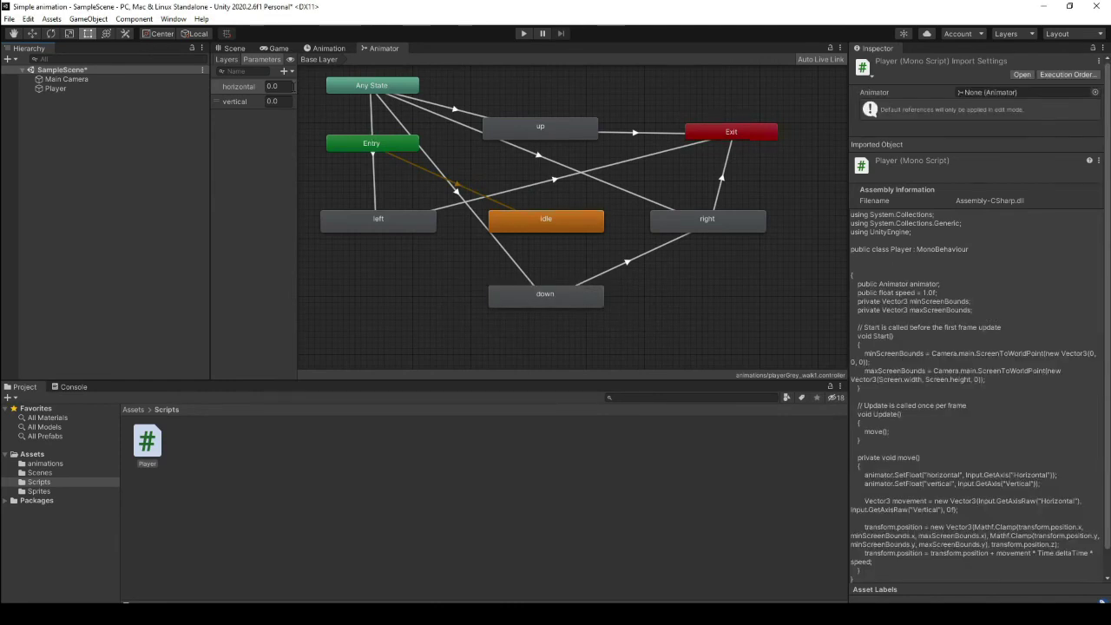
# - Add the Player script to the Player object and drag its Animator component into the script's Animator slot
pyautogui.click(233, 49)
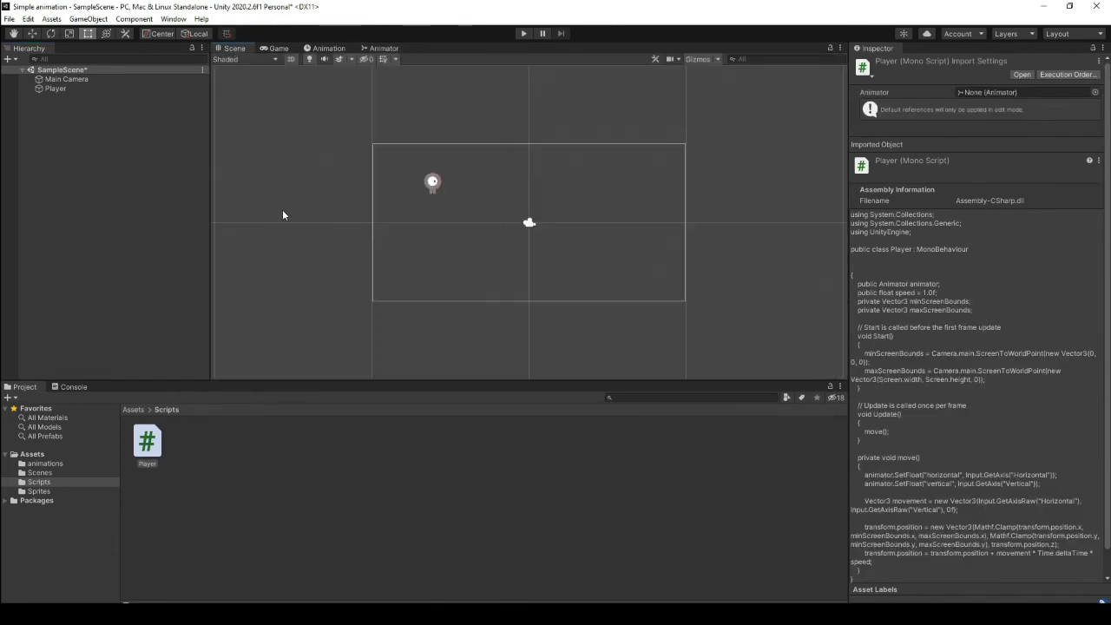
pyautogui.click(52, 88)
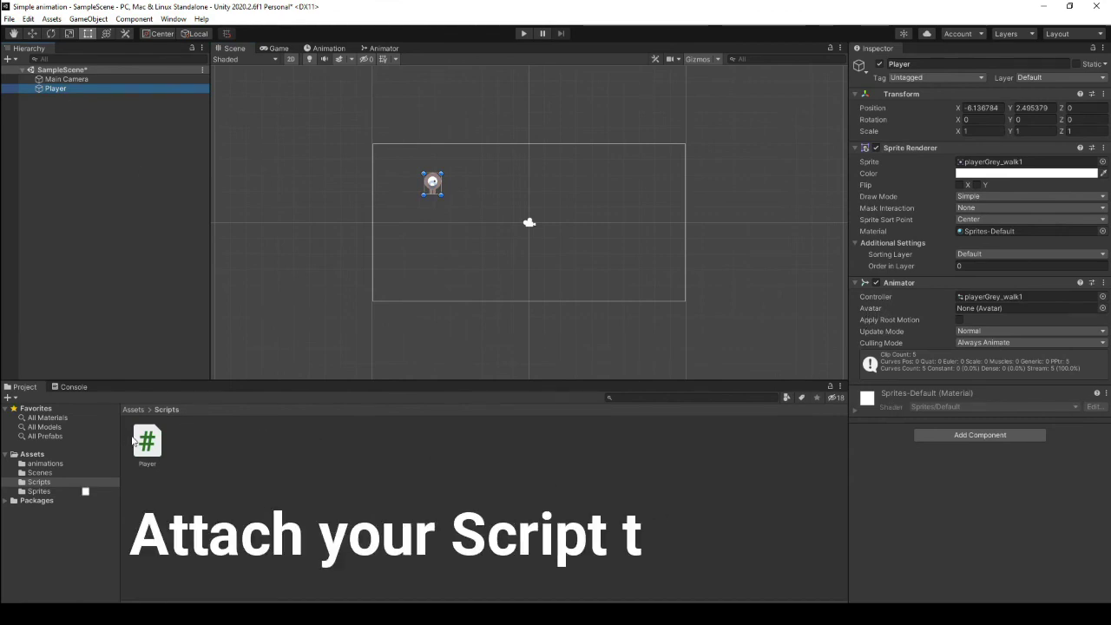
pyautogui.moveTo(147, 442); pyautogui.dragTo(436, 190)
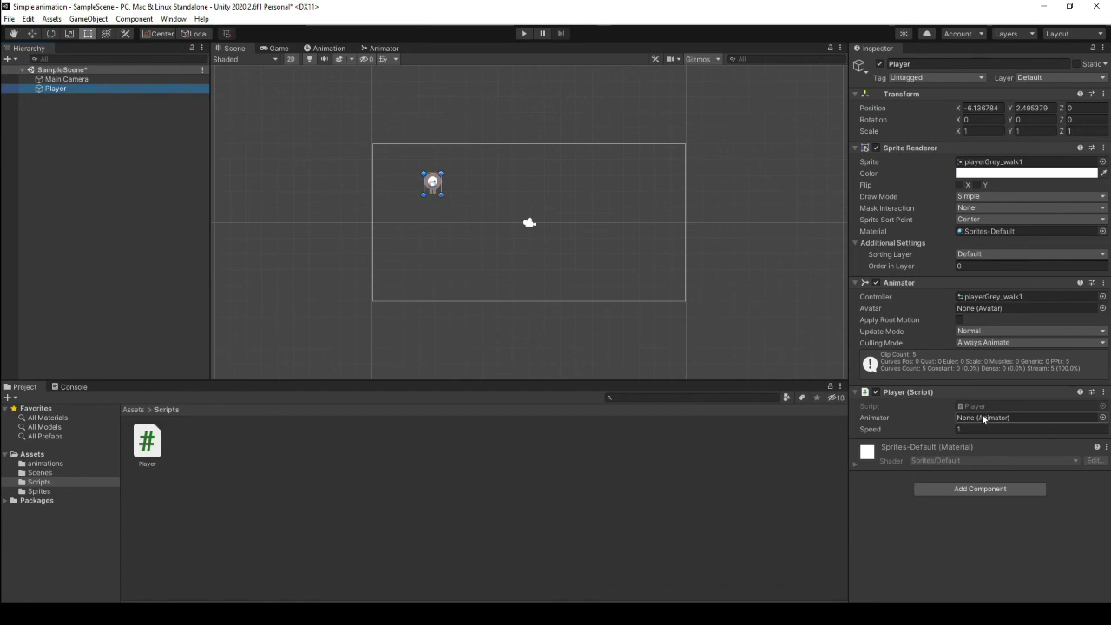
pyautogui.moveTo(901, 281); pyautogui.dragTo(979, 417)
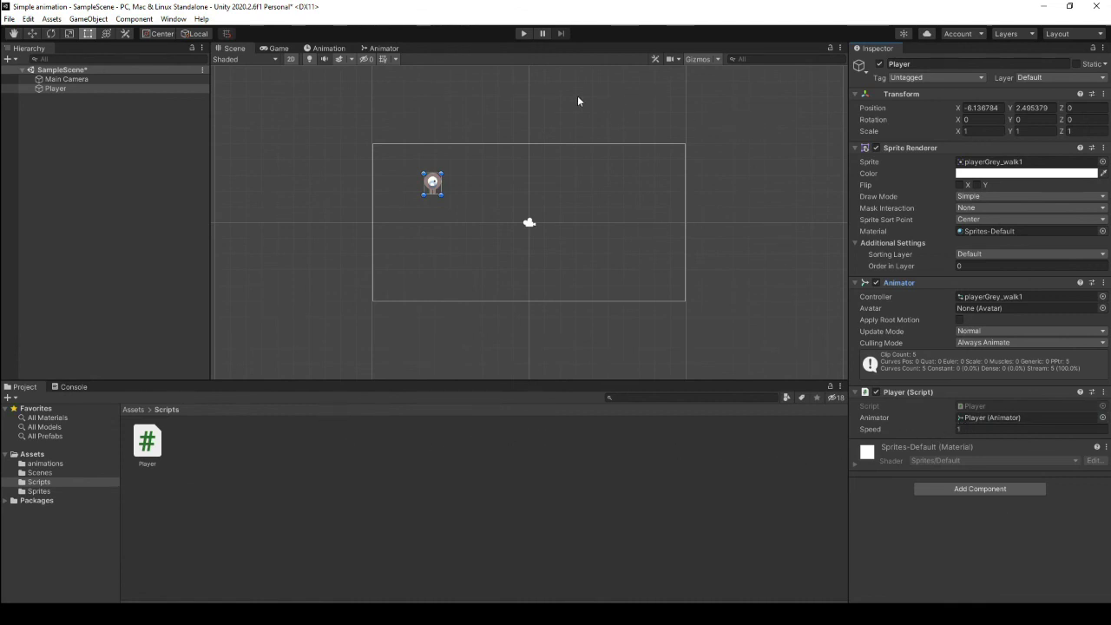
# - Dock the Game view as a widened panel to the right of the Scene view
pyautogui.click(277, 48)
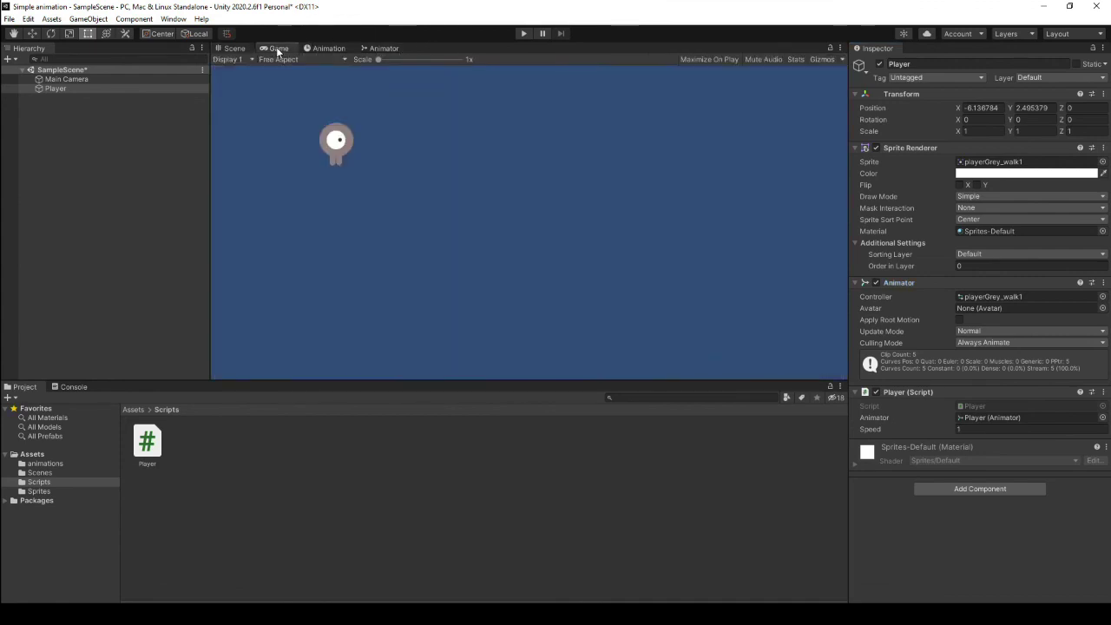
pyautogui.moveTo(277, 49); pyautogui.dragTo(839, 186)
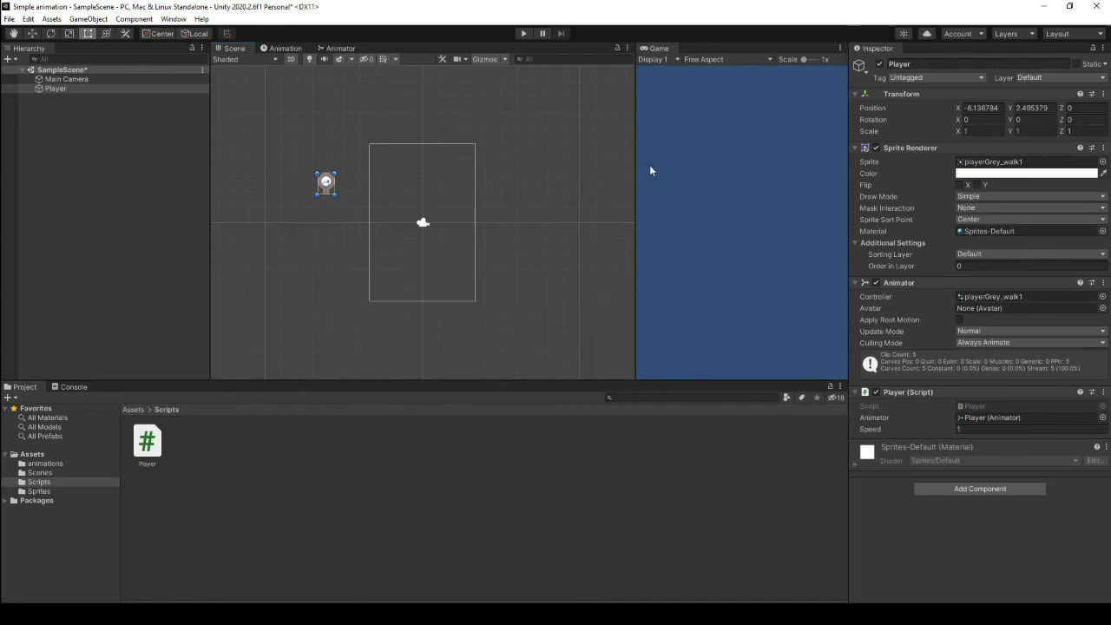
pyautogui.moveTo(636, 169); pyautogui.dragTo(532, 164)
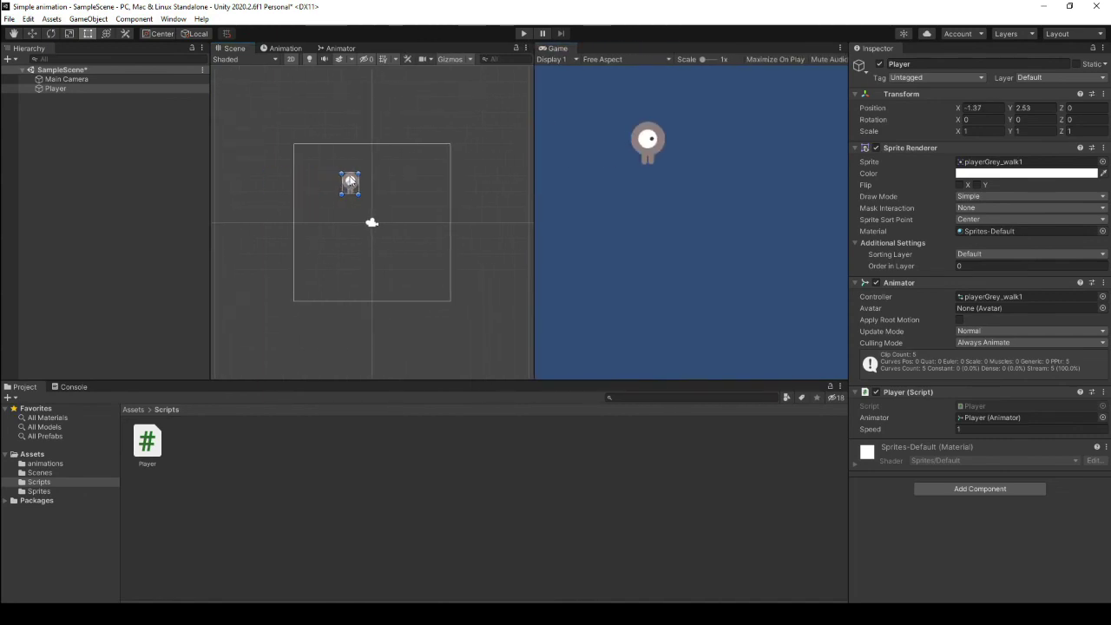
# - Run the game and walk the player left, right, up and down with the arrow keys
pyautogui.click(524, 34)
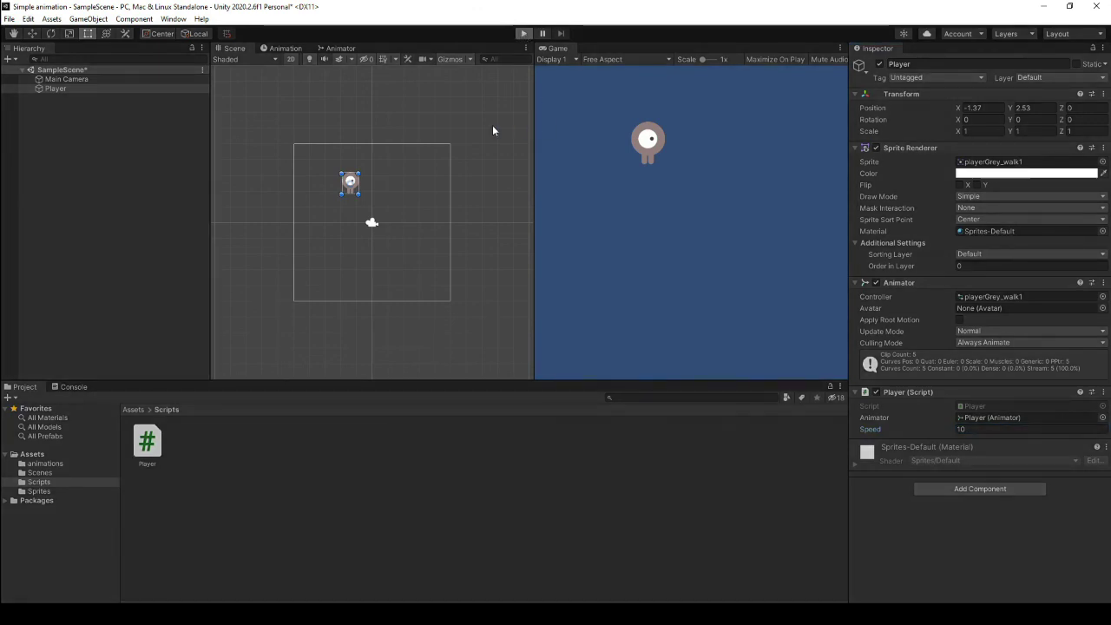
pyautogui.press('Left')
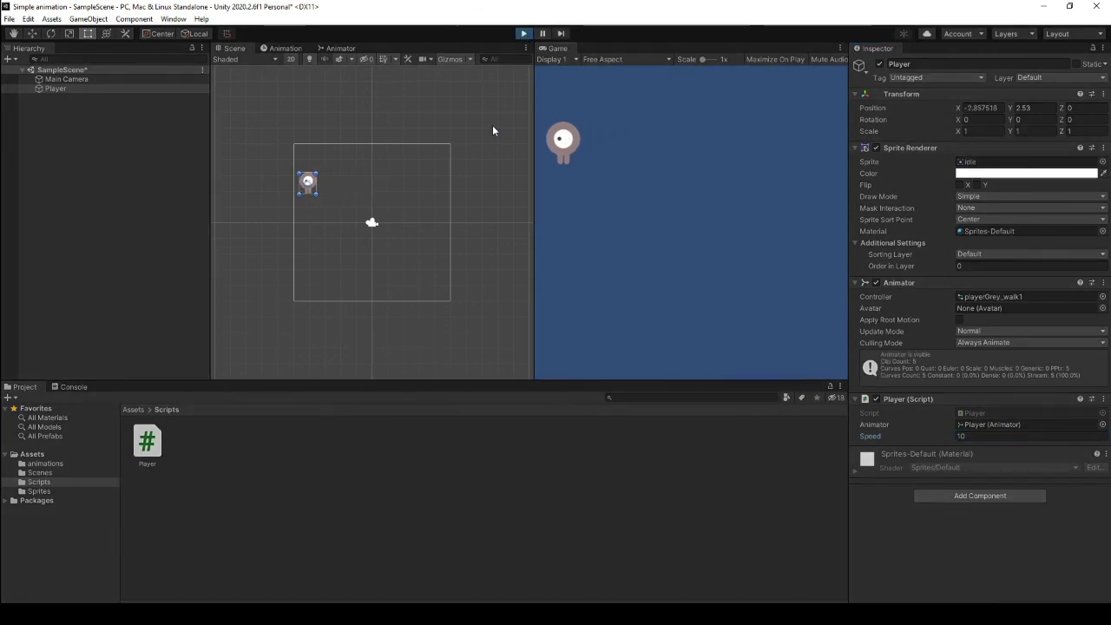
pyautogui.press('Right')
pyautogui.press('Up')
pyautogui.press('Down')
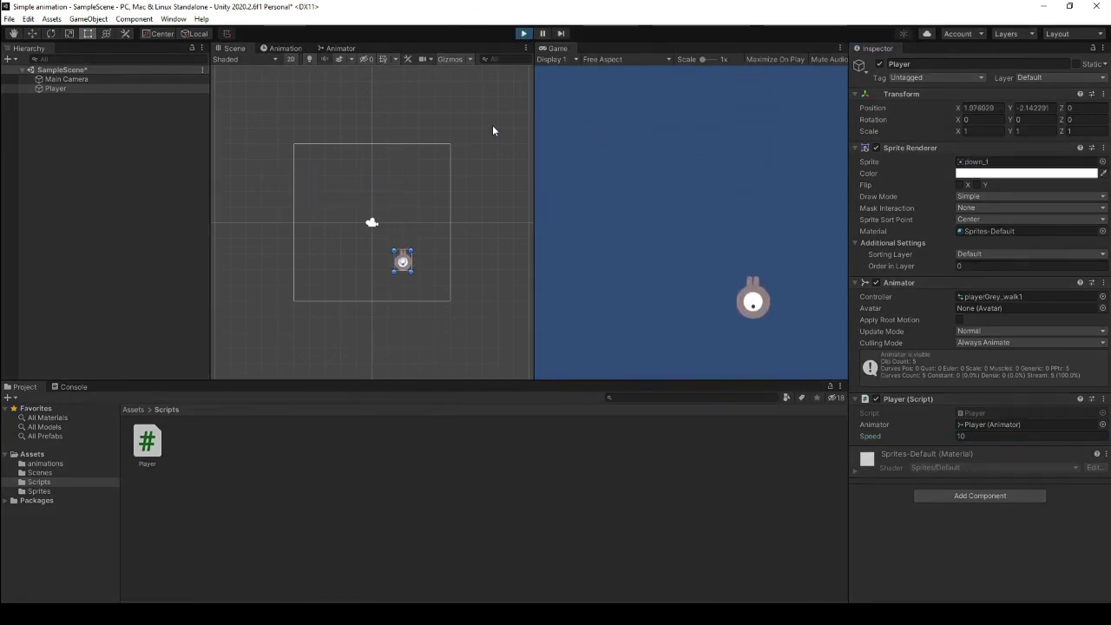
pyautogui.press('Up')
pyautogui.press('Left')
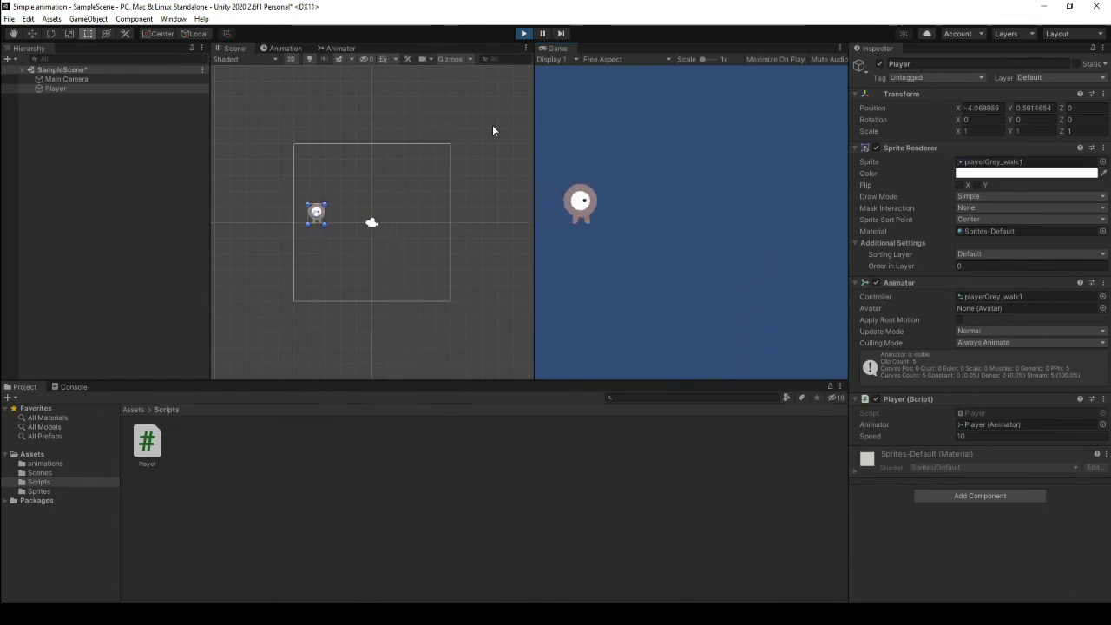
pyautogui.press('Right')
pyautogui.press('Right')
pyautogui.press('Left')
pyautogui.press('Up')
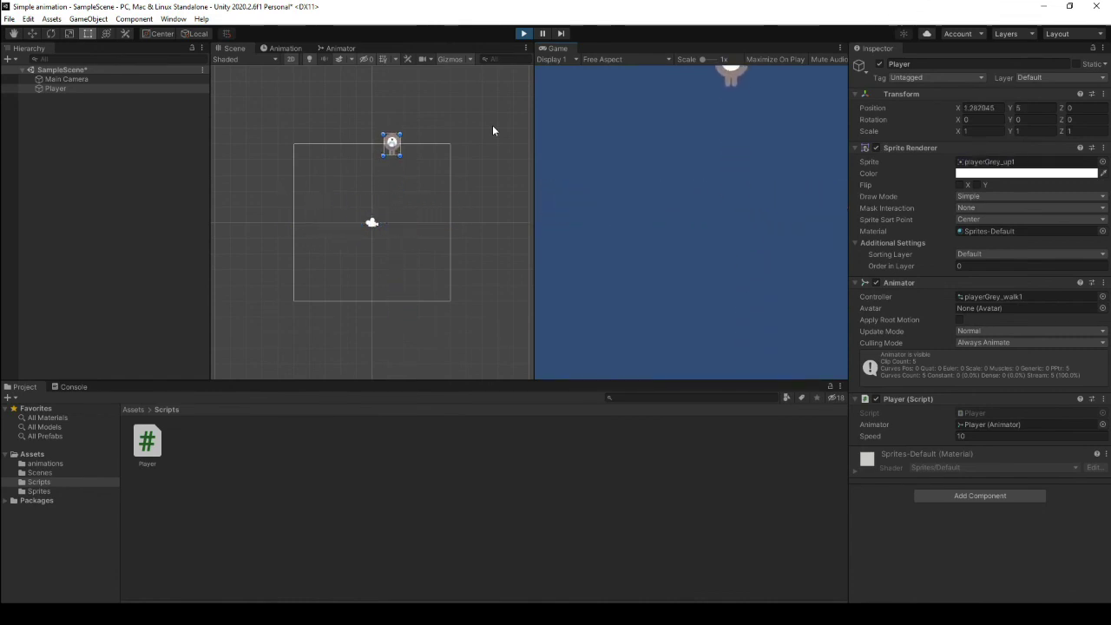
pyautogui.press('Down')
pyautogui.press('Down')
pyautogui.press('Up')
pyautogui.press('Left')
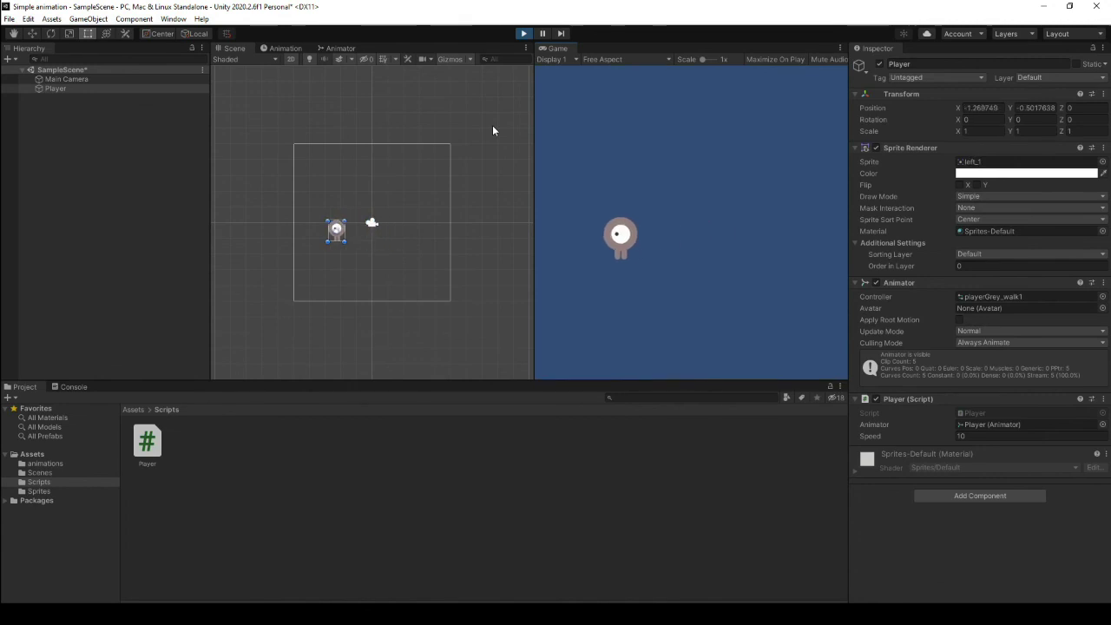
pyautogui.press('Right')
pyautogui.press('Up')
pyautogui.press('Up')
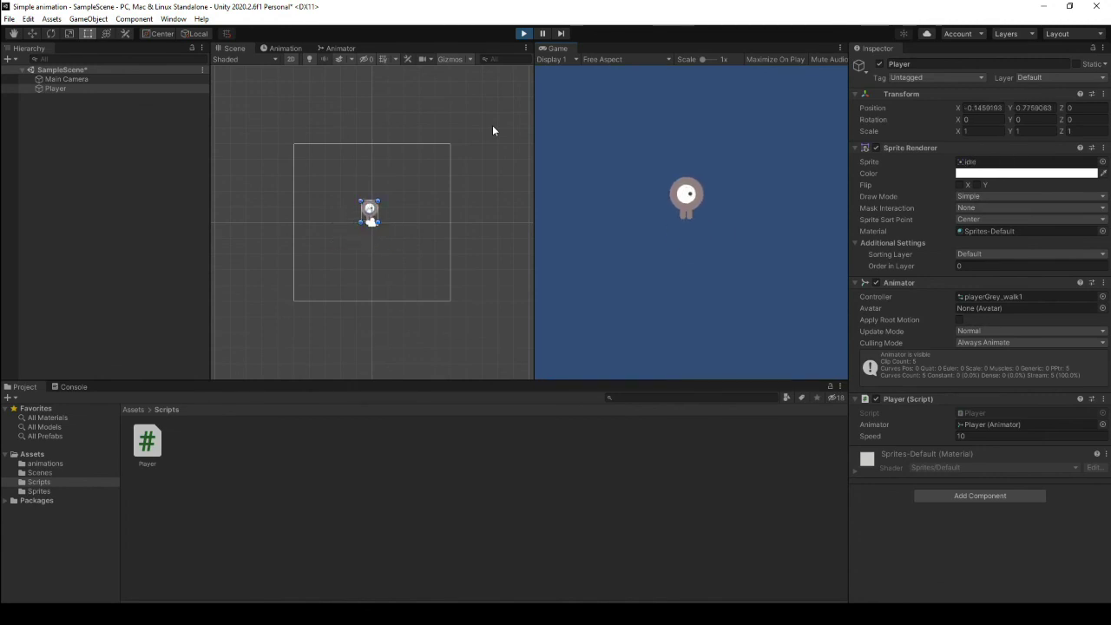
# - Show a widened Animator graph and watch states change as the player walks left, right, up, down
pyautogui.click(339, 48)
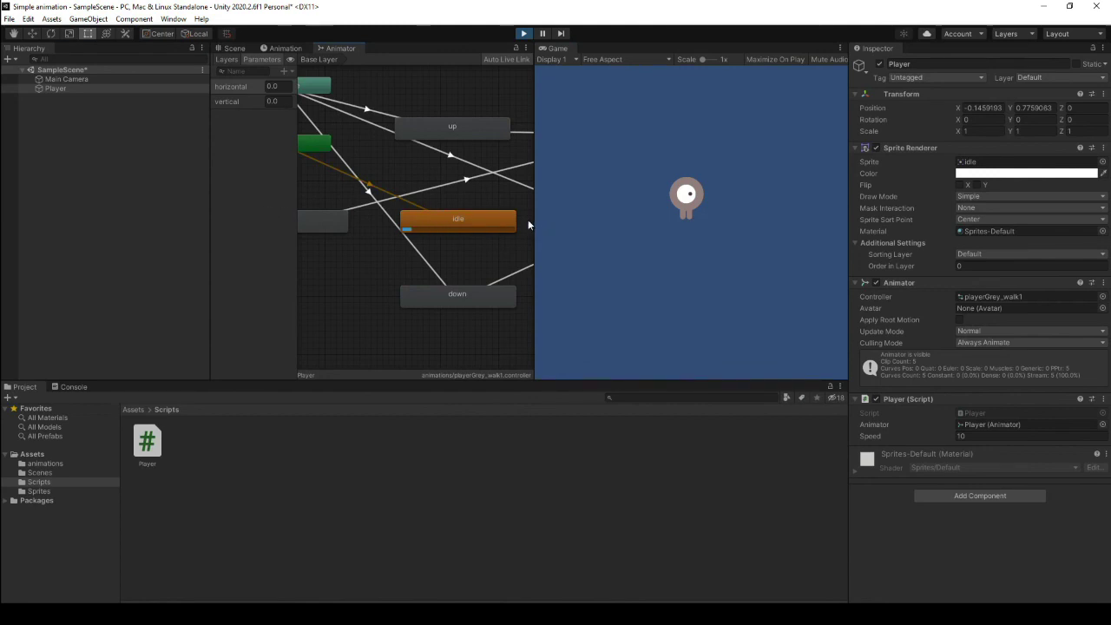
pyautogui.moveTo(533, 223); pyautogui.dragTo(665, 221)
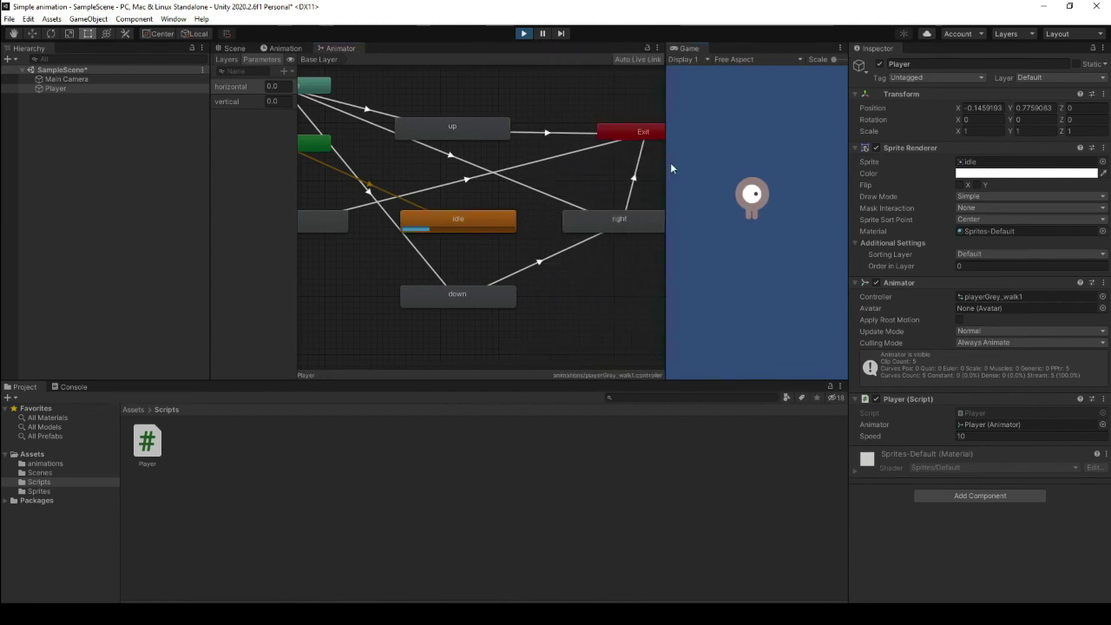
pyautogui.press('Left')
pyautogui.press('Right')
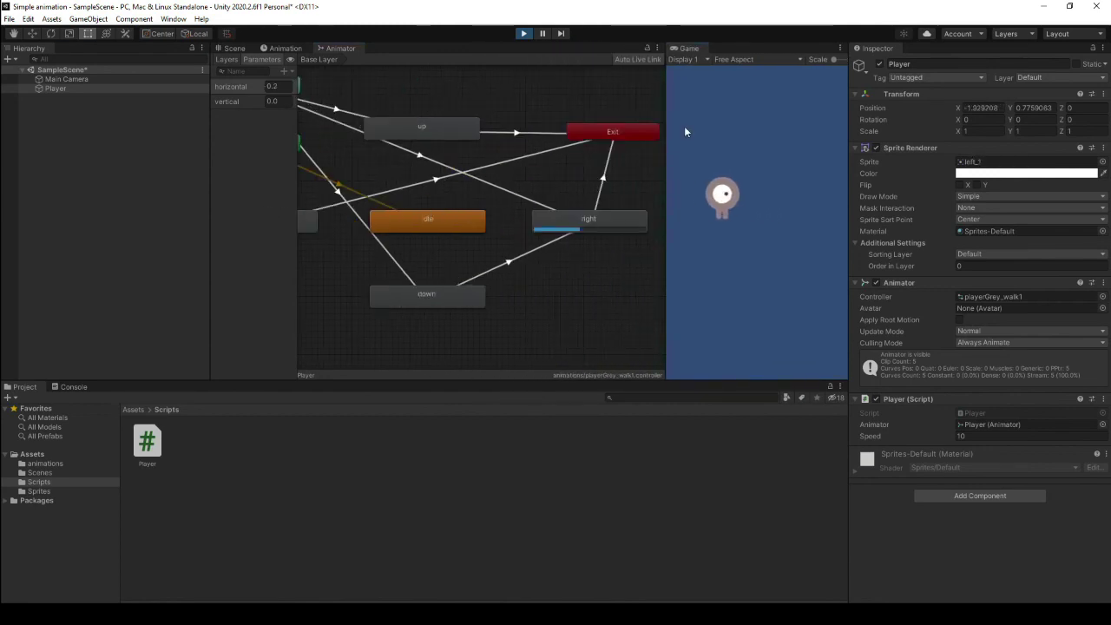
pyautogui.press('Up')
pyautogui.press('Down')
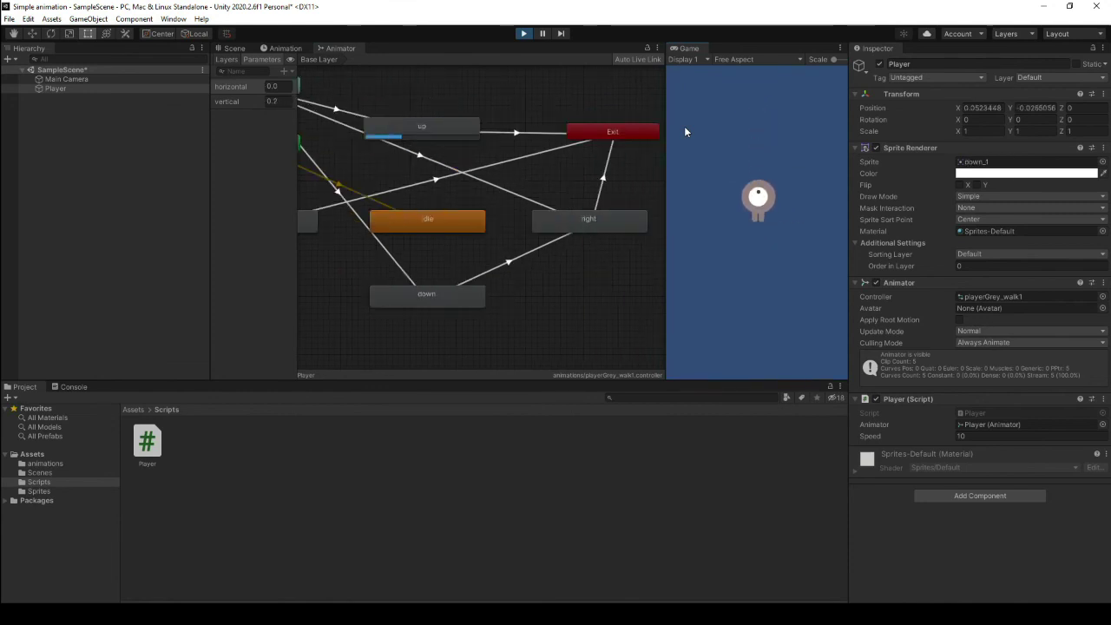
# - Keep walking in every direction until the player idles, then exit Play mode
pyautogui.press('Left')
pyautogui.press('Right')
pyautogui.press('Up')
pyautogui.press('Down')
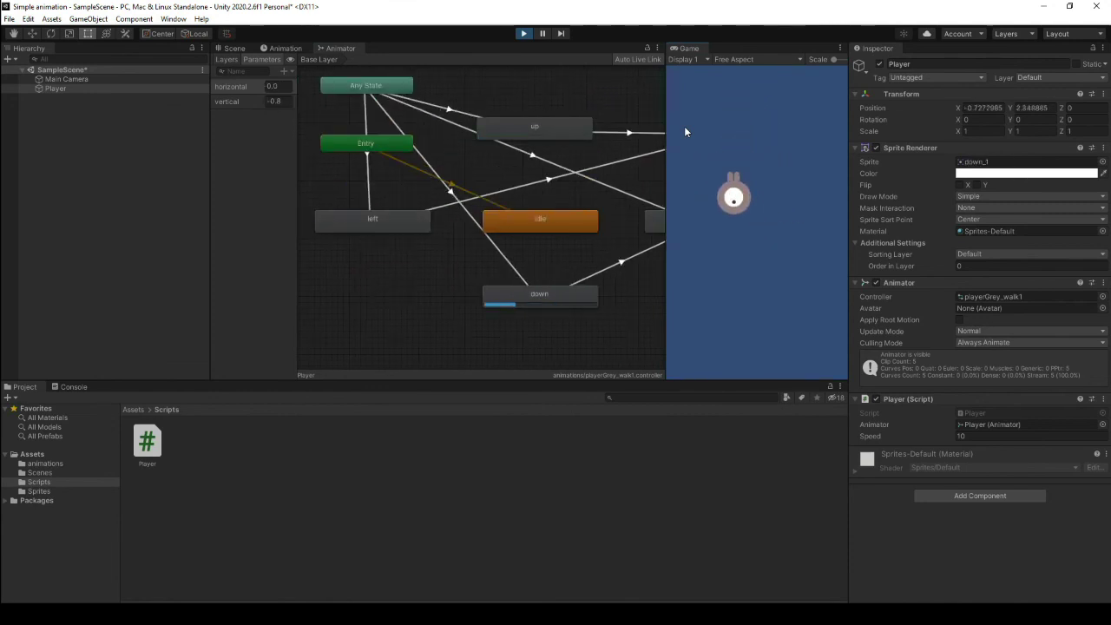
pyautogui.press('Up')
pyautogui.press('Down')
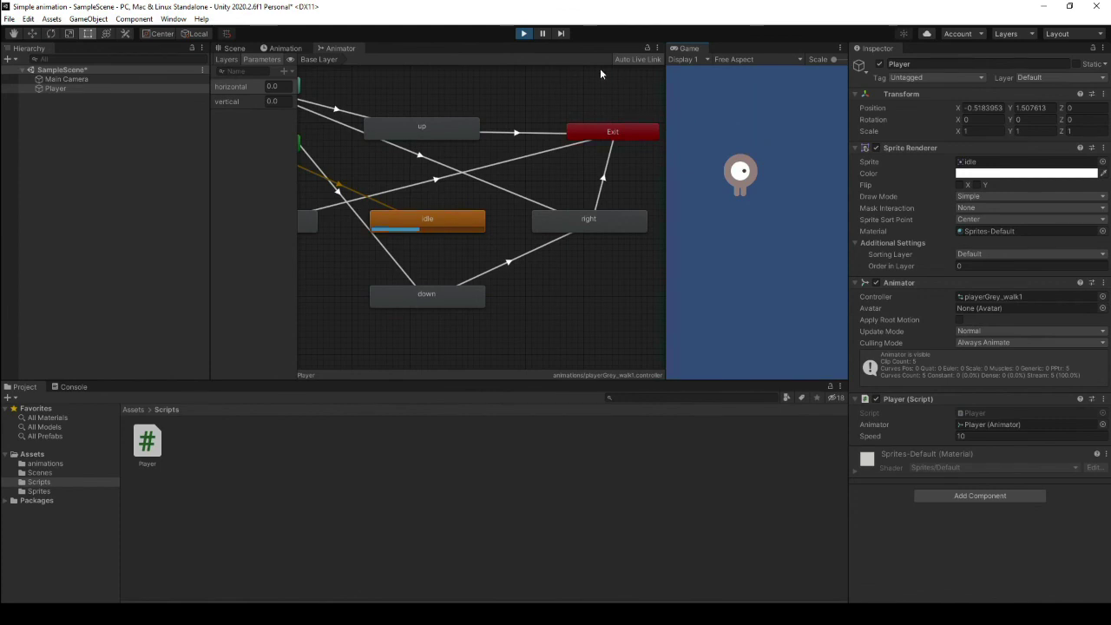
pyautogui.click(524, 33)
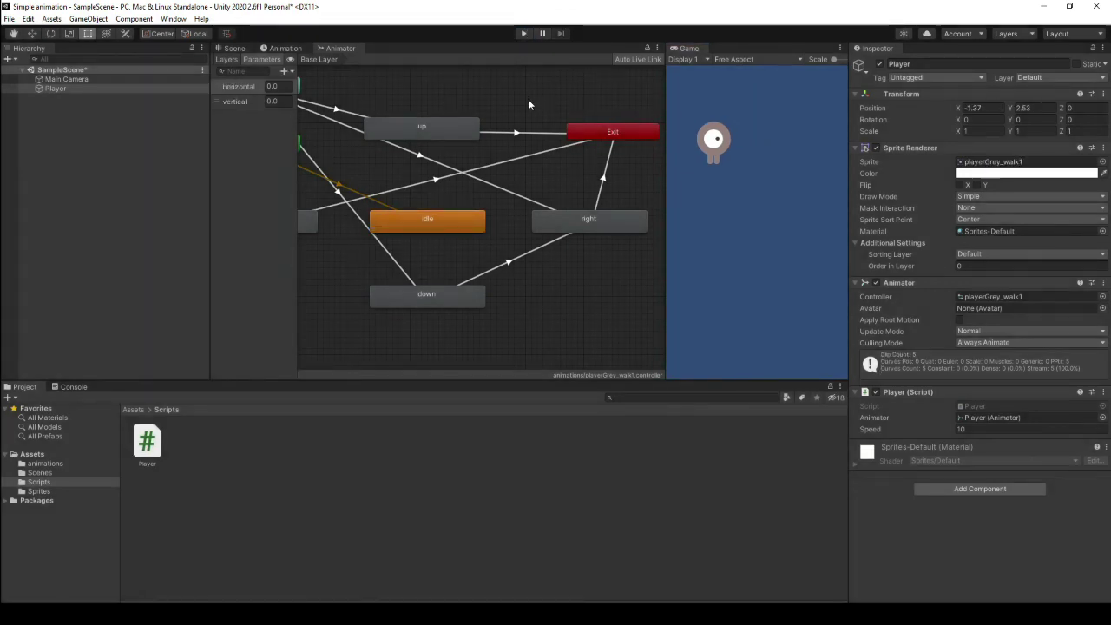